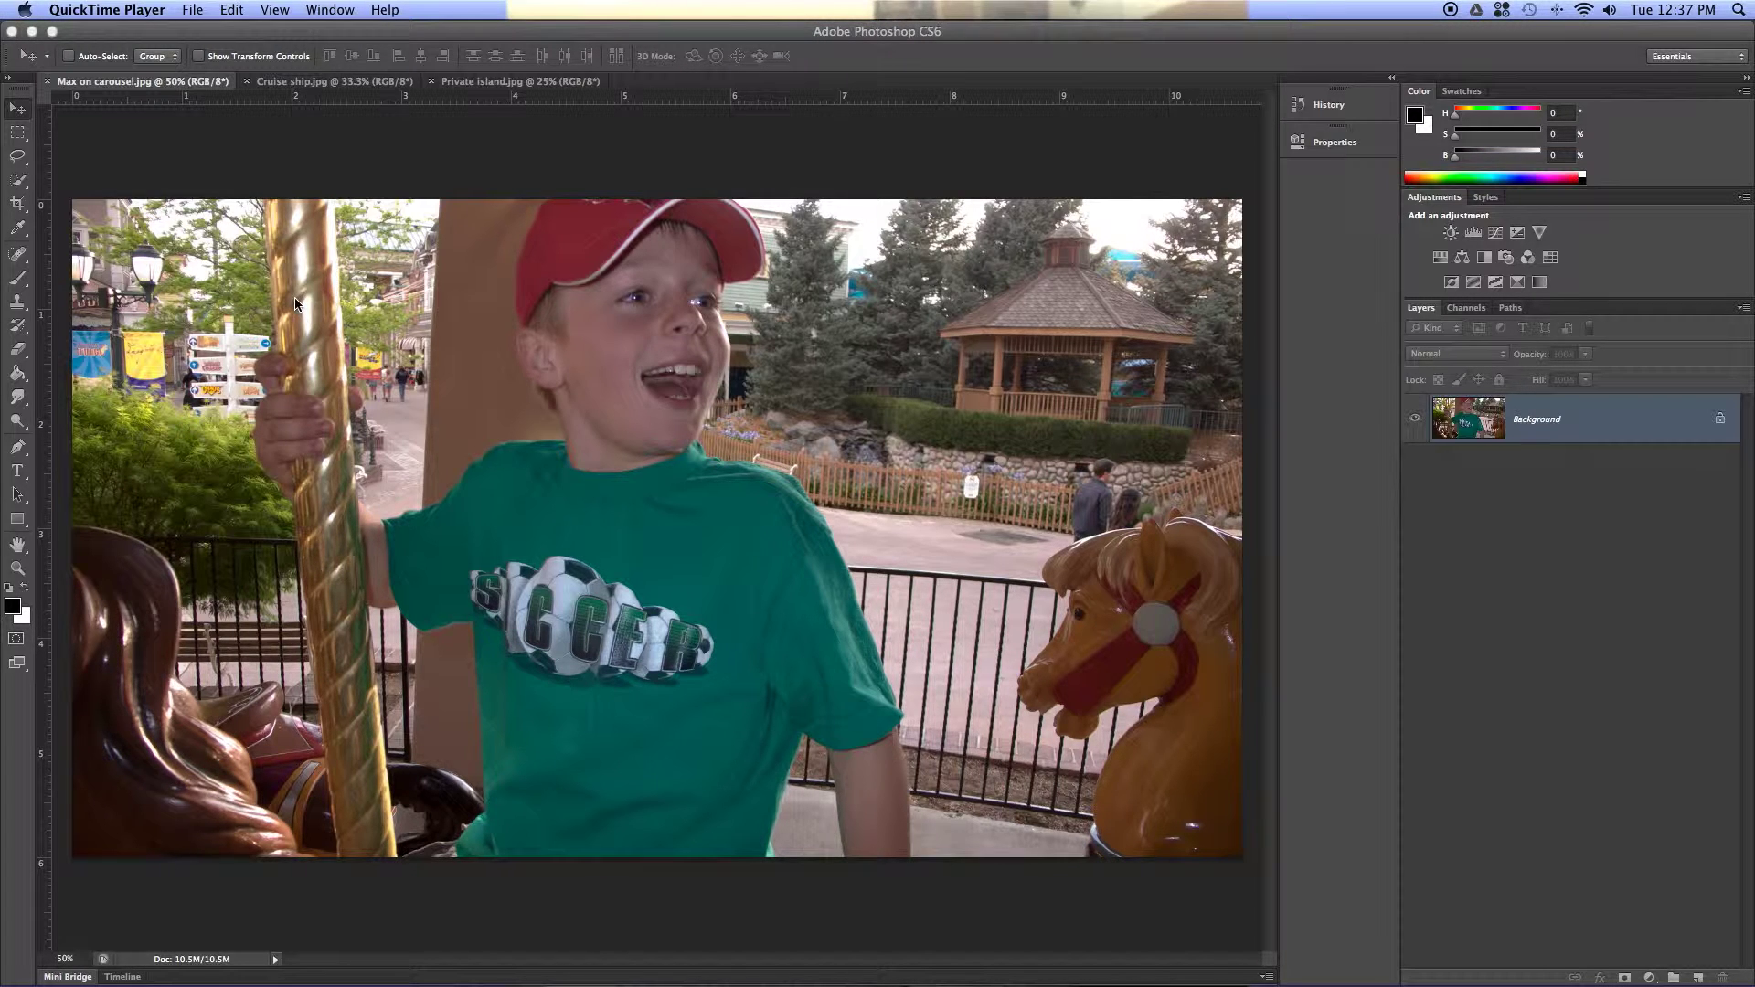
- Activate the Dodge tool and reduce its brush size to 300 px
left_click(17, 398)
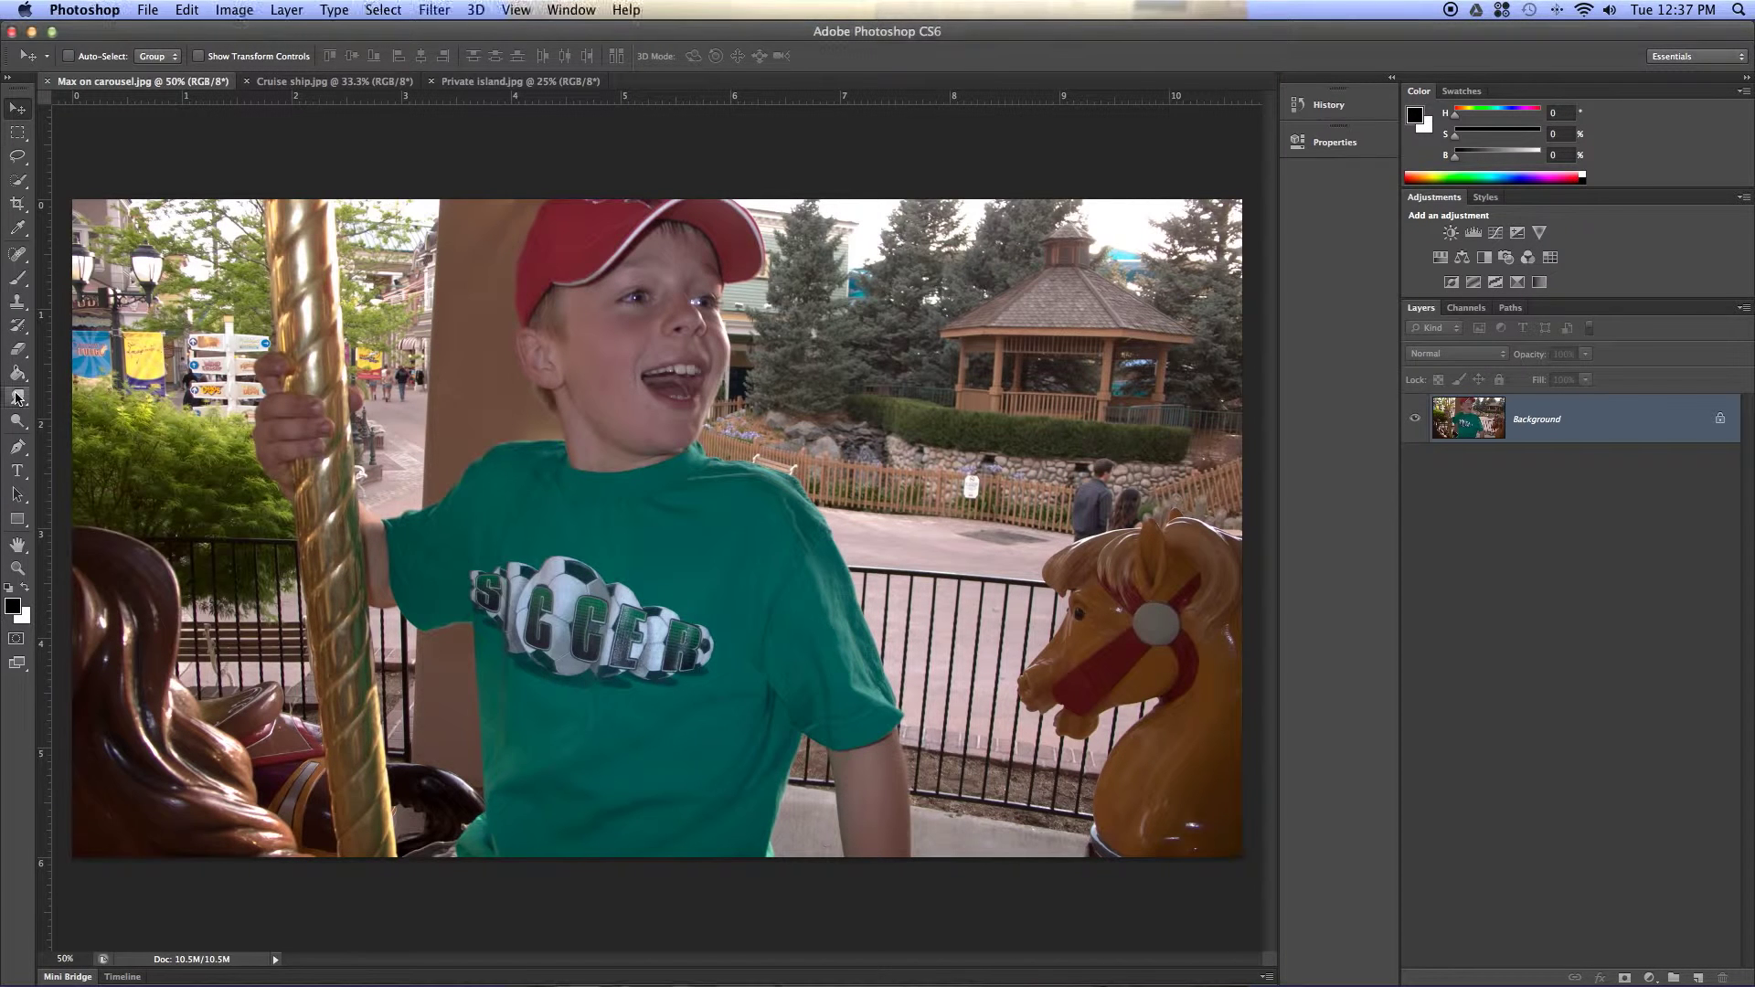
left_click(16, 398)
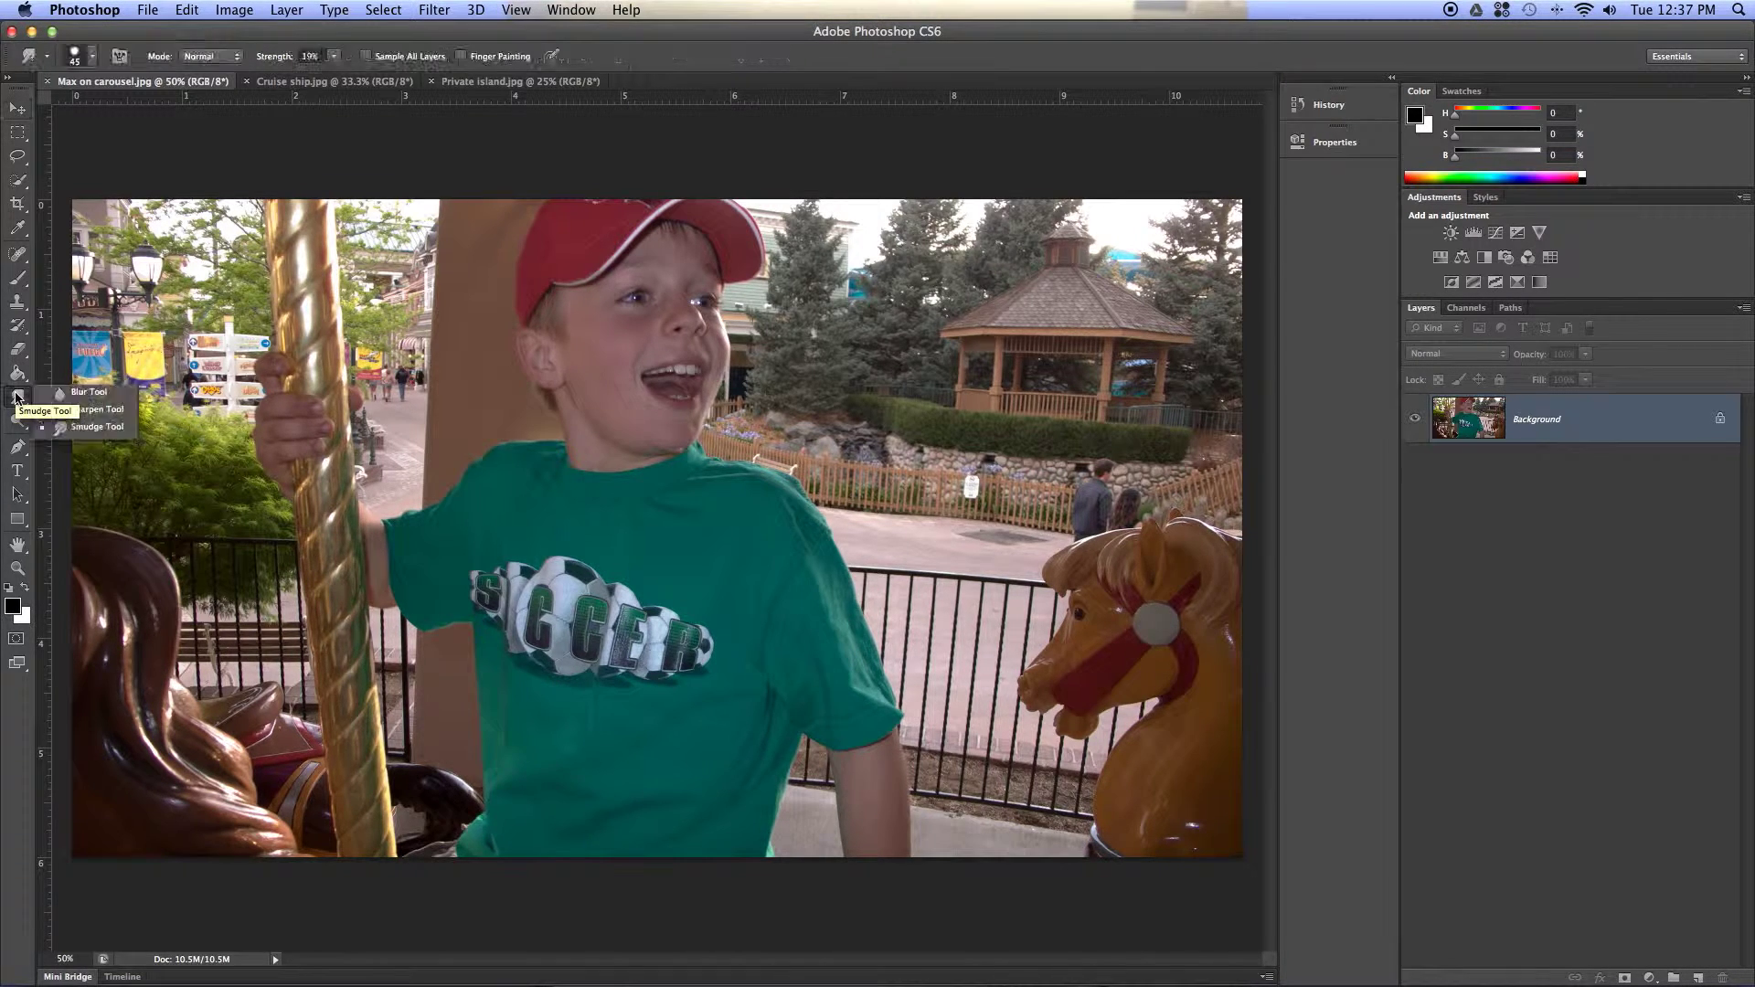
left_click(17, 421)
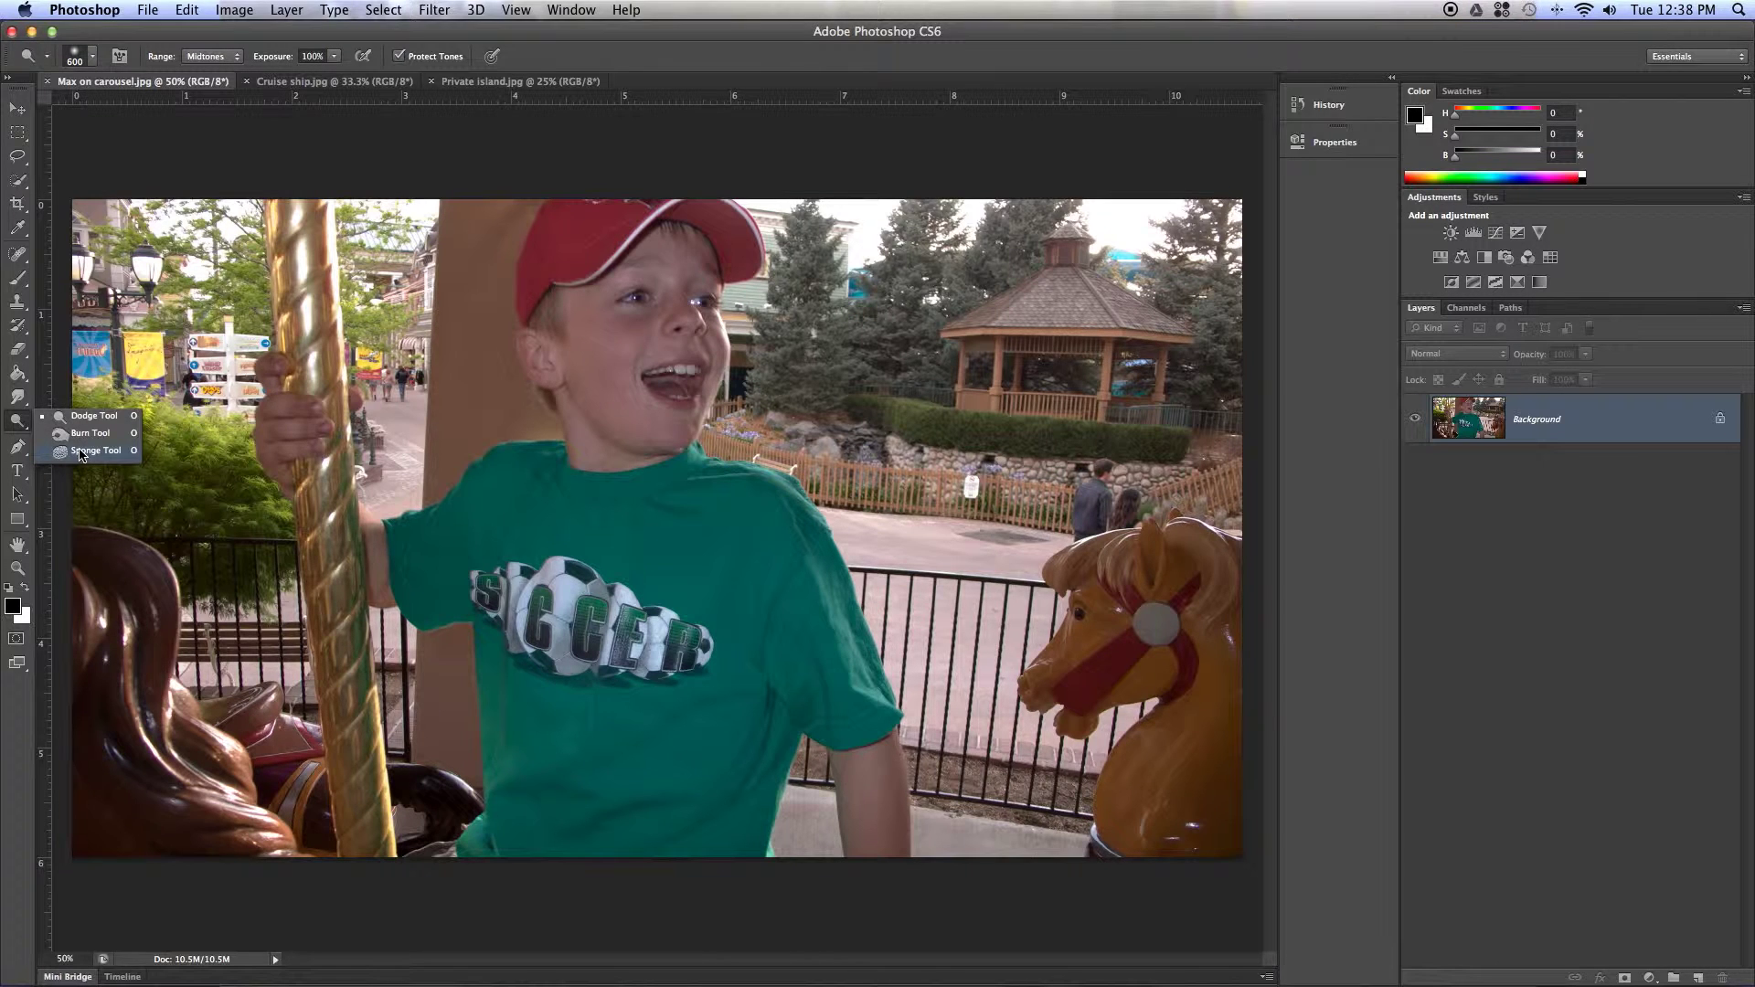
left_click(92, 422)
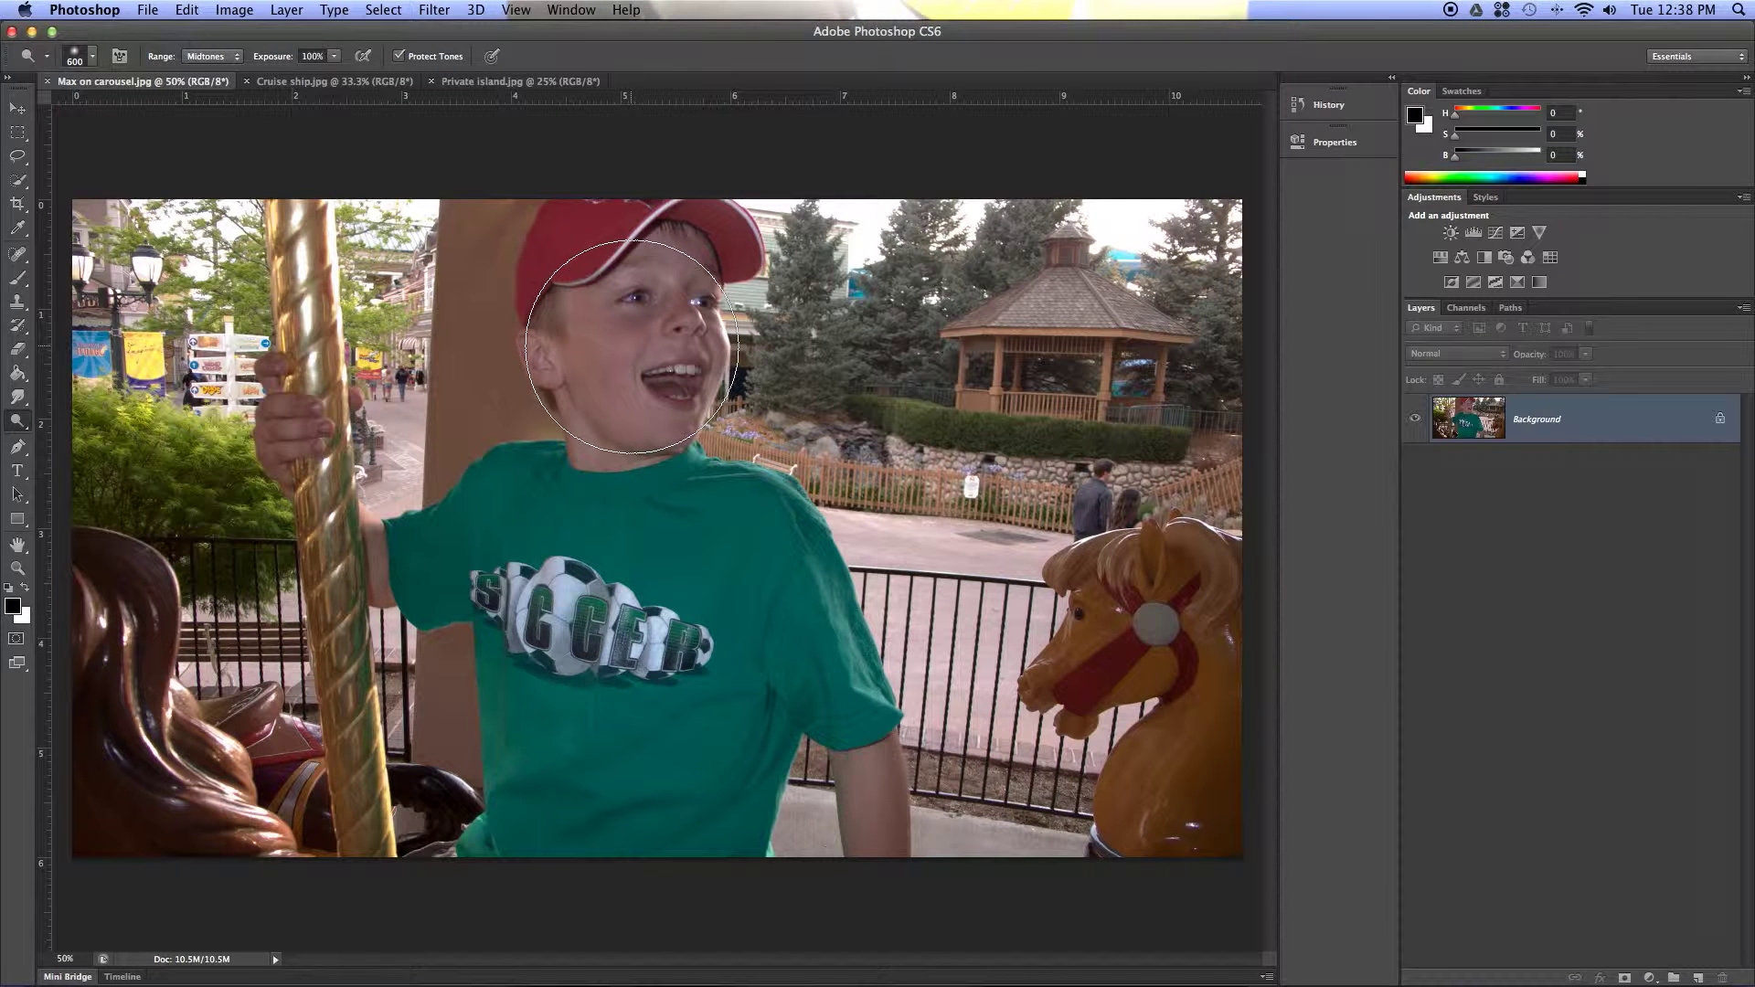
key("bracketleft")
key("bracketleft")
key("bracketleft")
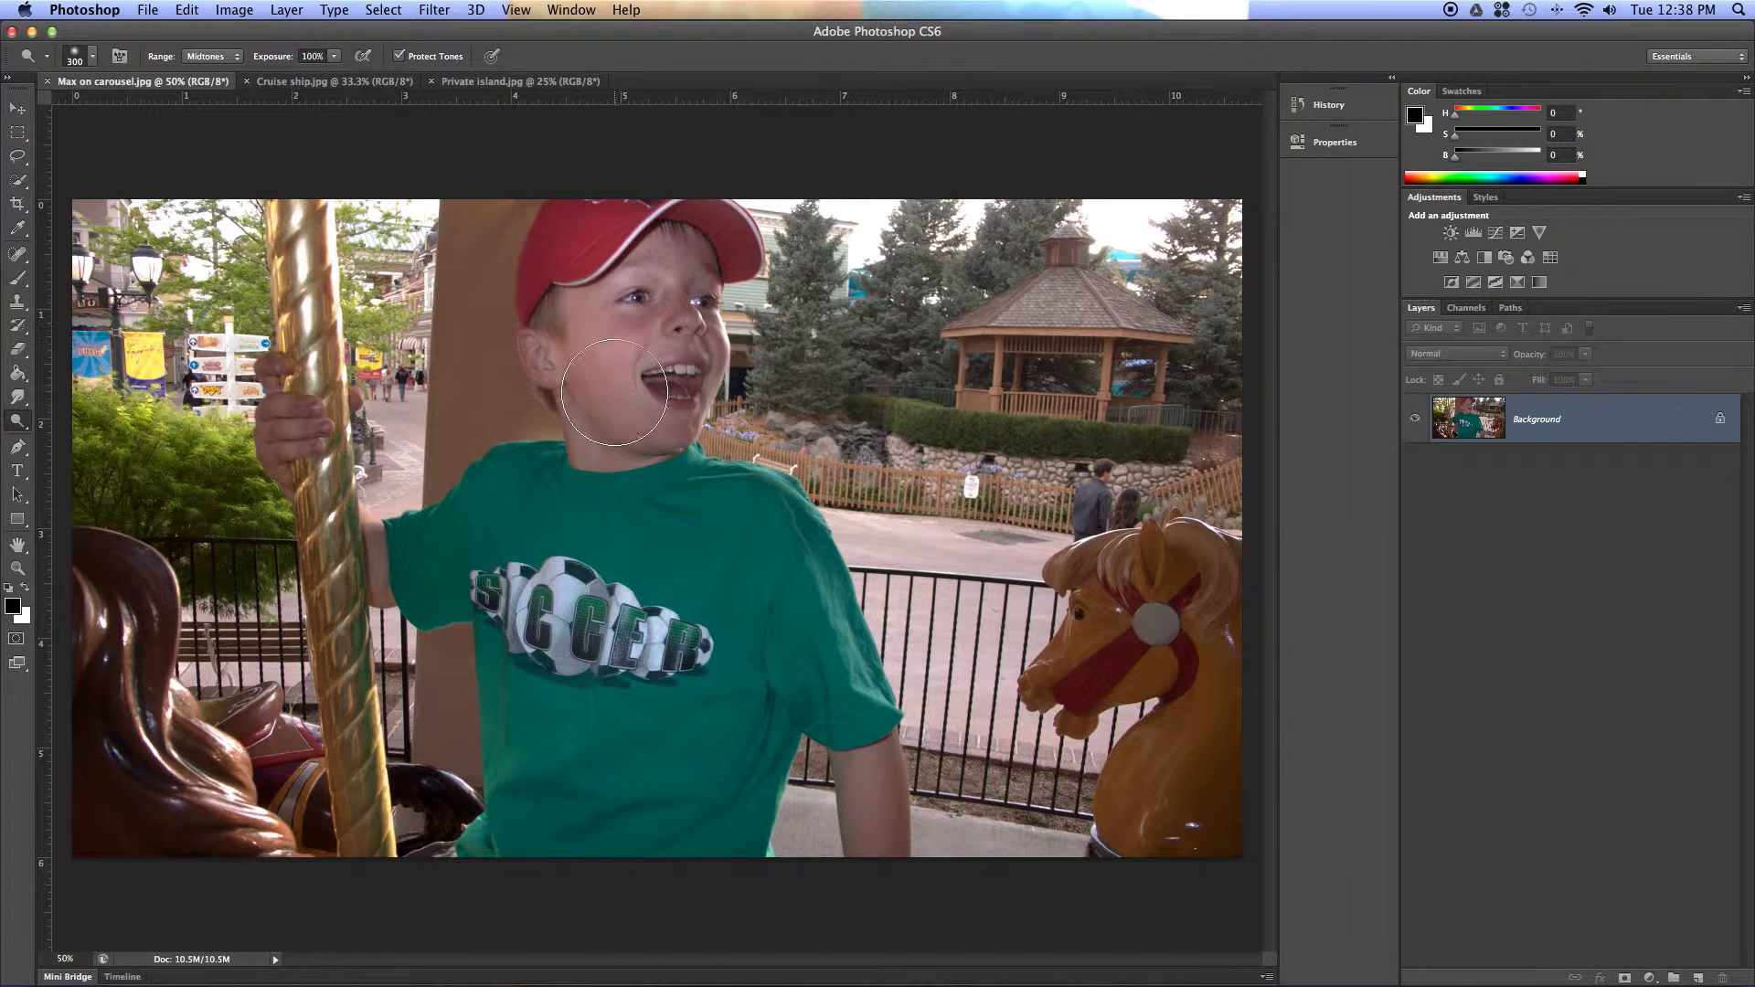
- Brighten the boy's face and green T-shirt with Dodge strokes, using the Midtones range at 100% exposure
left_click_drag(593, 580, 588, 688)
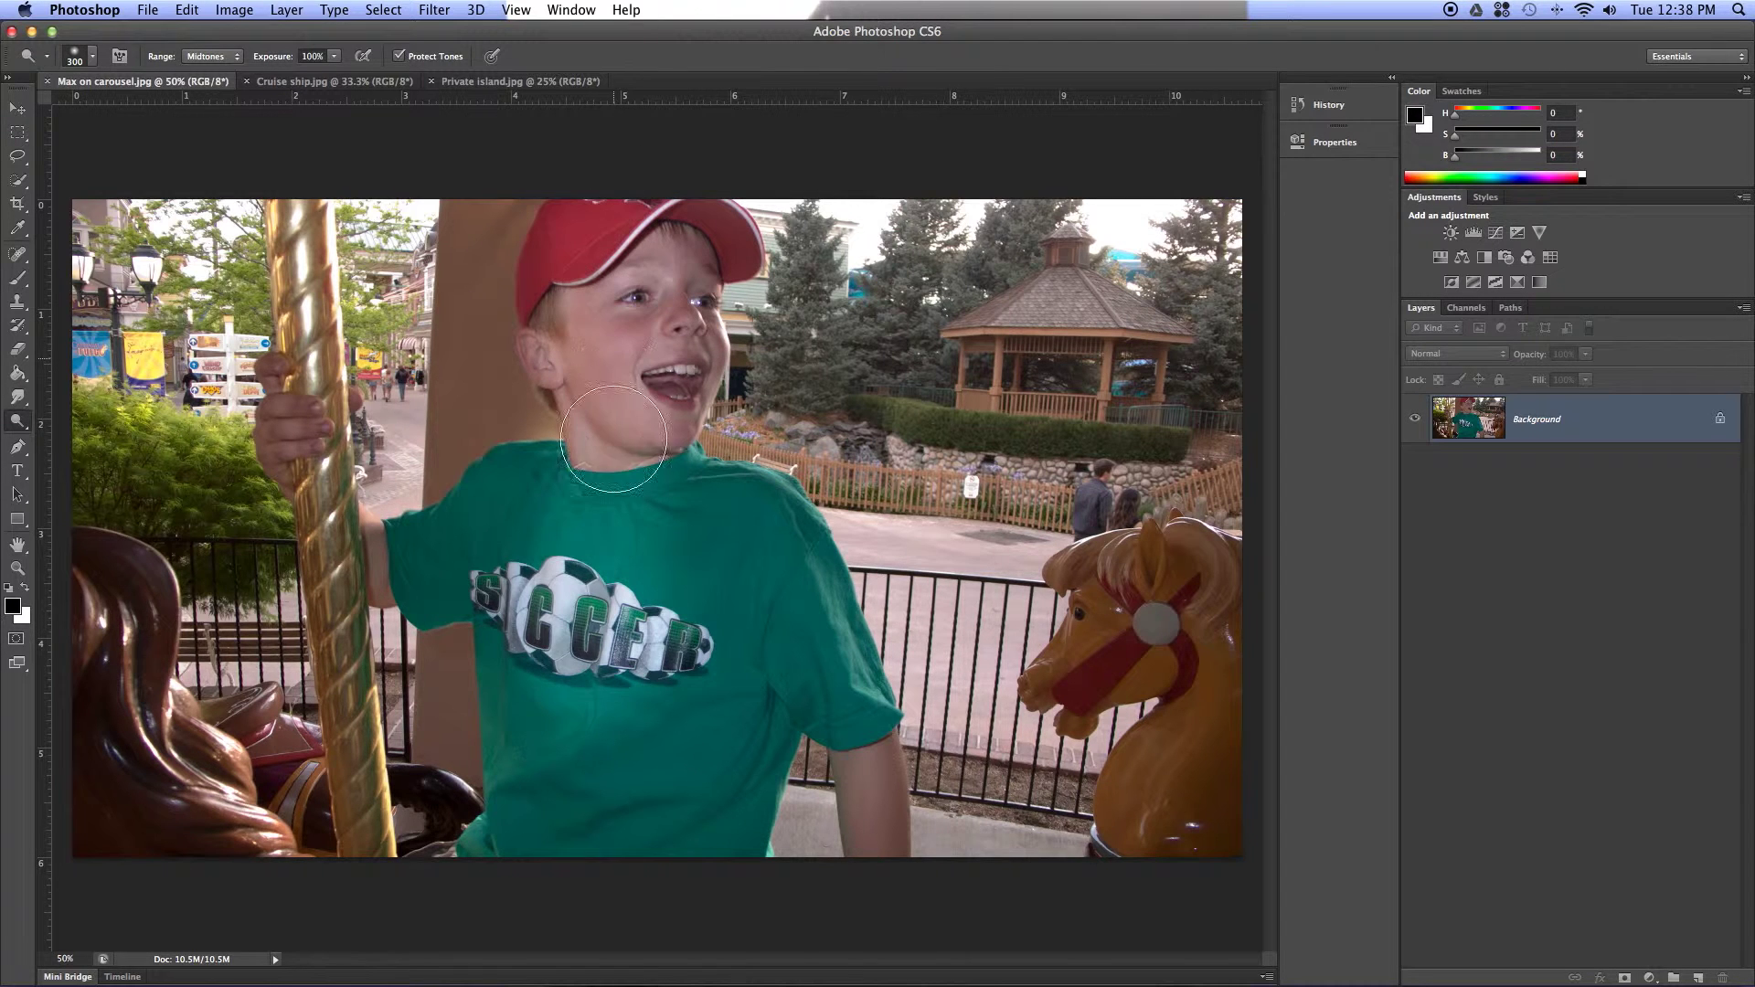
left_click(635, 195)
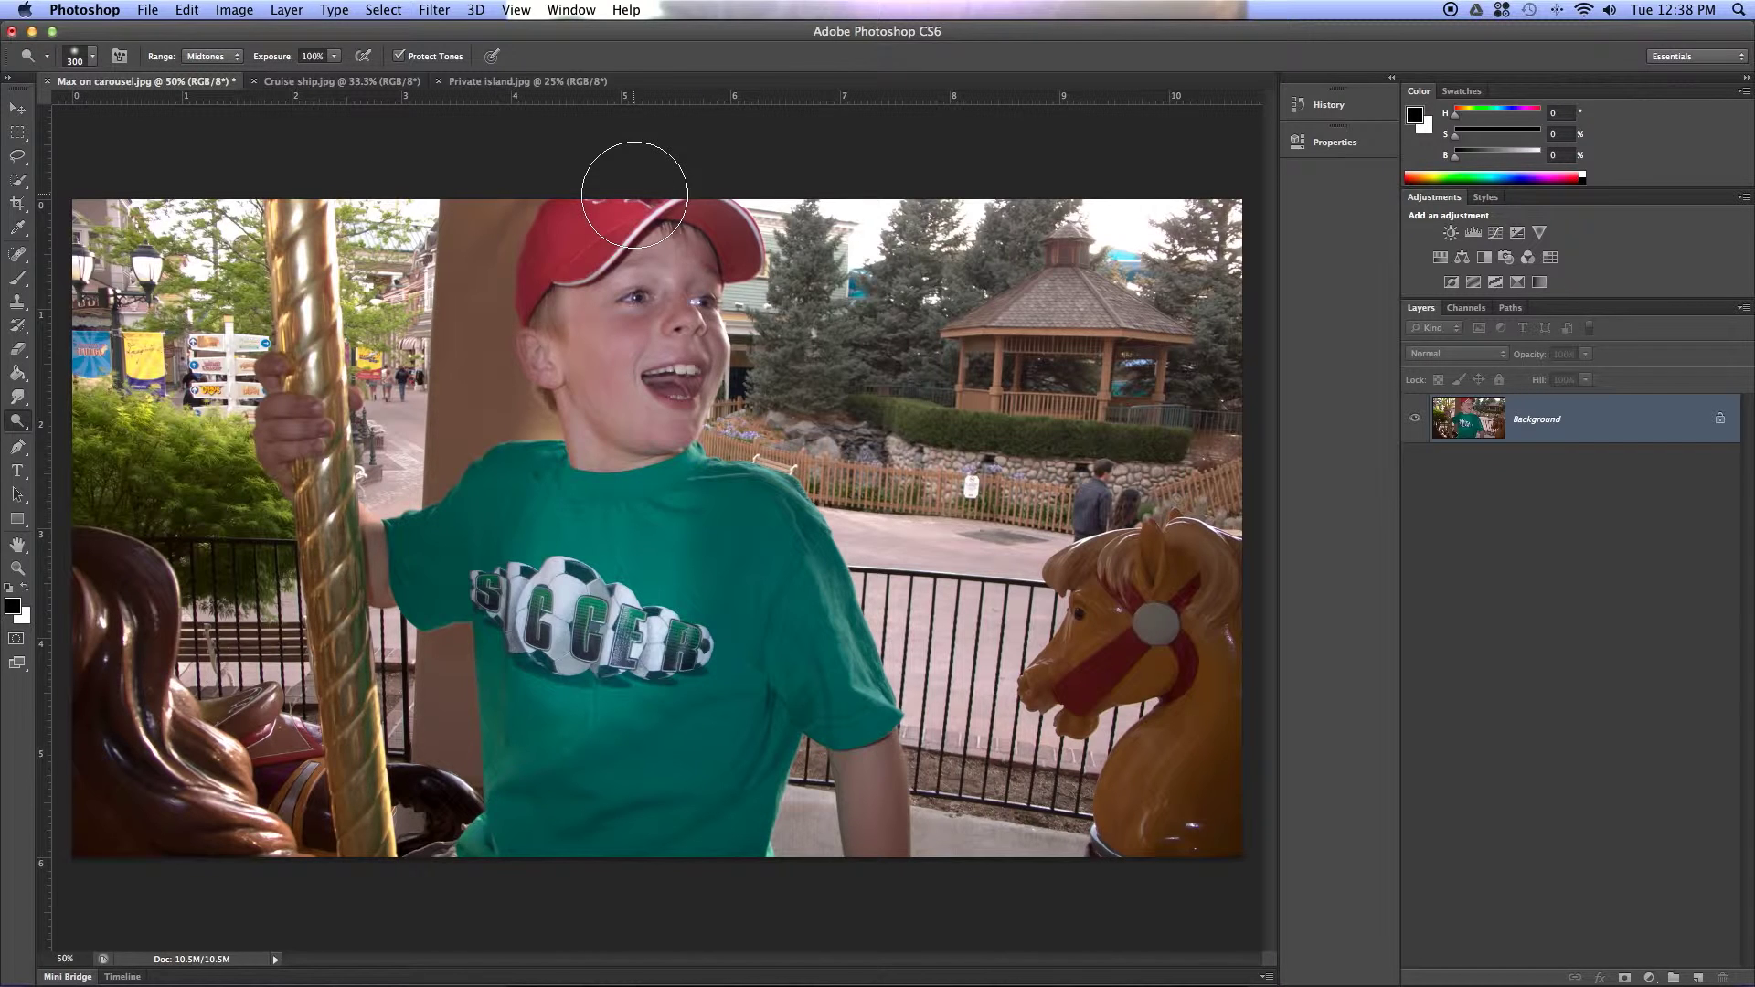
left_click(610, 558)
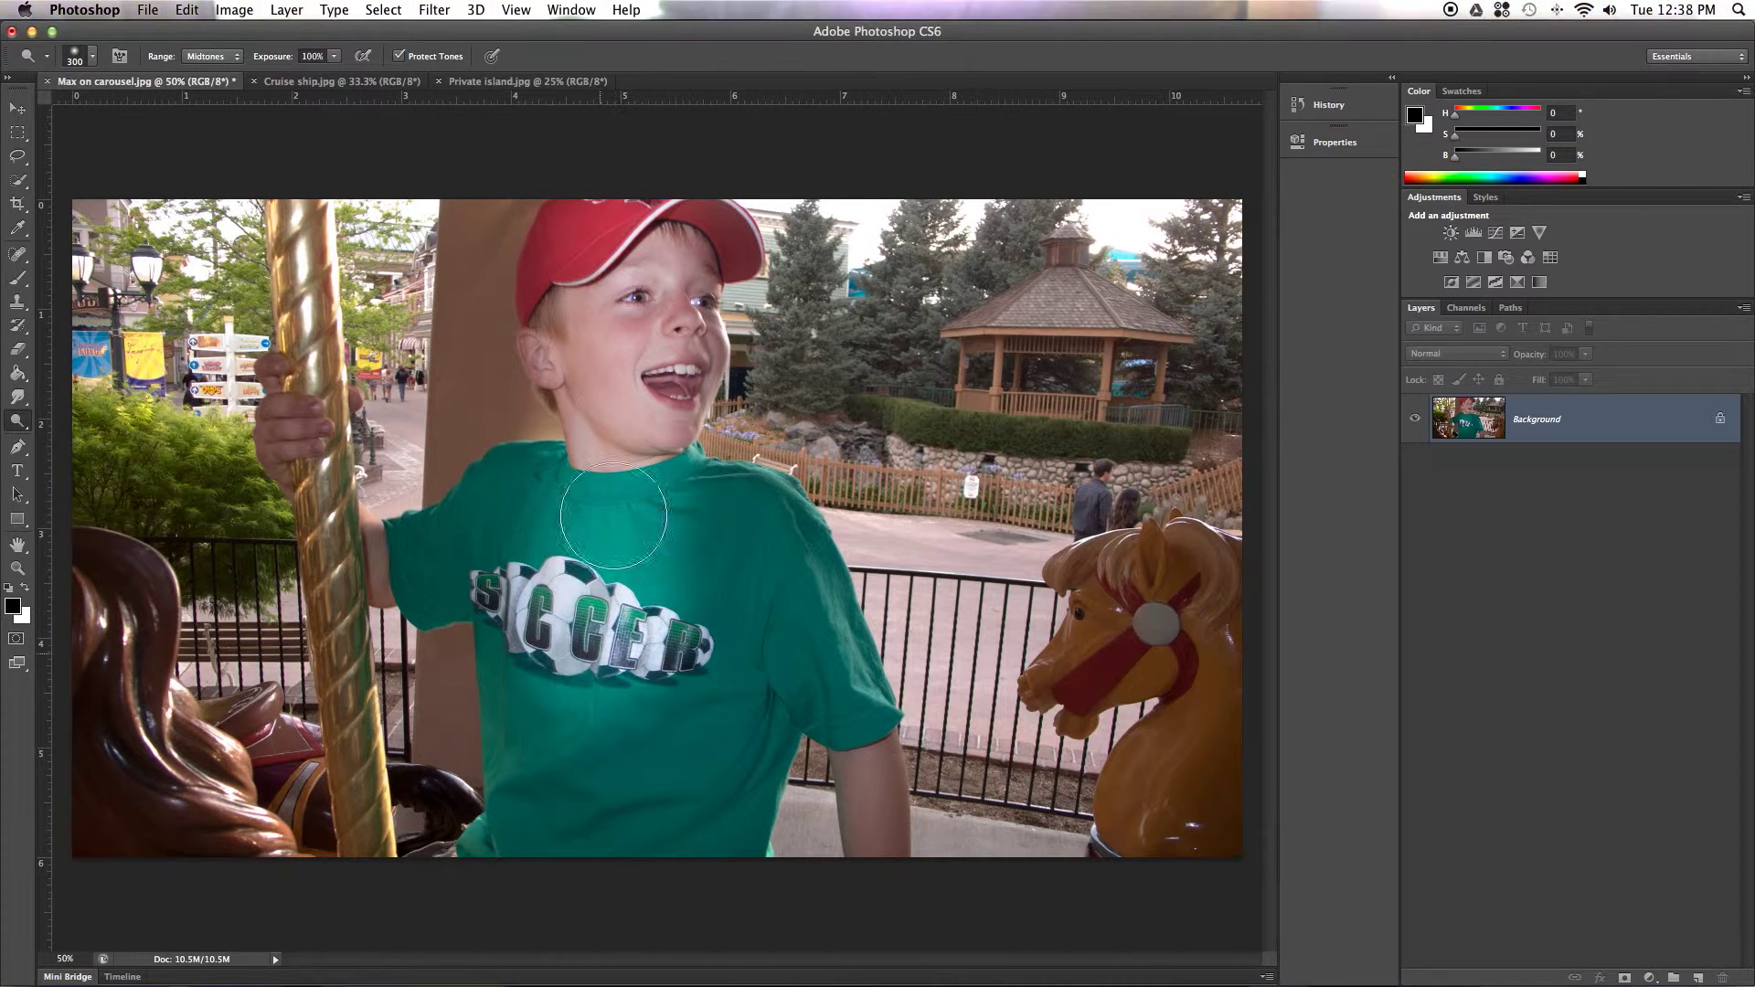
mouse_move(635, 395)
left_mouse_down()
mouse_move(605, 487)
mouse_move(594, 634)
mouse_move(627, 417)
left_mouse_up()
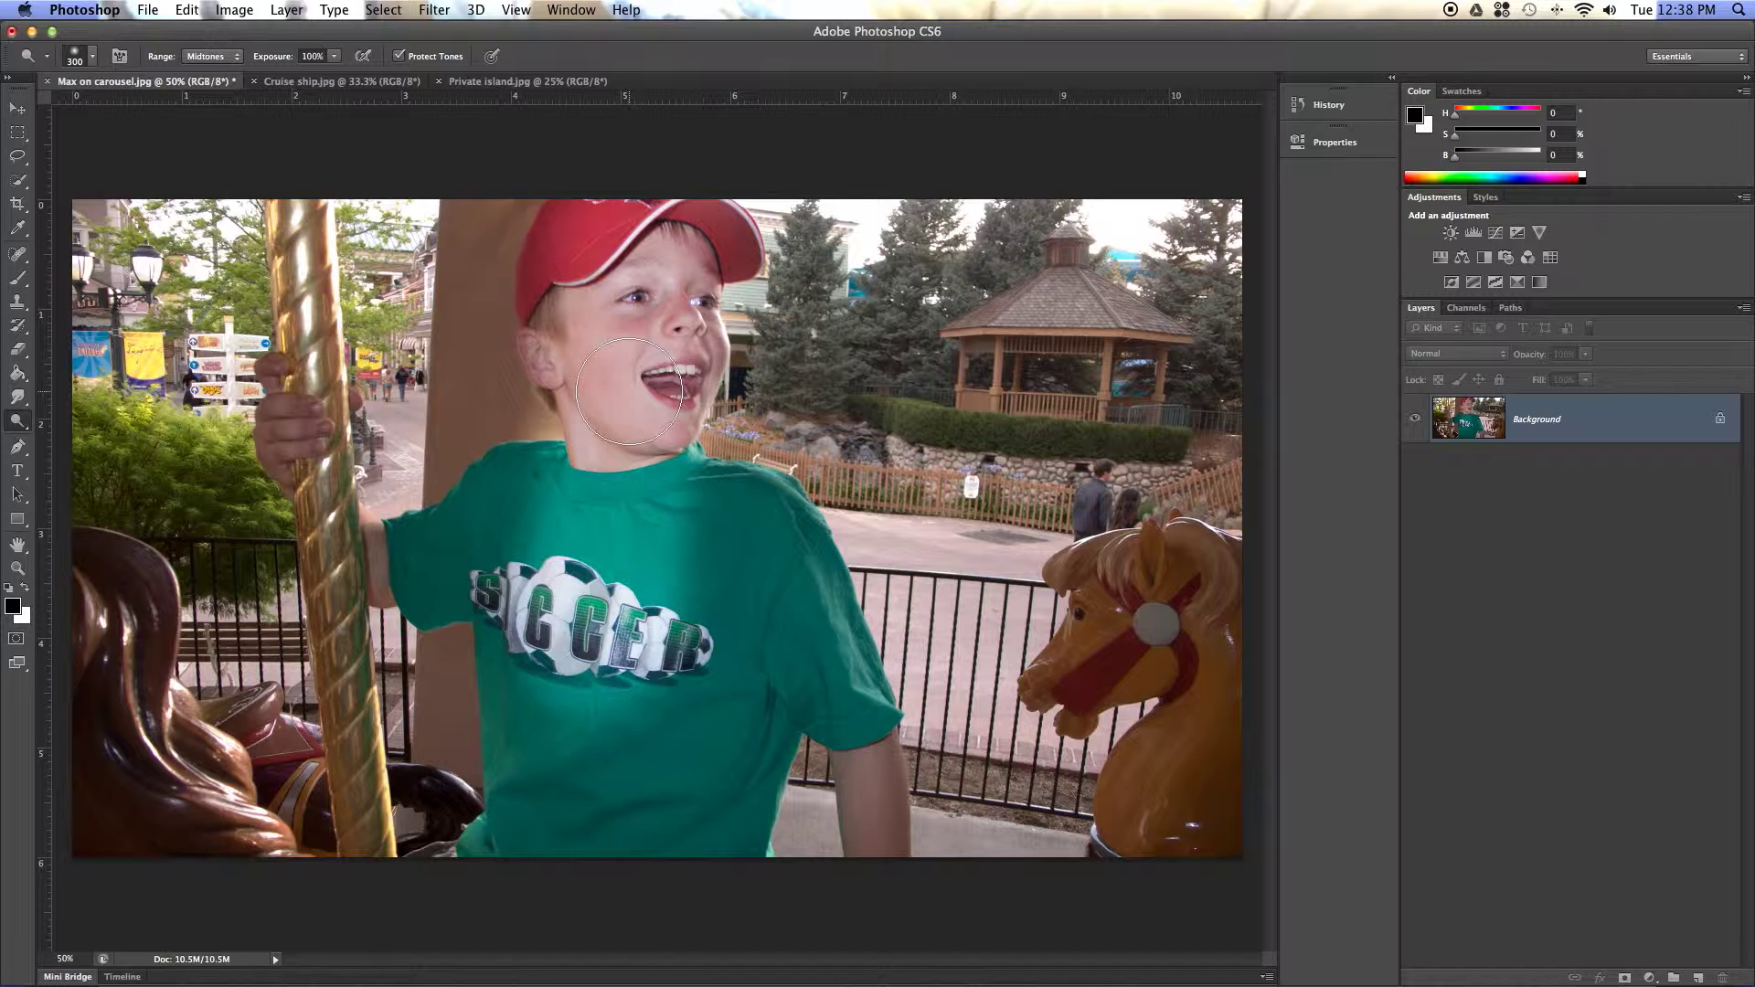
mouse_move(713, 499)
left_mouse_down()
mouse_move(763, 513)
mouse_move(793, 547)
mouse_move(851, 714)
mouse_move(722, 465)
mouse_move(727, 657)
mouse_move(709, 520)
mouse_move(679, 725)
mouse_move(683, 493)
mouse_move(659, 611)
left_mouse_up()
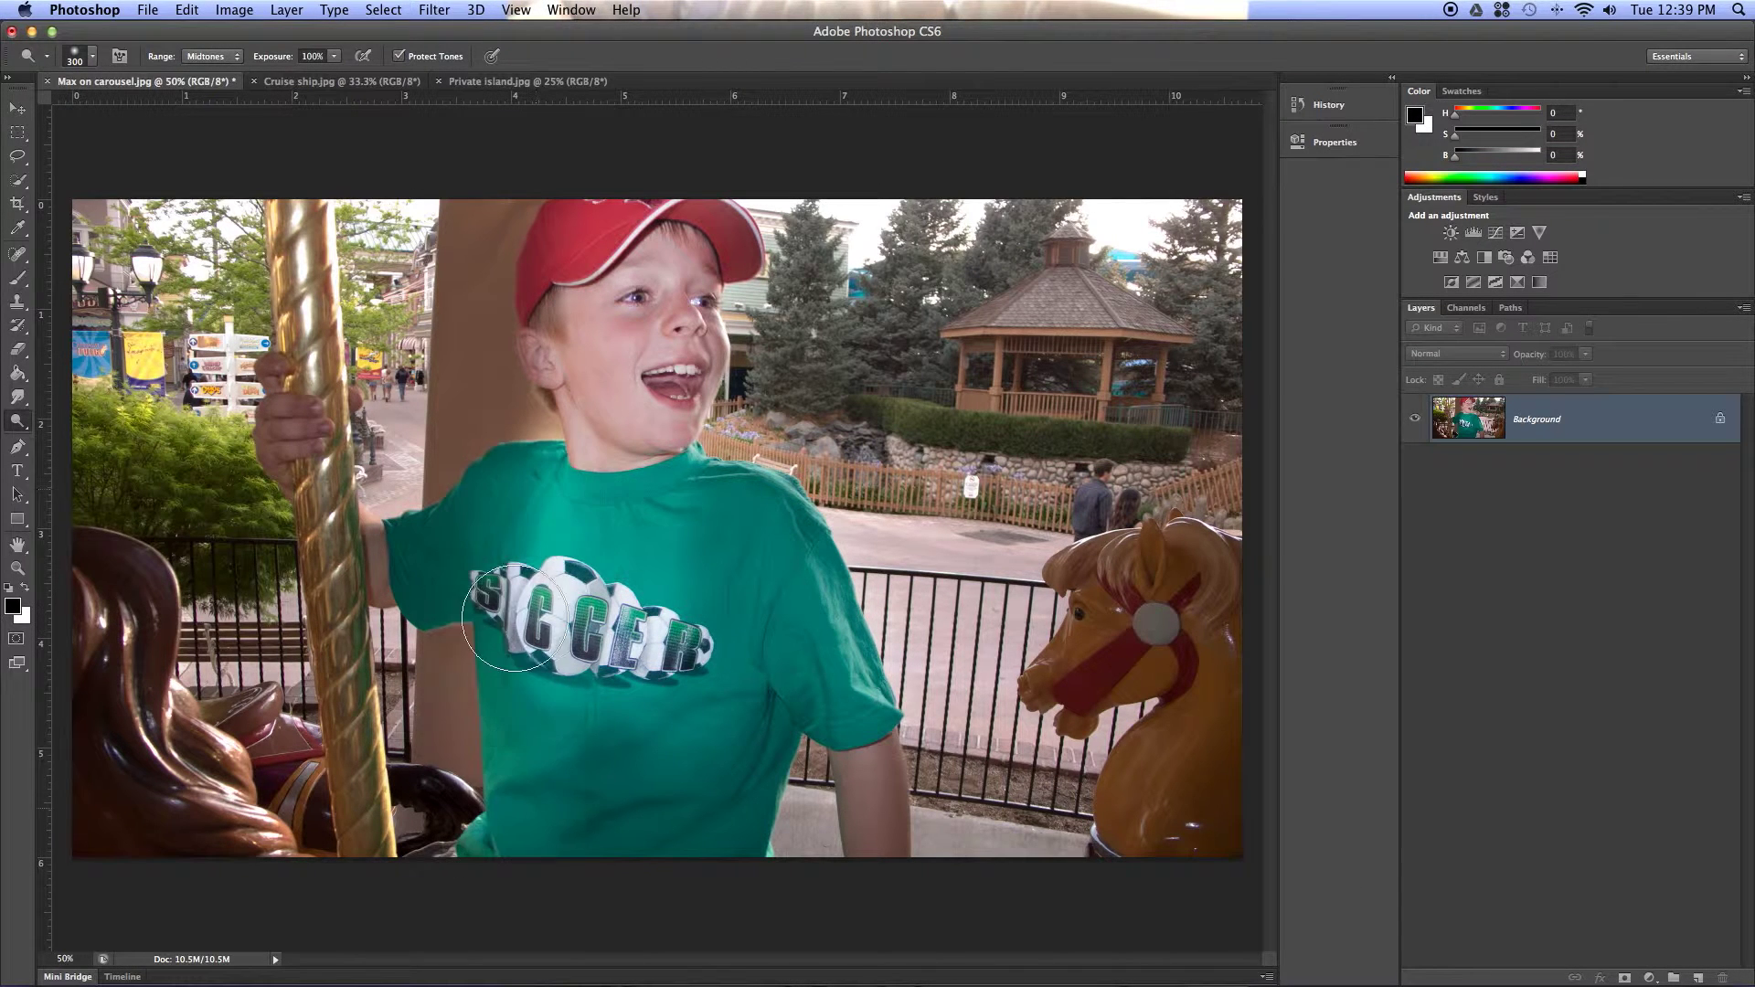
mouse_move(524, 911)
left_mouse_down()
mouse_move(605, 626)
mouse_move(578, 845)
mouse_move(672, 702)
mouse_move(729, 682)
mouse_move(710, 846)
mouse_move(780, 616)
mouse_move(644, 913)
mouse_move(653, 502)
mouse_move(524, 835)
mouse_move(540, 548)
mouse_move(527, 754)
mouse_move(519, 523)
mouse_move(415, 537)
mouse_move(640, 507)
mouse_move(735, 623)
mouse_move(754, 547)
mouse_move(822, 727)
mouse_move(830, 773)
left_mouse_up()
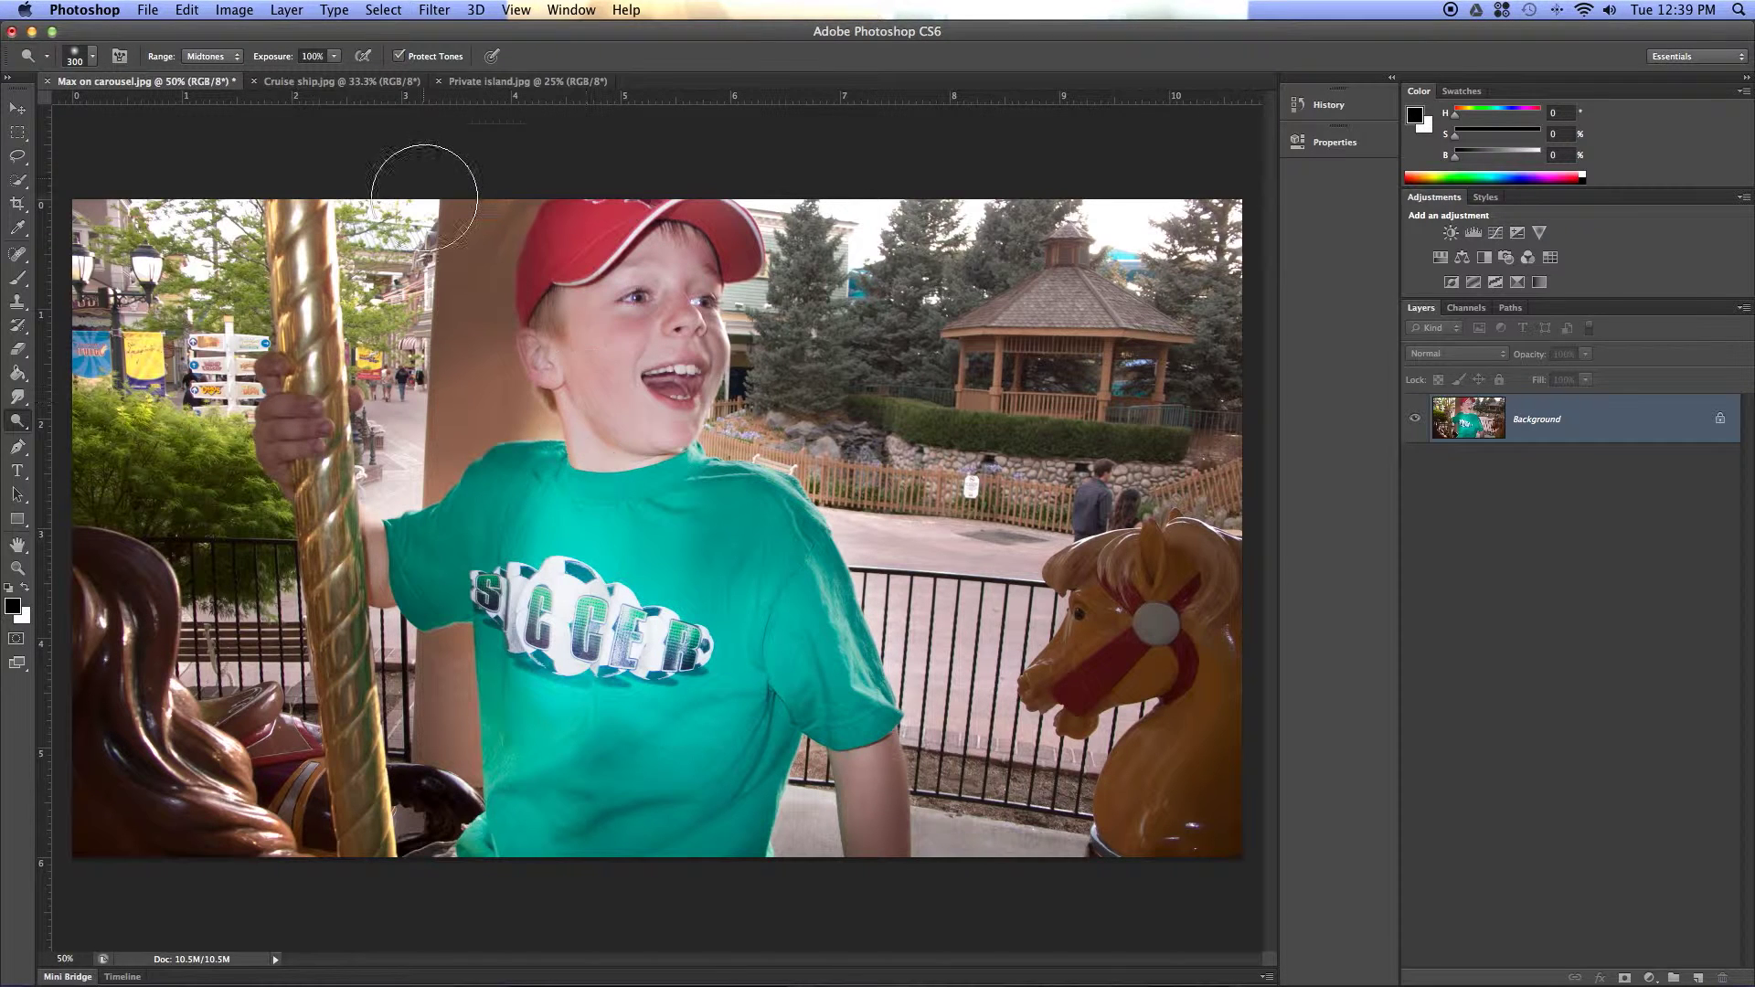
- Revert the carousel photo to its saved version
left_click(186, 10)
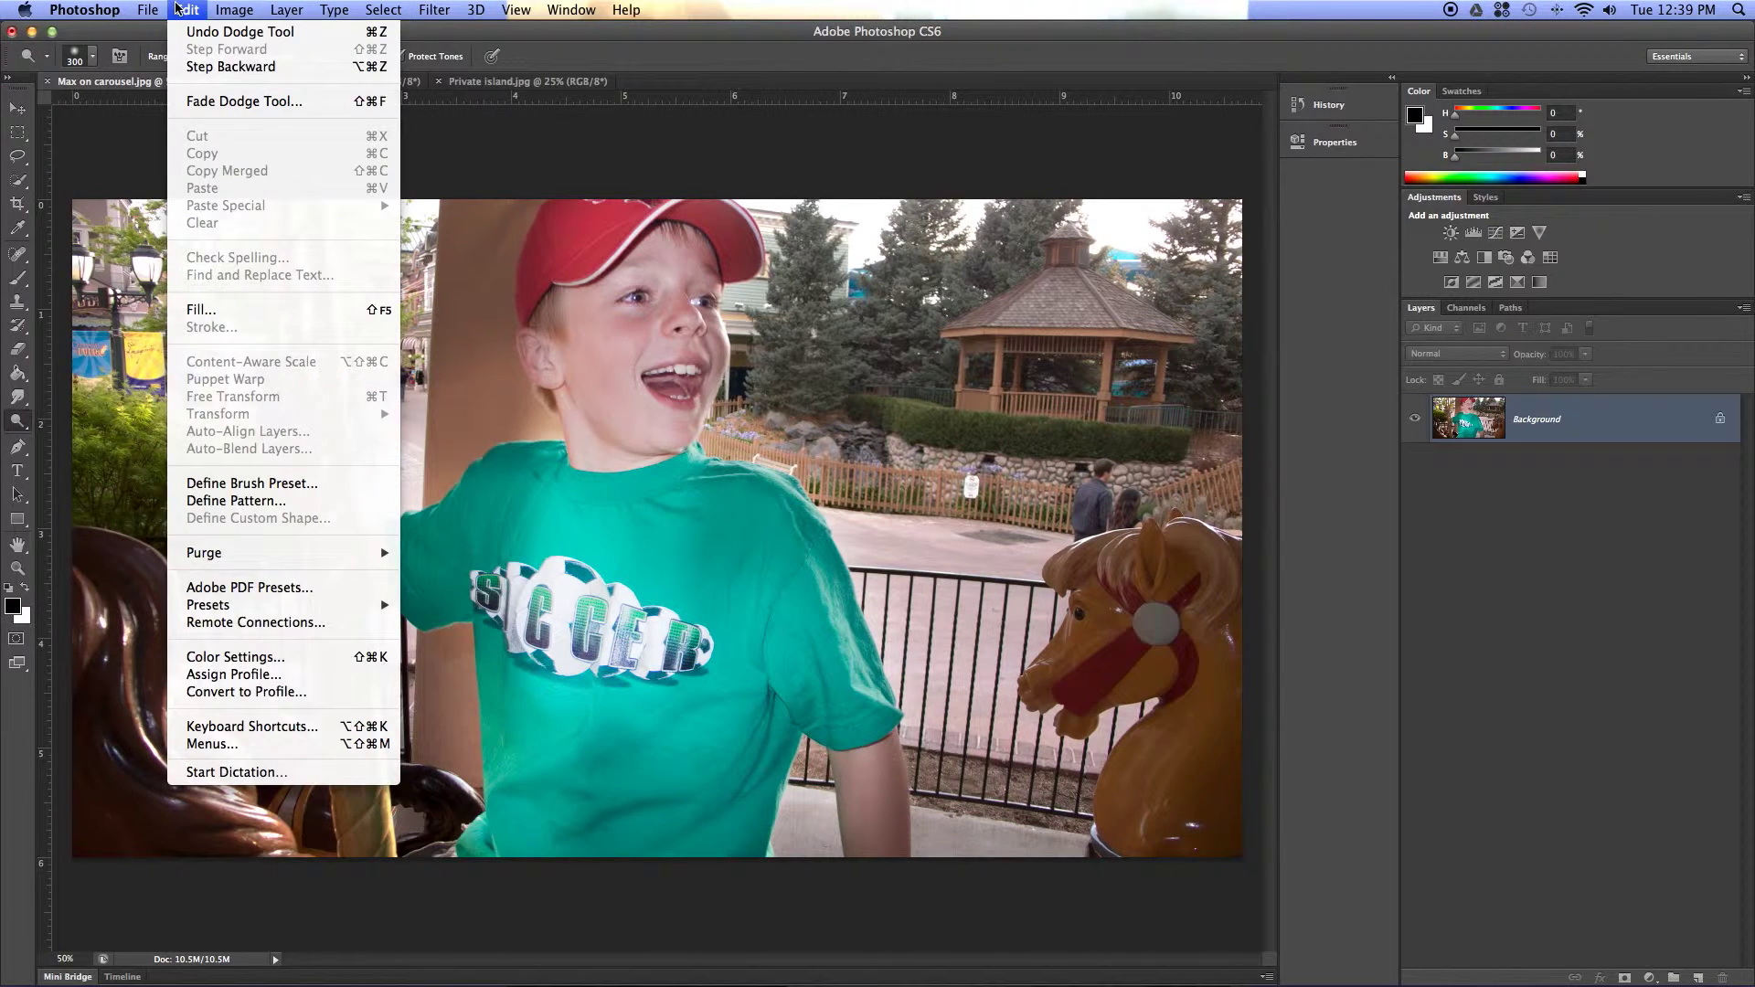
mouse_move(147, 9)
left_click(168, 275)
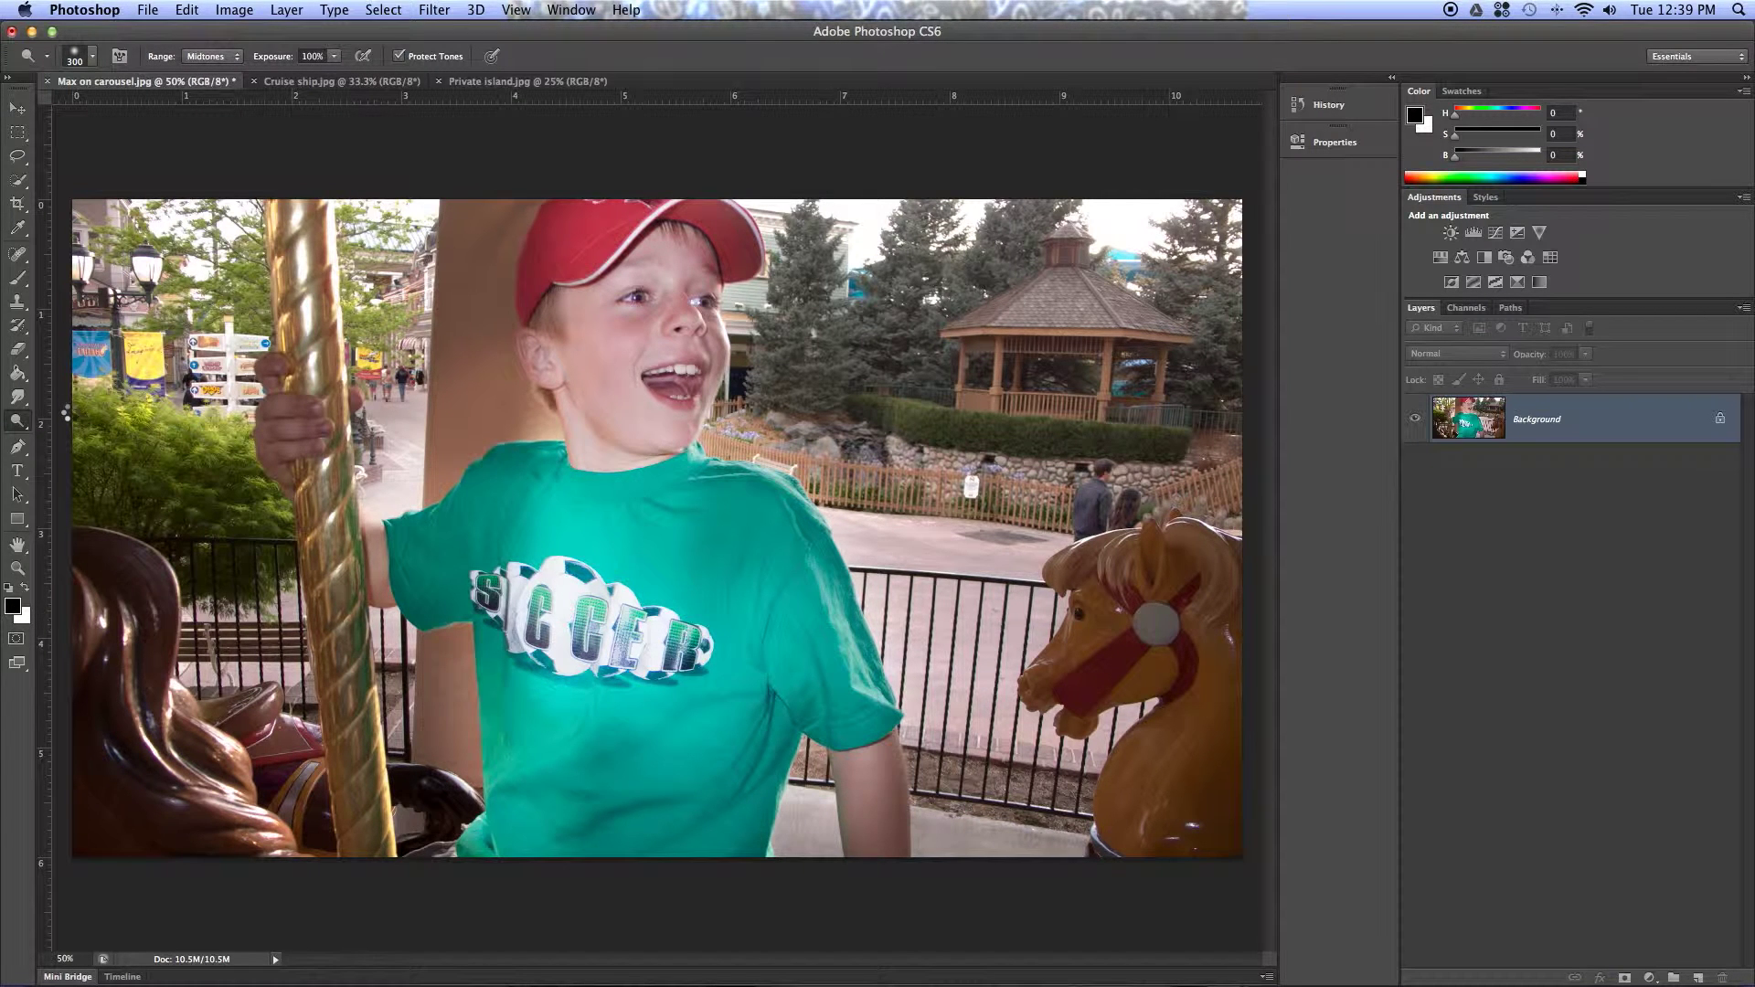
- Darken the boy's face with the Burn tool at 50% exposure, using the 400 px brush on the Midtones range
left_click(18, 421)
left_click(82, 437)
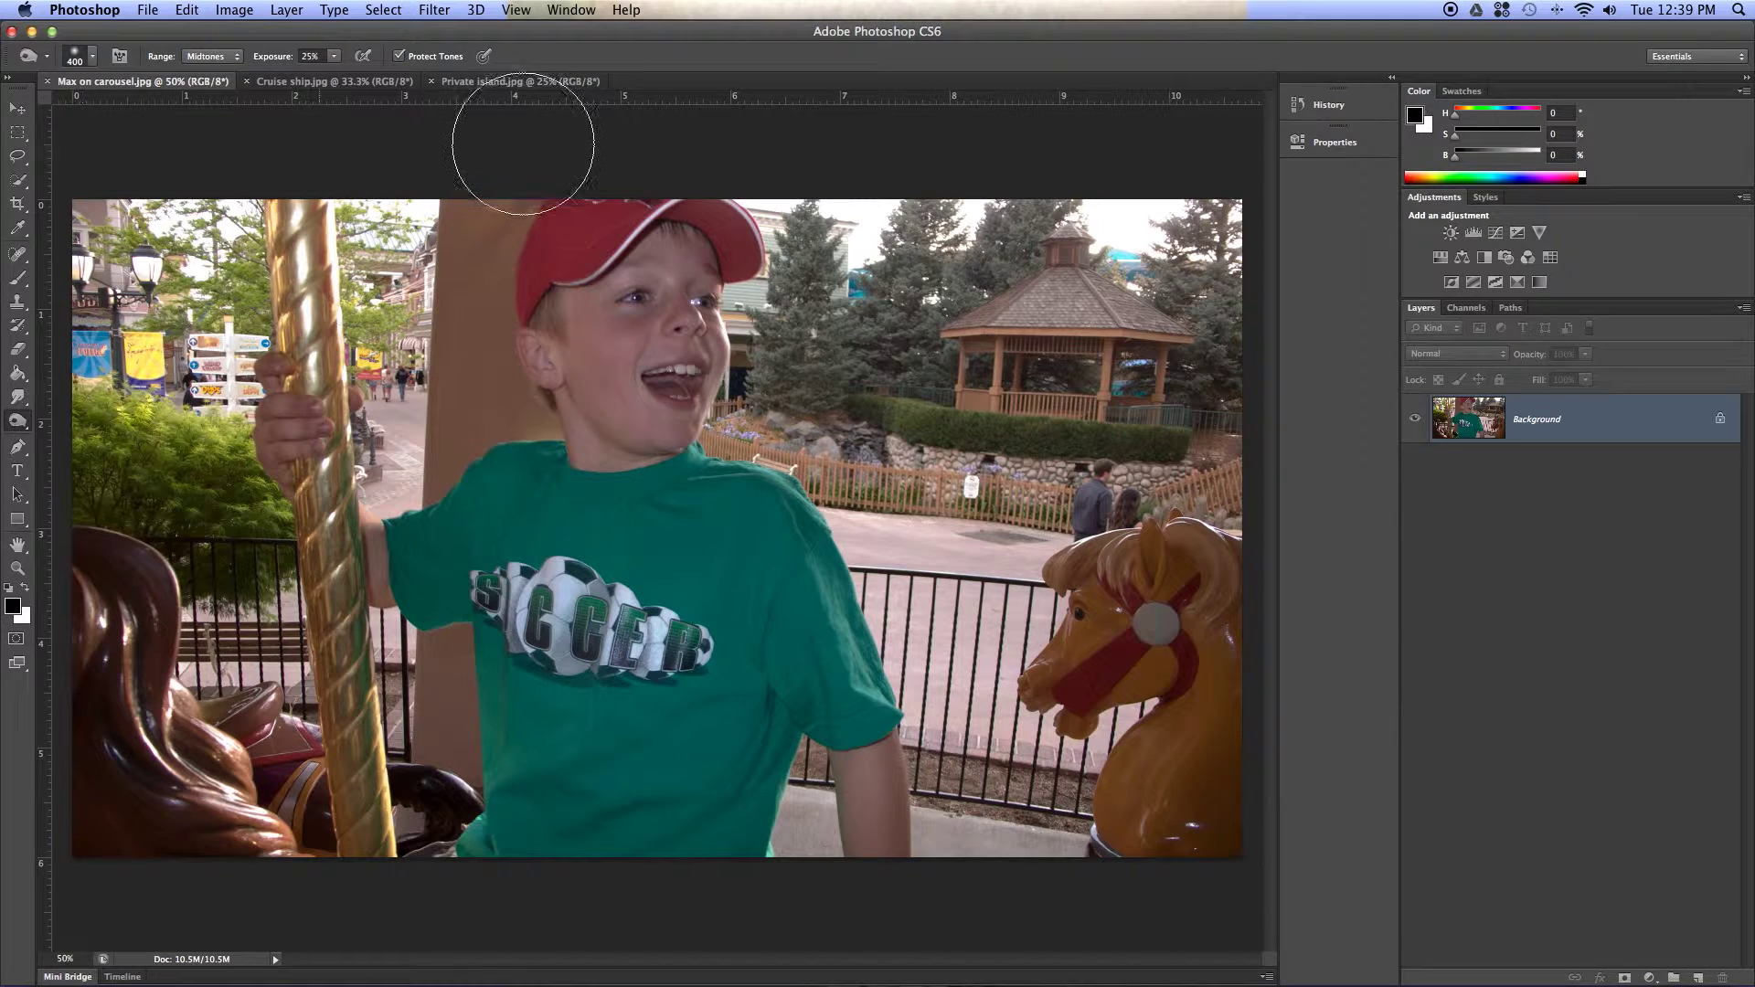
left_click(334, 56)
left_click_drag(335, 75, 362, 80)
left_click_drag(681, 233, 657, 323)
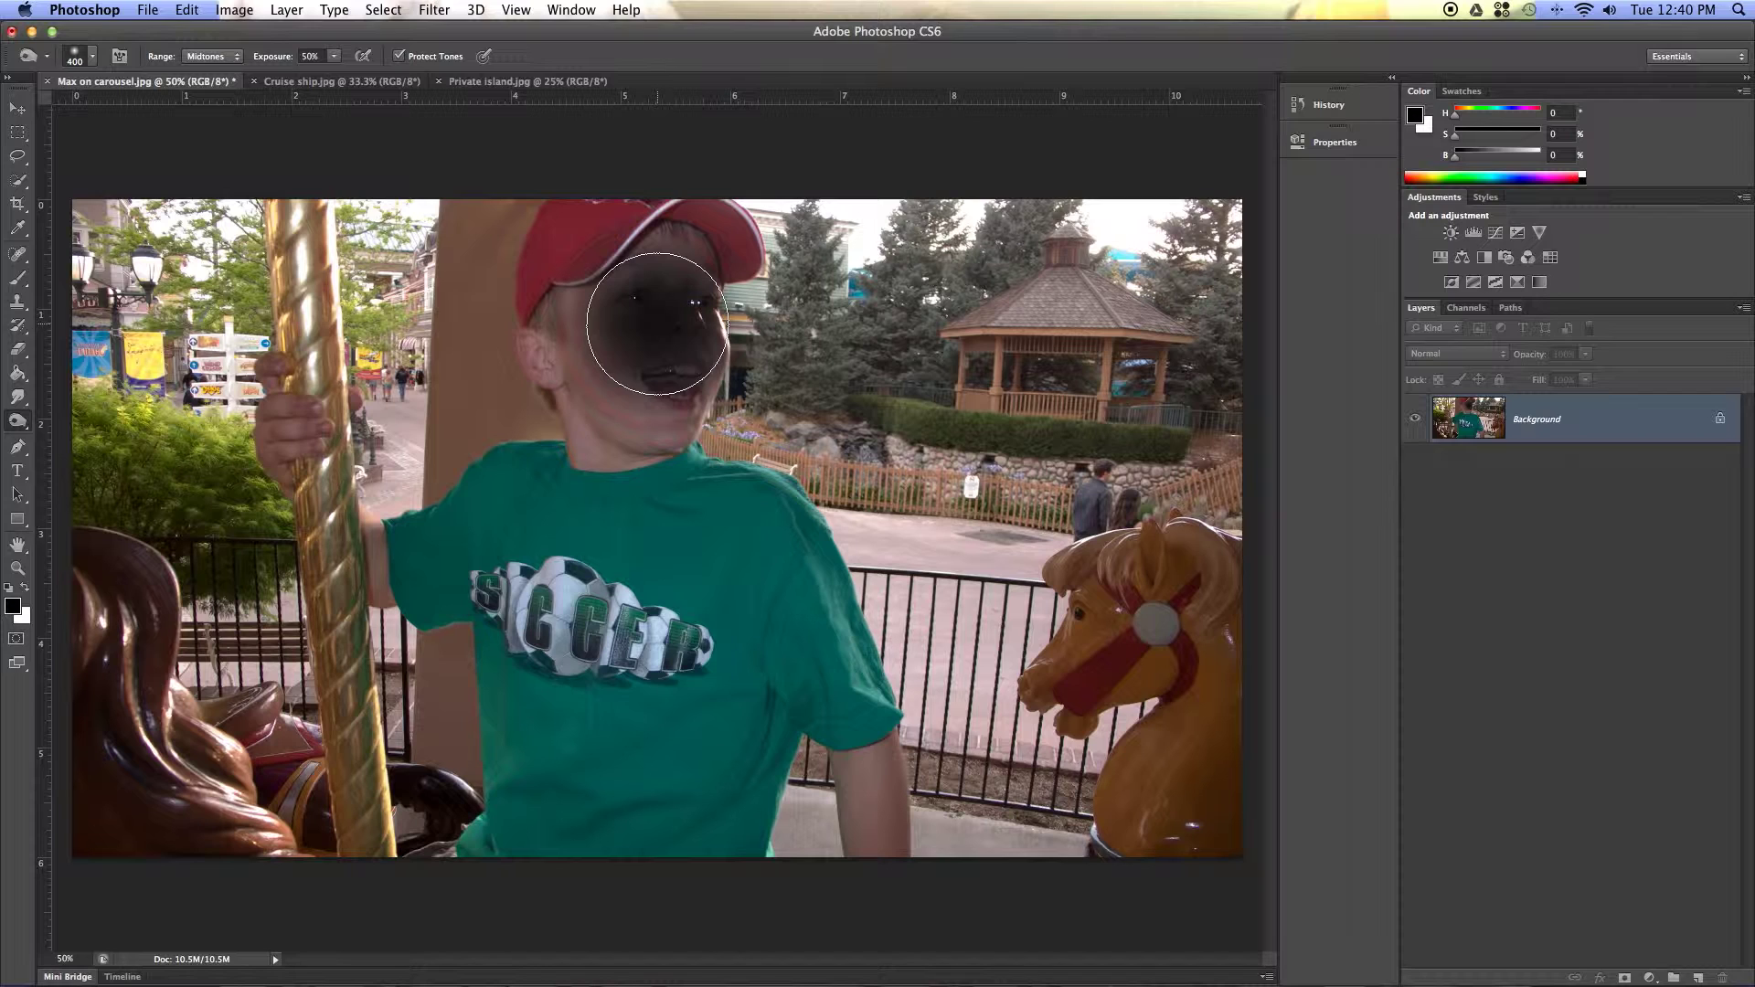
- Burn a hard-edged round spot on the T-shirt with brush hardness at 100%, and revert the photo to its saved version
left_click(93, 60)
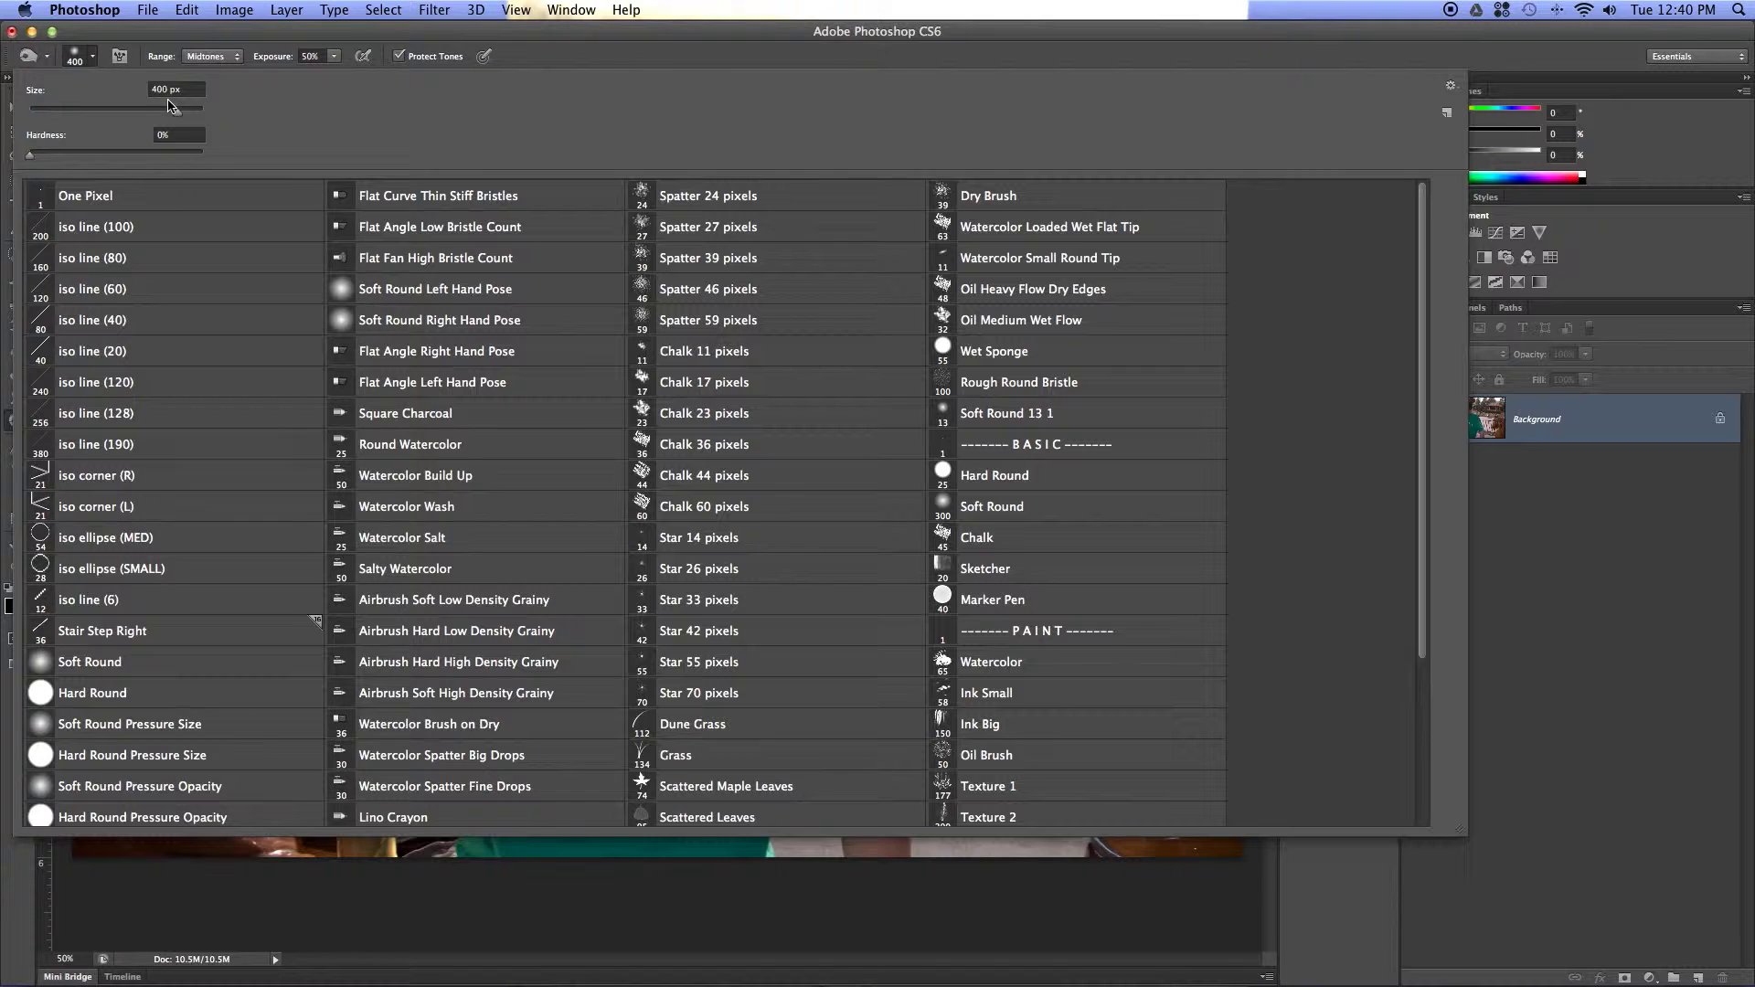
left_click_drag(36, 157, 203, 155)
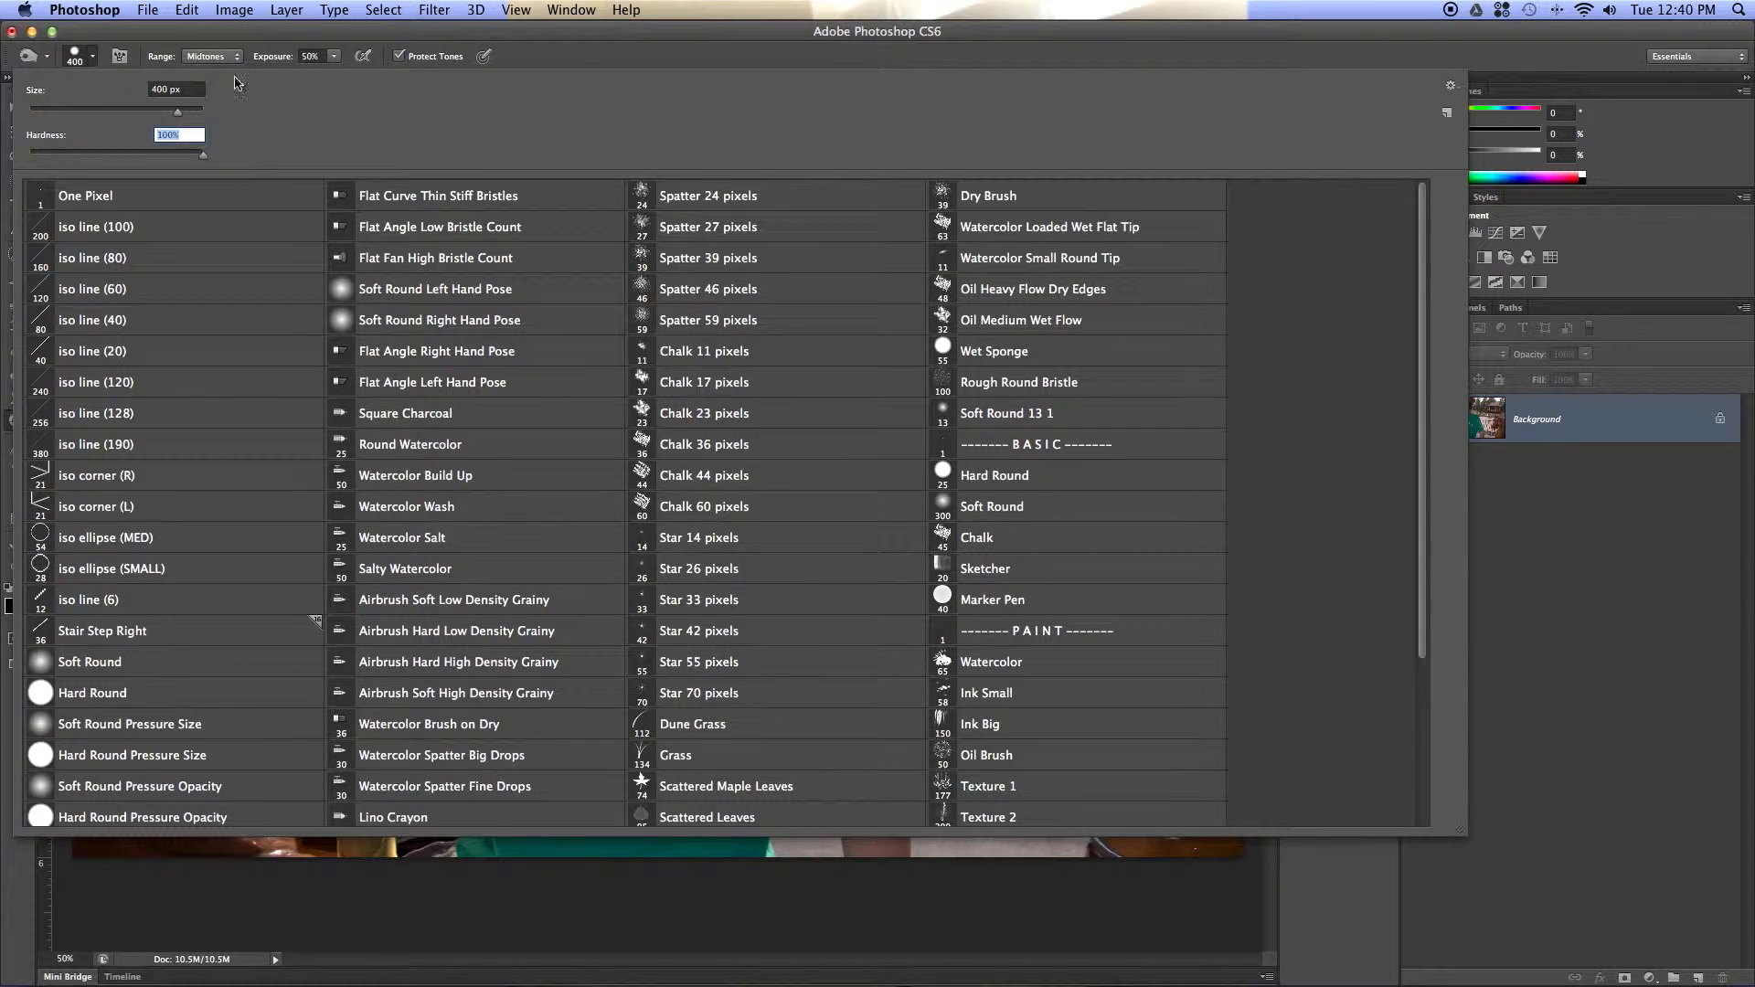
left_click(951, 70)
left_click(685, 561)
left_click(684, 562)
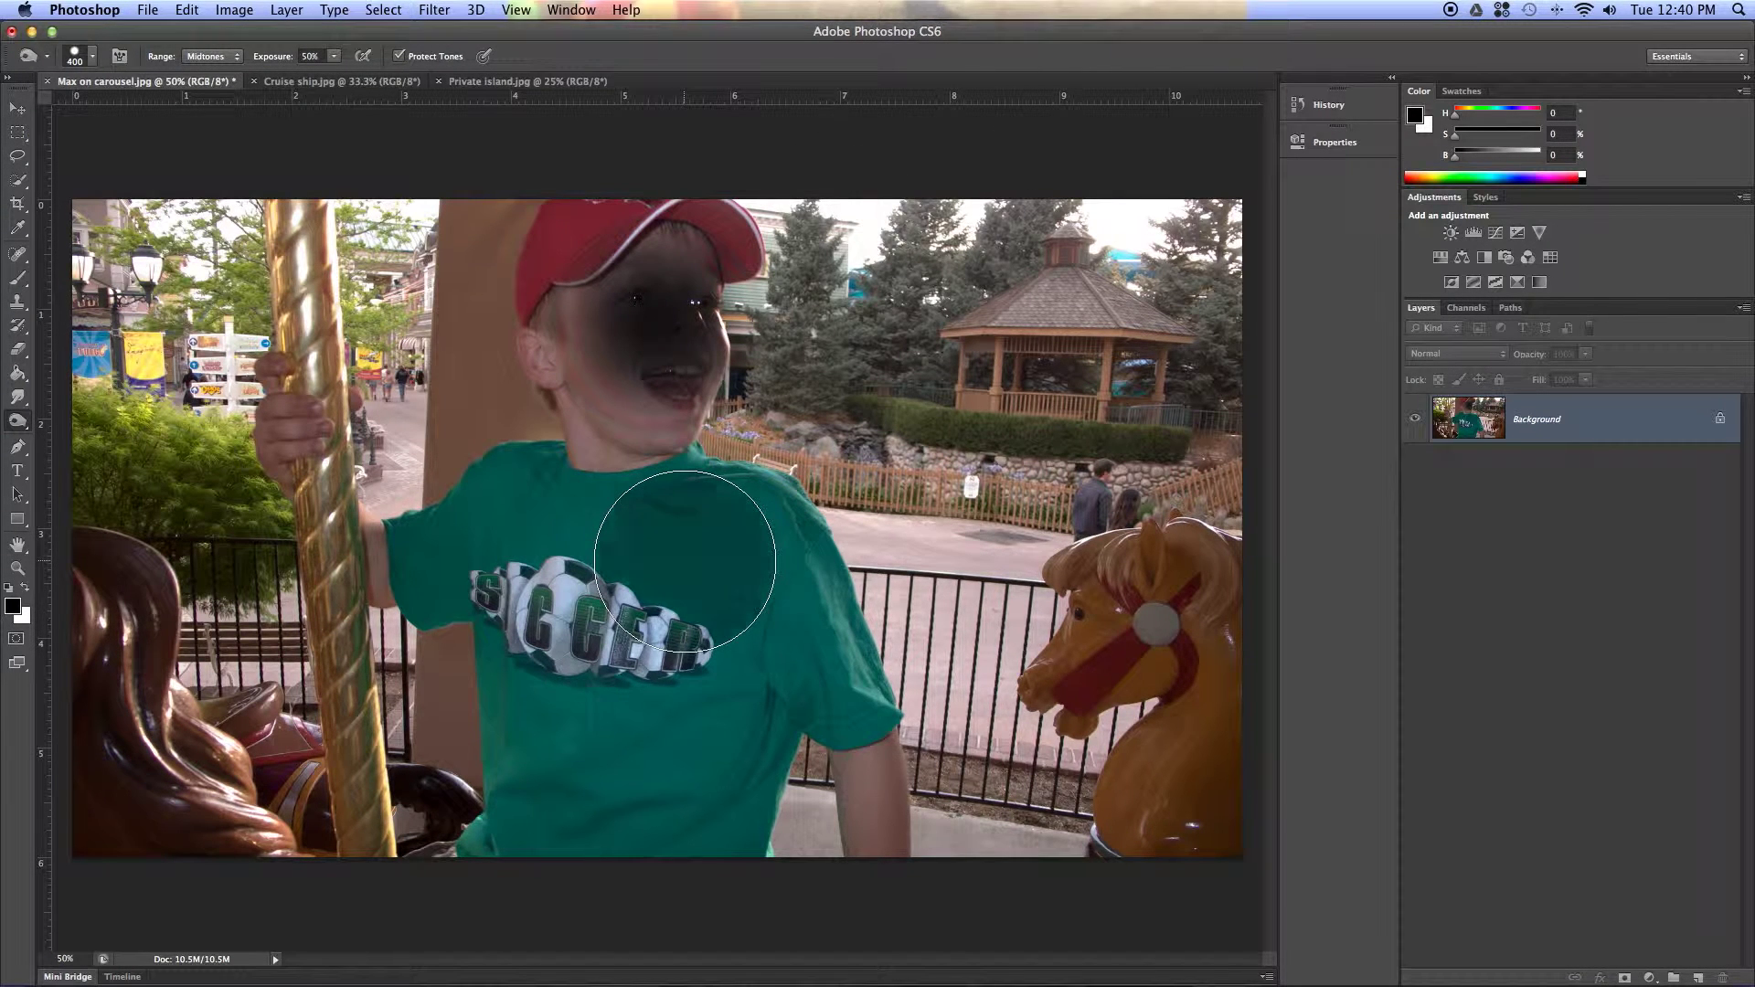
left_click(684, 562)
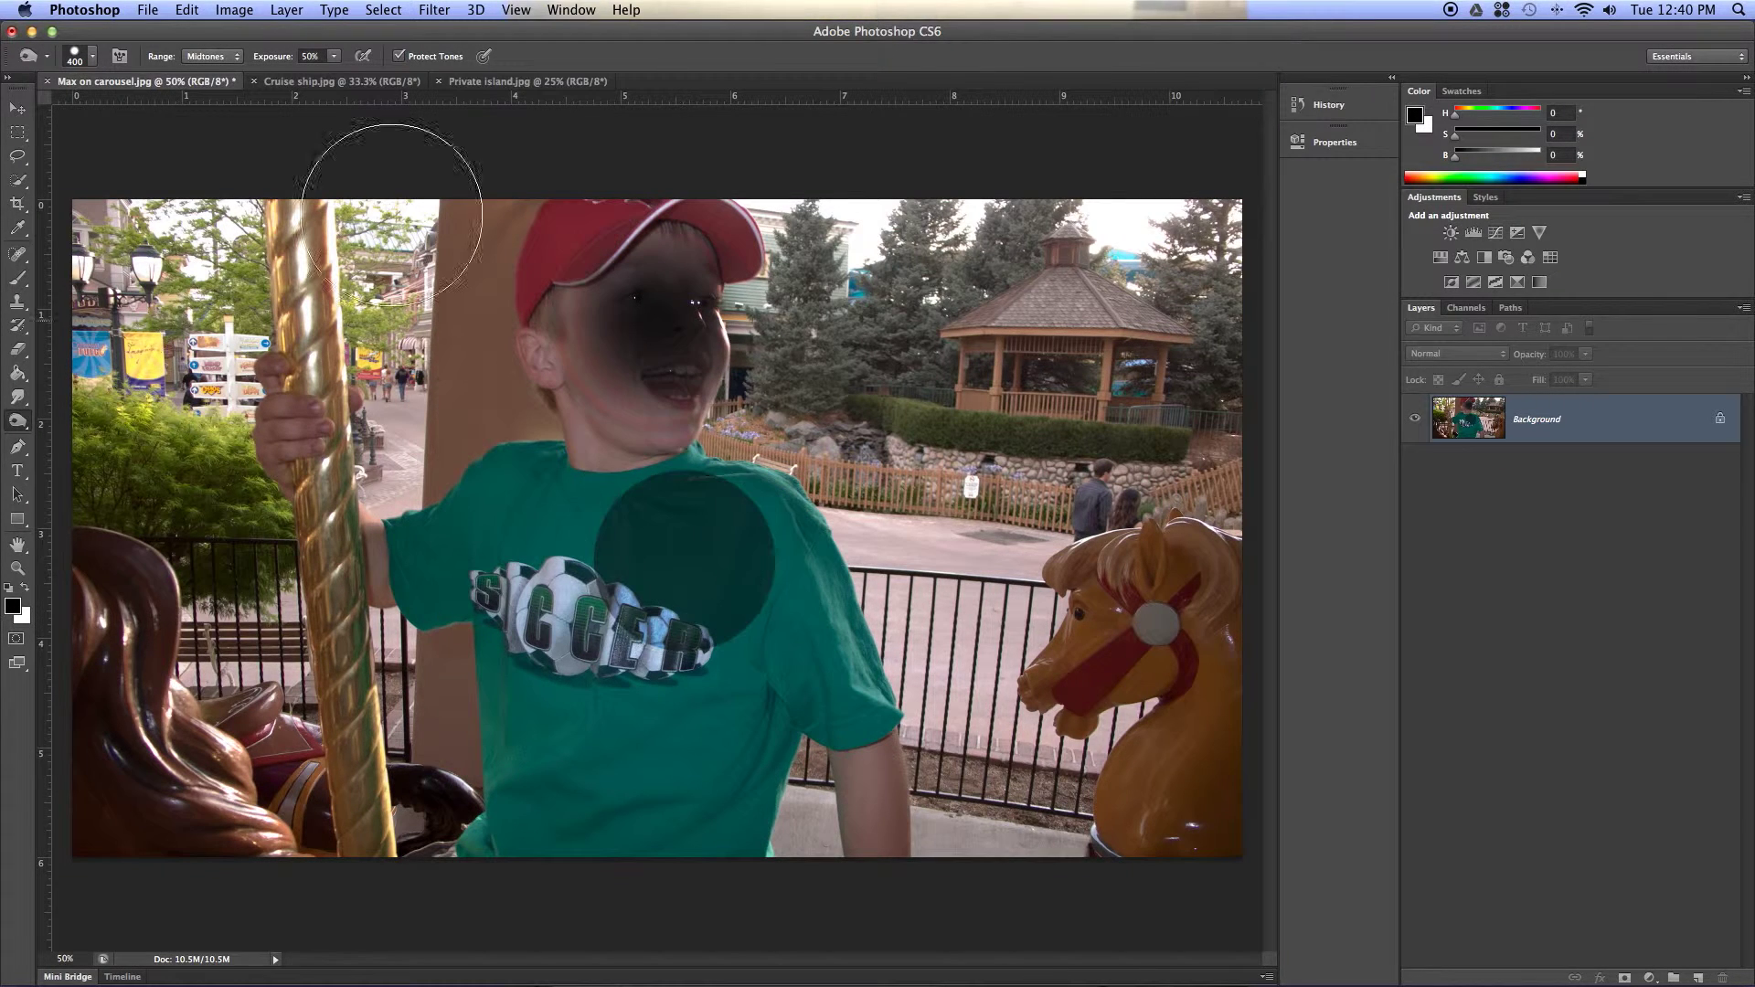
left_click(147, 9)
left_click(191, 274)
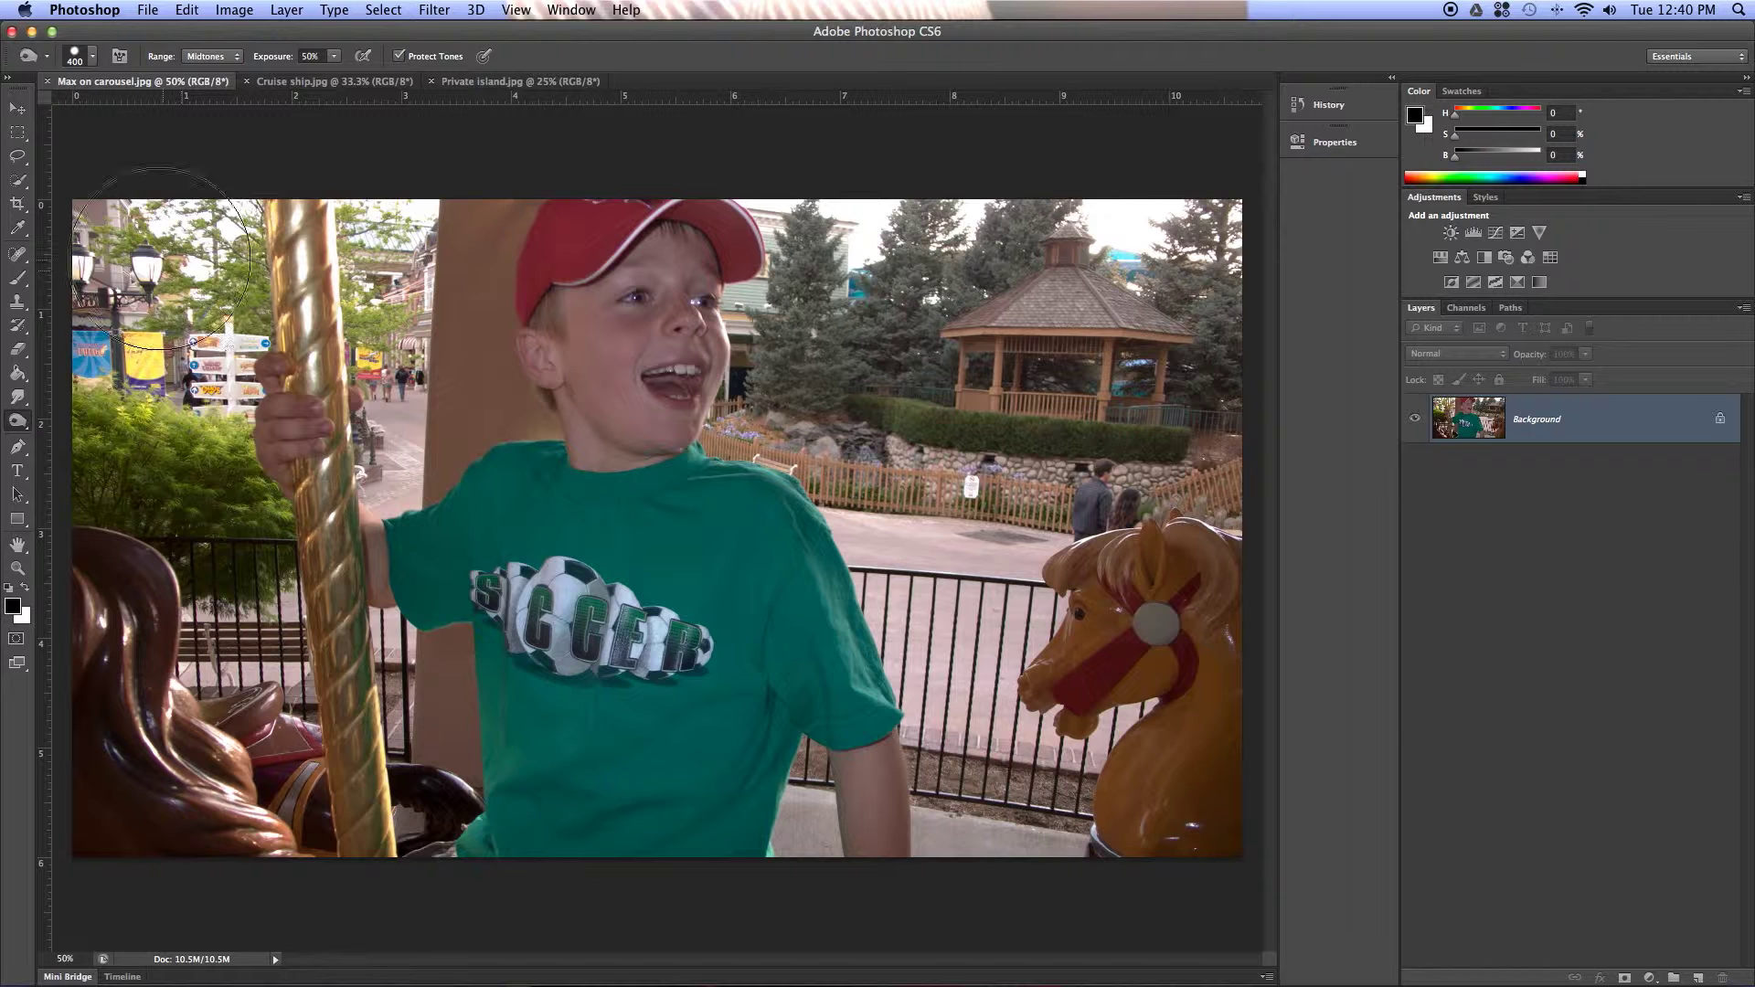
- Select the boy's cap, face and T-shirt with the Quick Selection tool, subtracting the brown pillar and stray background areas around him
left_click(20, 181)
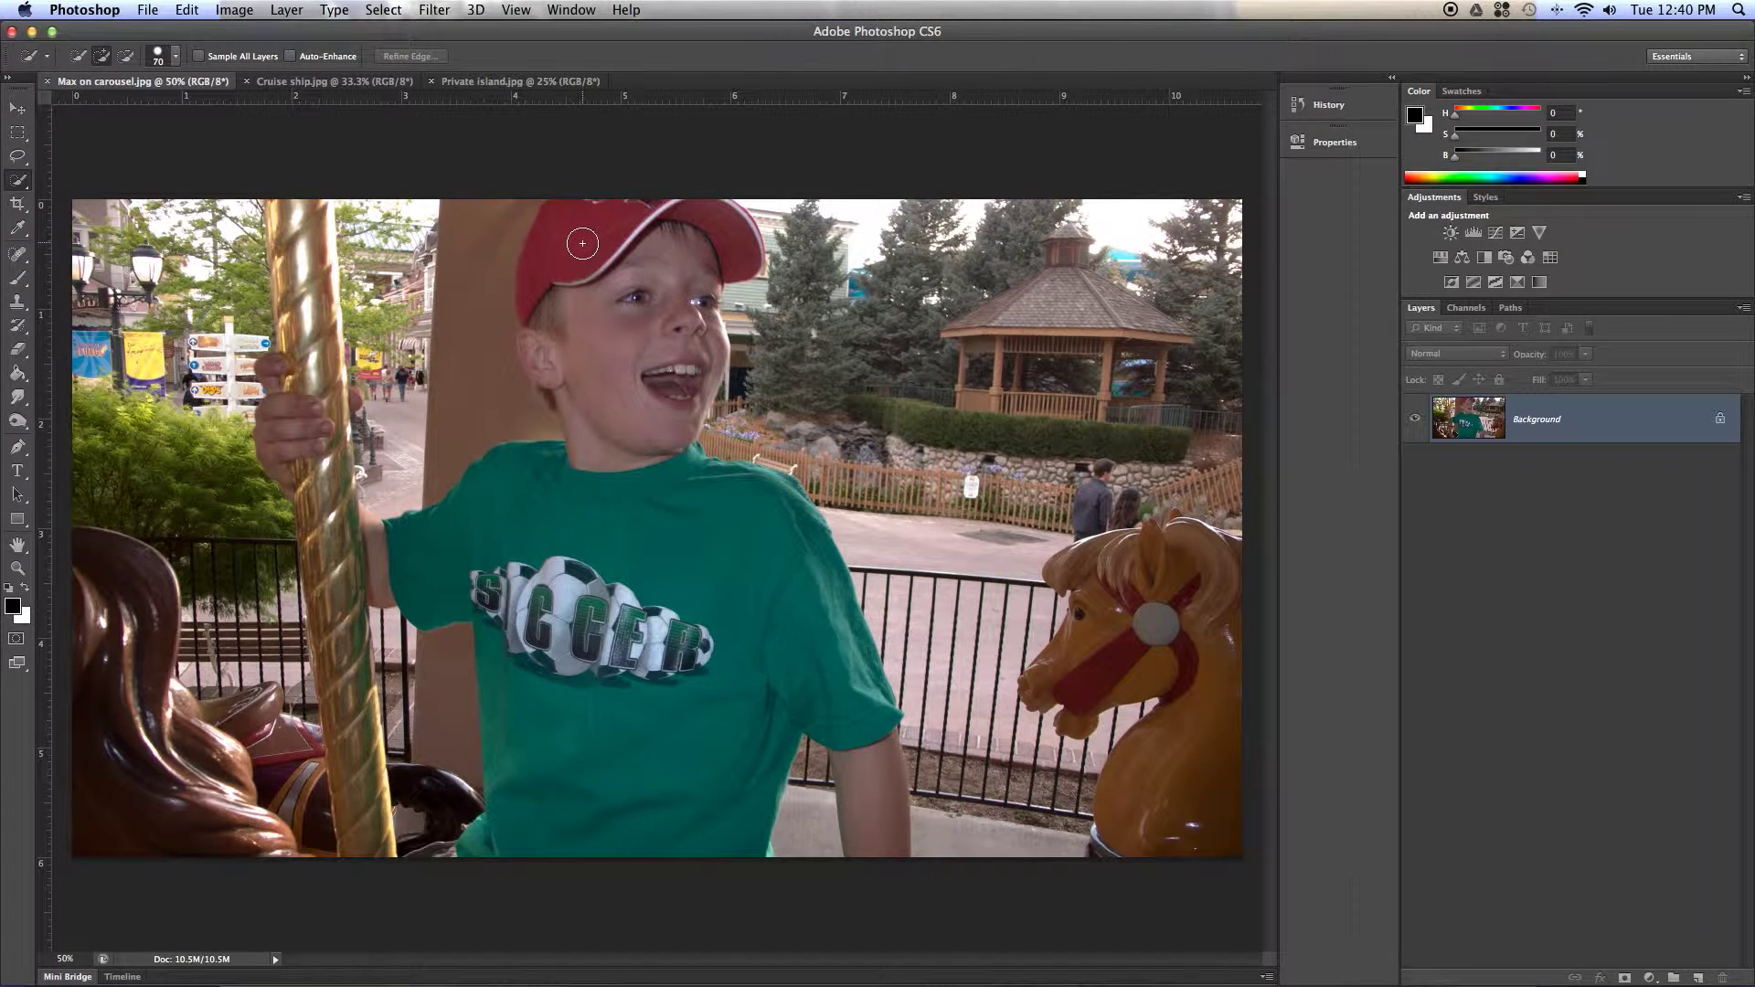
mouse_move(590, 240)
left_mouse_down()
mouse_move(638, 411)
mouse_move(666, 687)
left_mouse_up()
left_click_drag(691, 815, 677, 786)
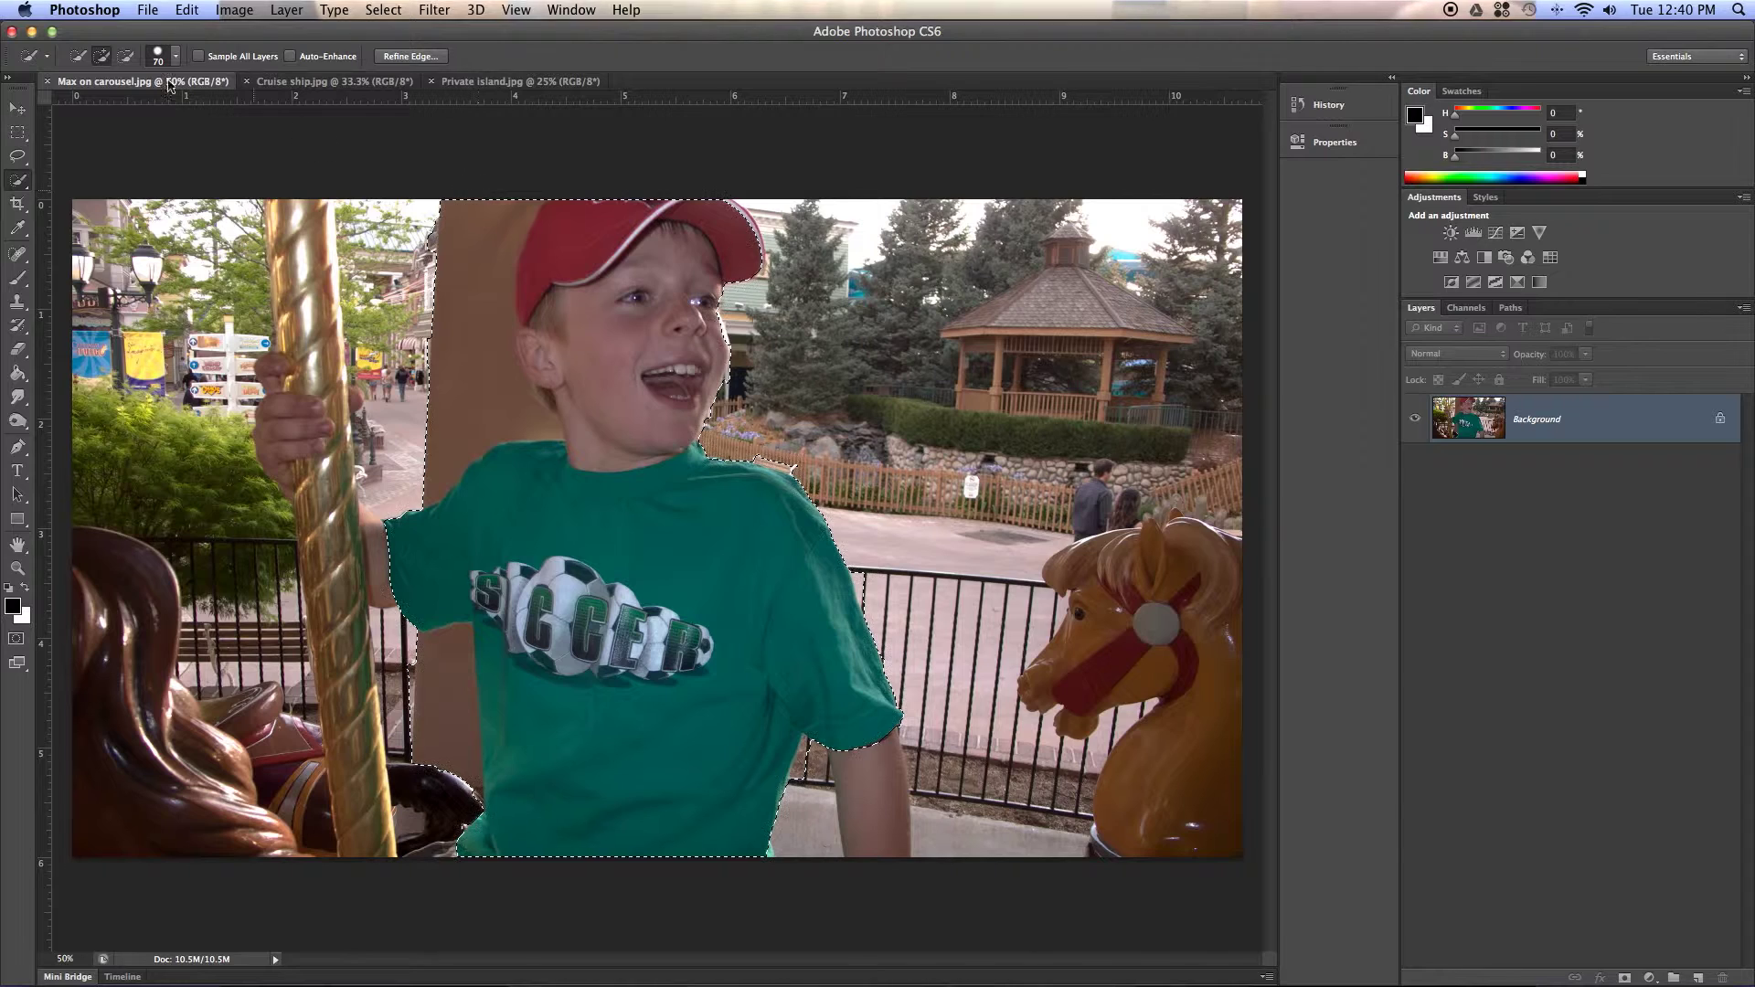
left_click(126, 56)
mouse_move(478, 331)
left_mouse_down()
mouse_move(481, 417)
mouse_move(500, 426)
mouse_move(522, 418)
mouse_move(485, 370)
left_mouse_up()
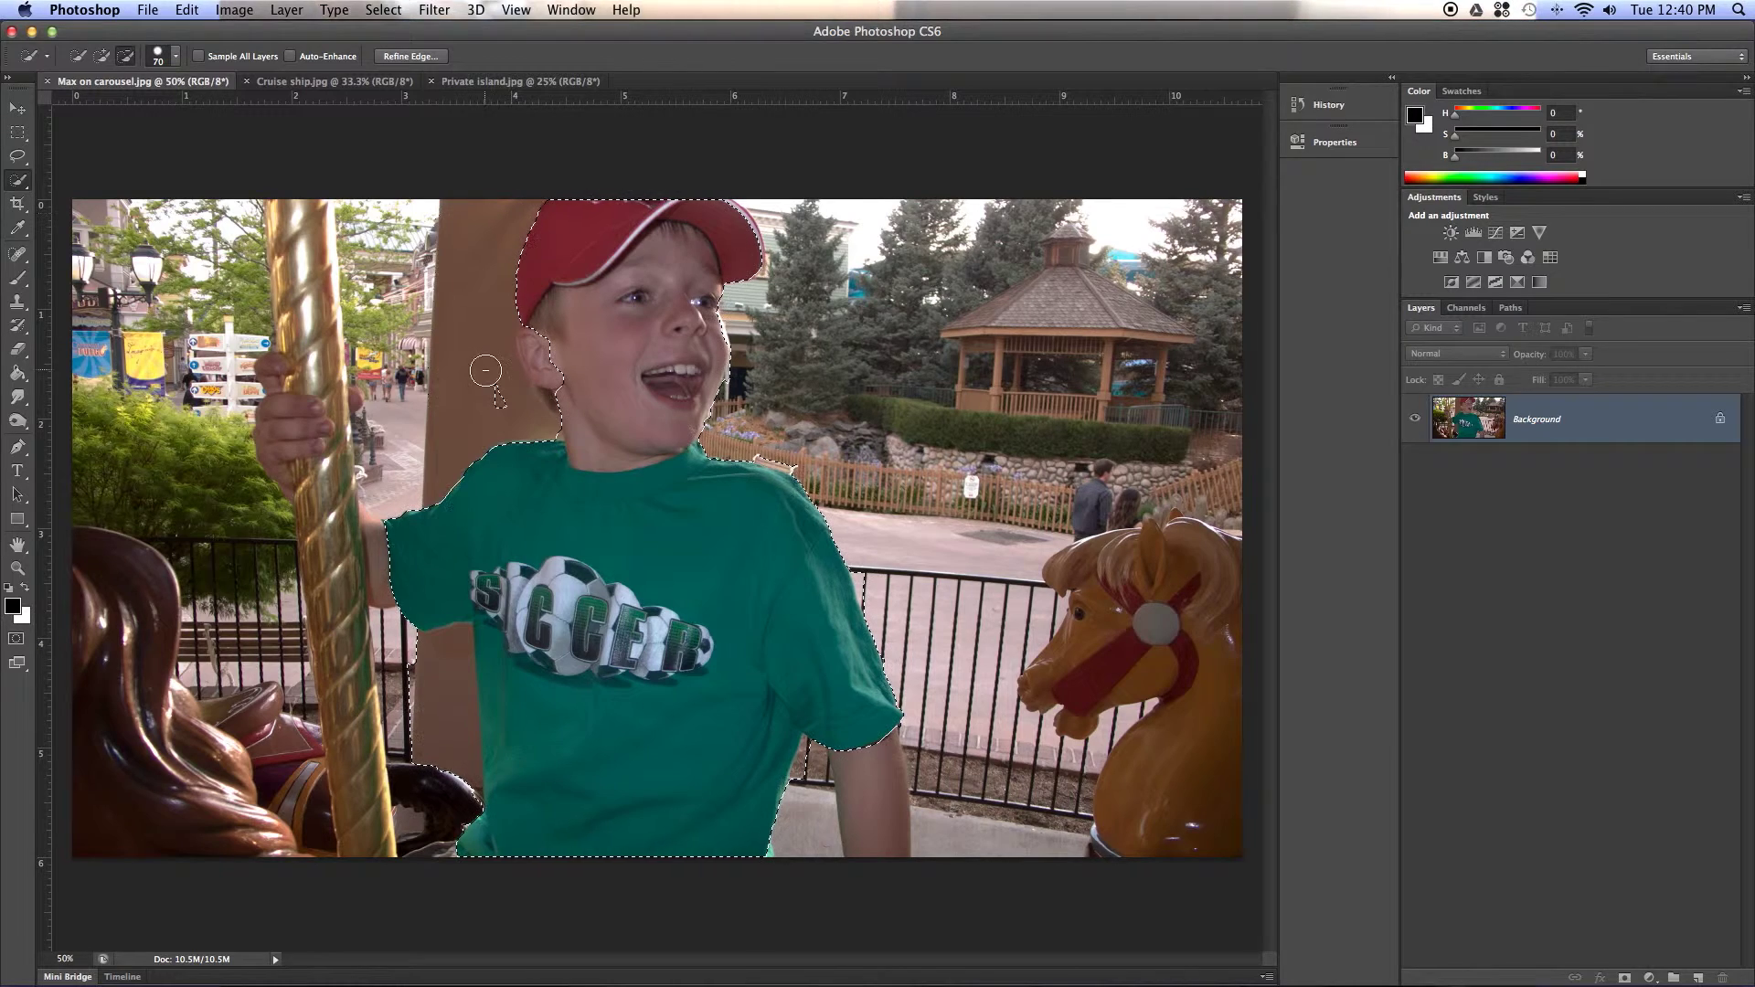
left_click_drag(449, 669, 449, 749)
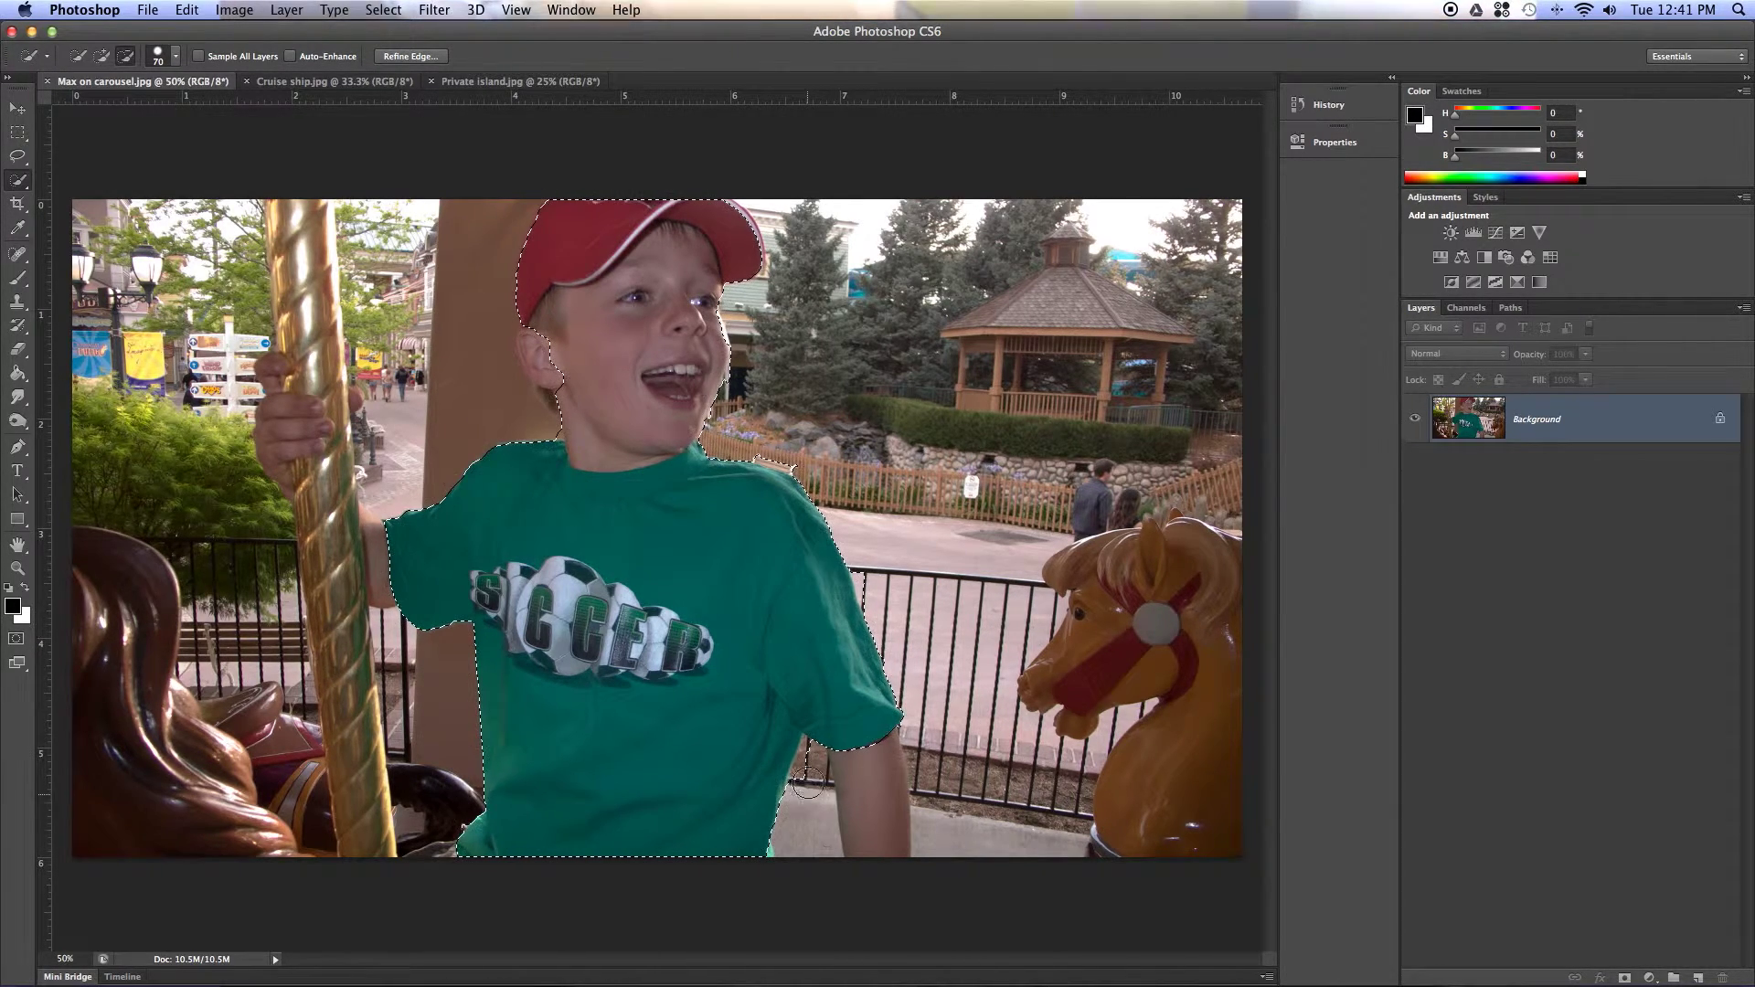
left_click(811, 756)
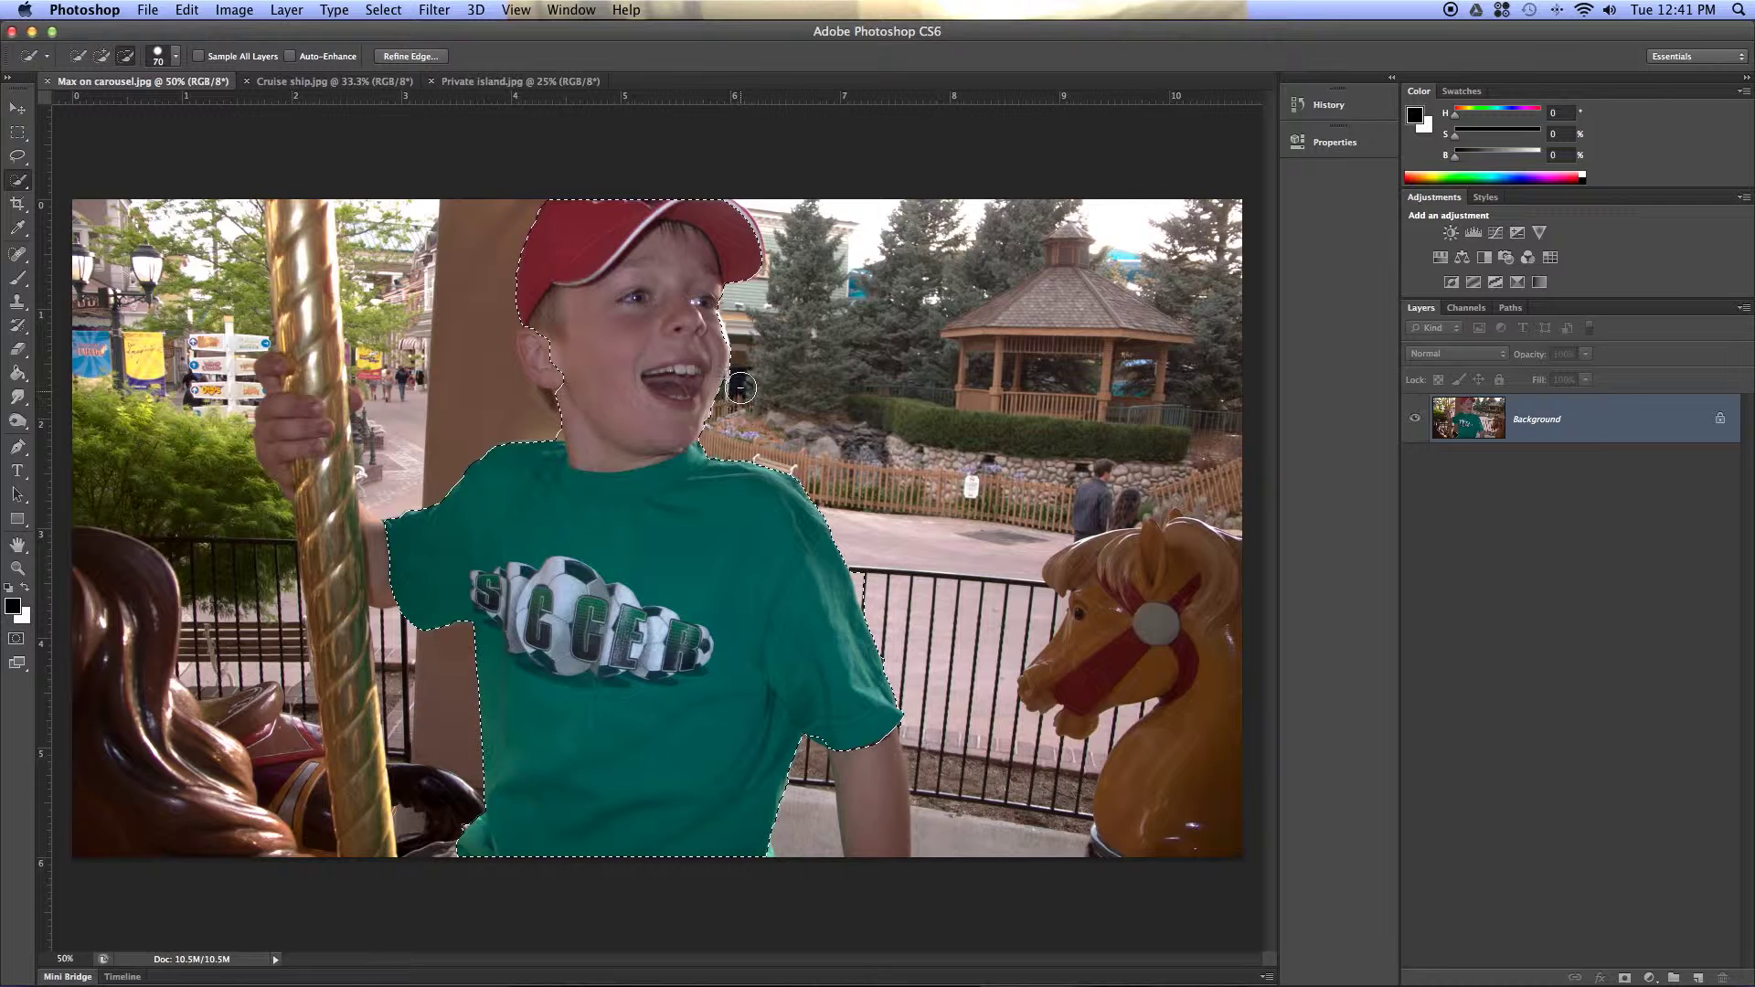
- Brighten the selected T-shirt with the Dodge tool at 100% exposure on the Midtones range, and clear the selection
left_click(16, 420)
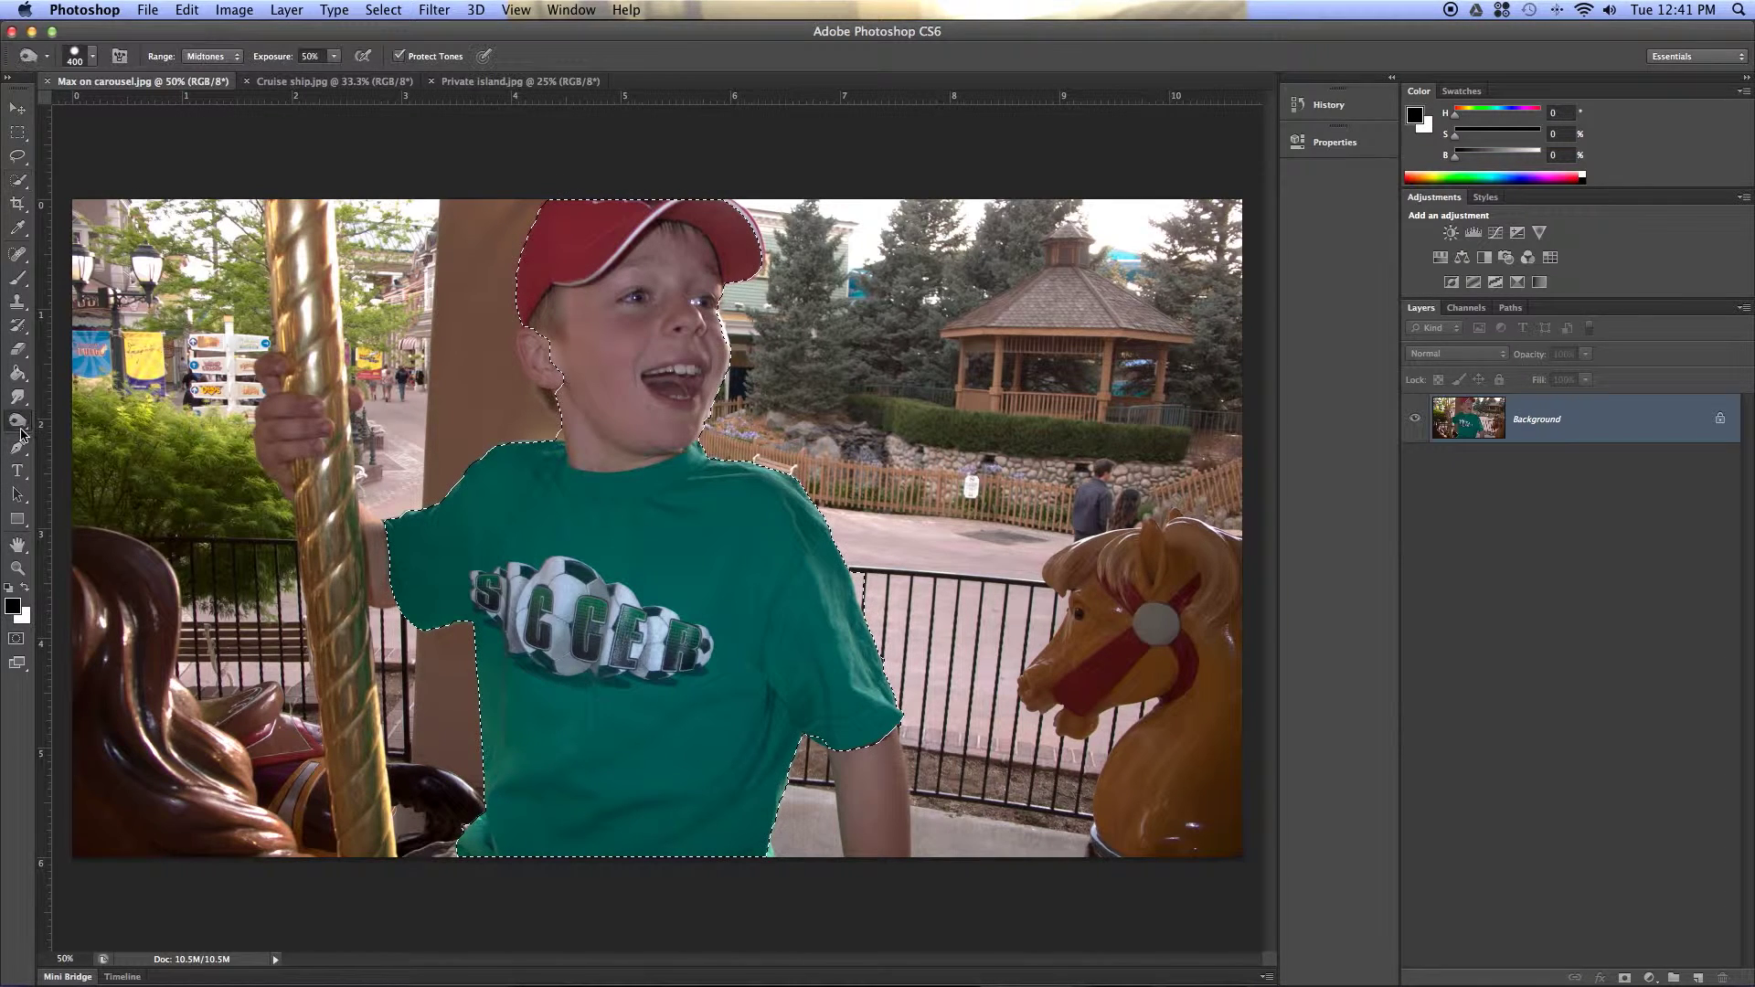
left_click(117, 417)
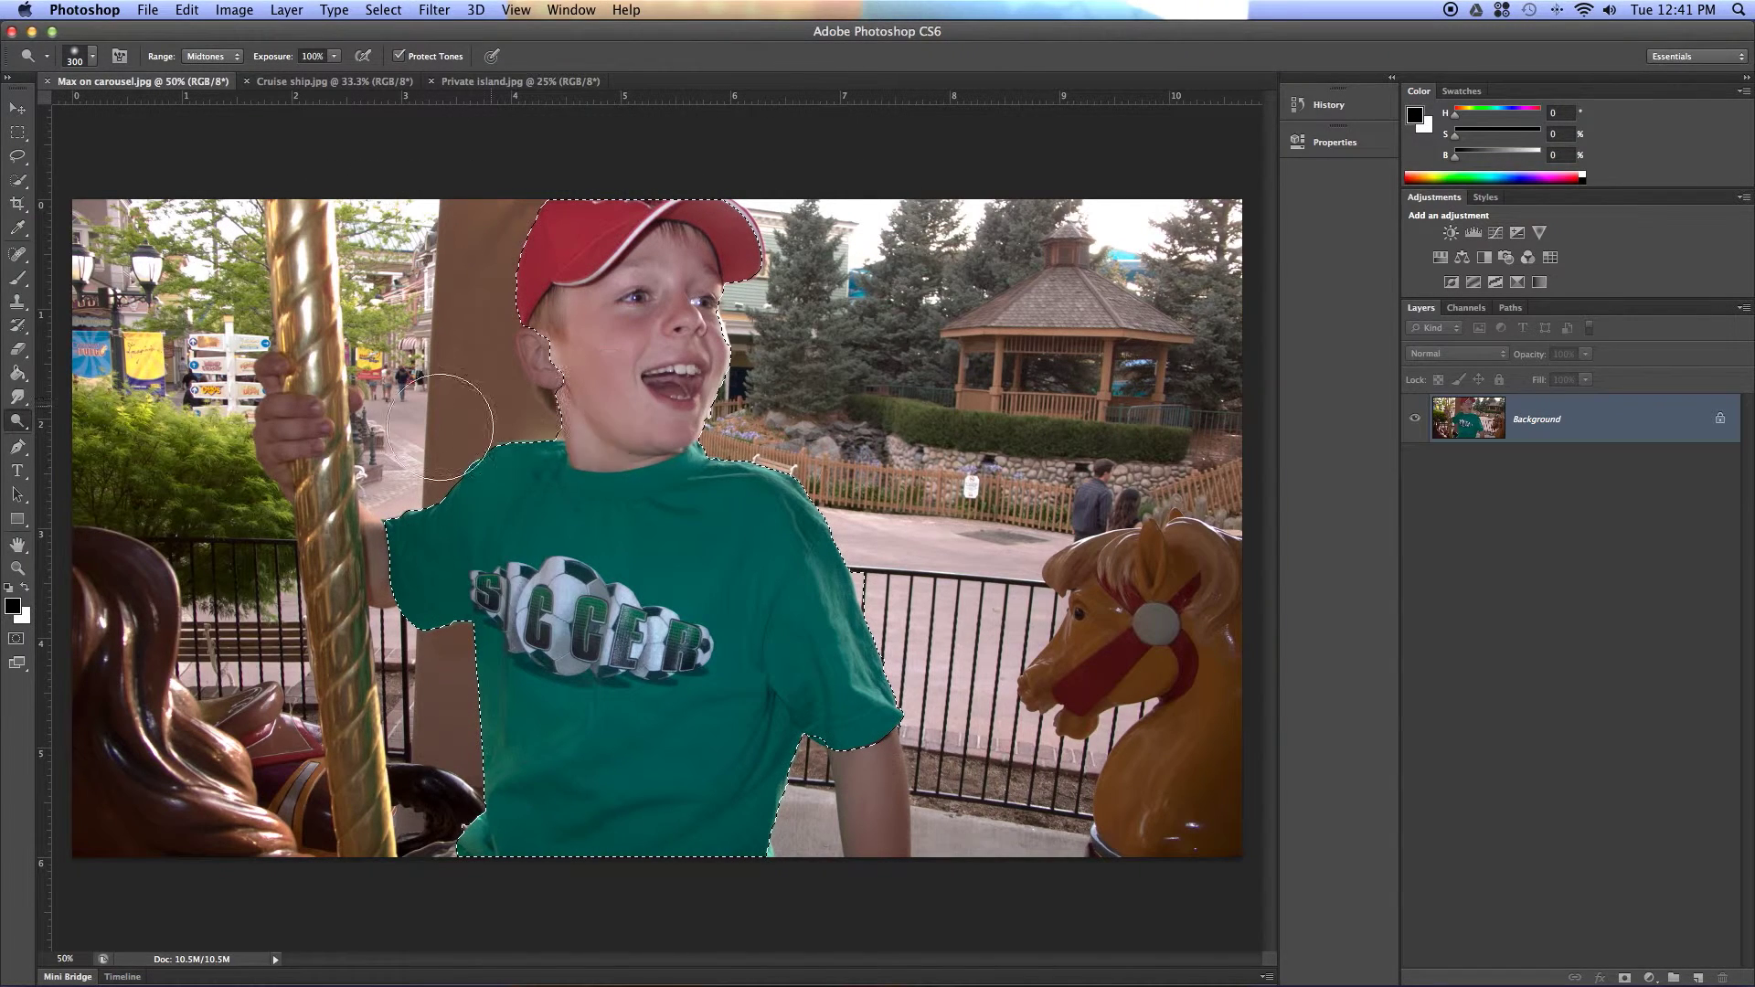
left_click_drag(495, 545, 567, 545)
mouse_move(727, 531)
left_mouse_down()
mouse_move(420, 549)
mouse_move(792, 615)
mouse_move(640, 677)
mouse_move(961, 766)
mouse_move(529, 772)
mouse_move(886, 893)
mouse_move(497, 831)
mouse_move(827, 834)
mouse_move(622, 805)
mouse_move(868, 750)
mouse_move(501, 707)
left_mouse_up()
left_click_drag(900, 750, 499, 651)
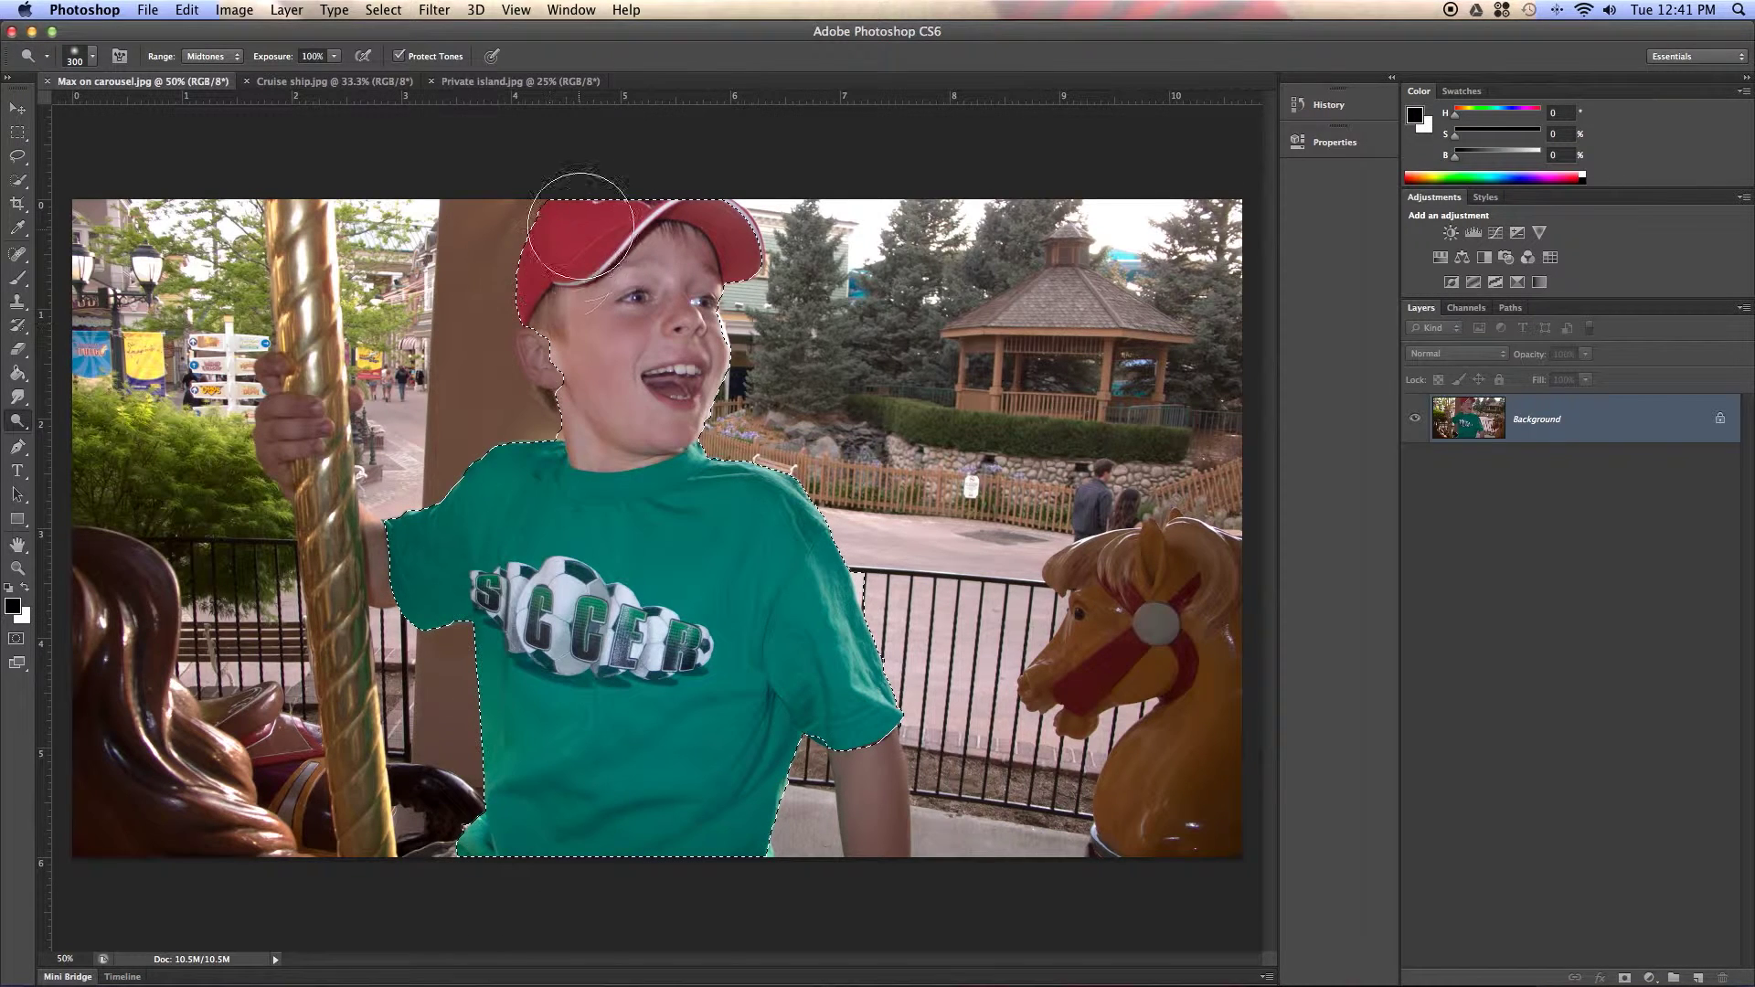
left_click(658, 458)
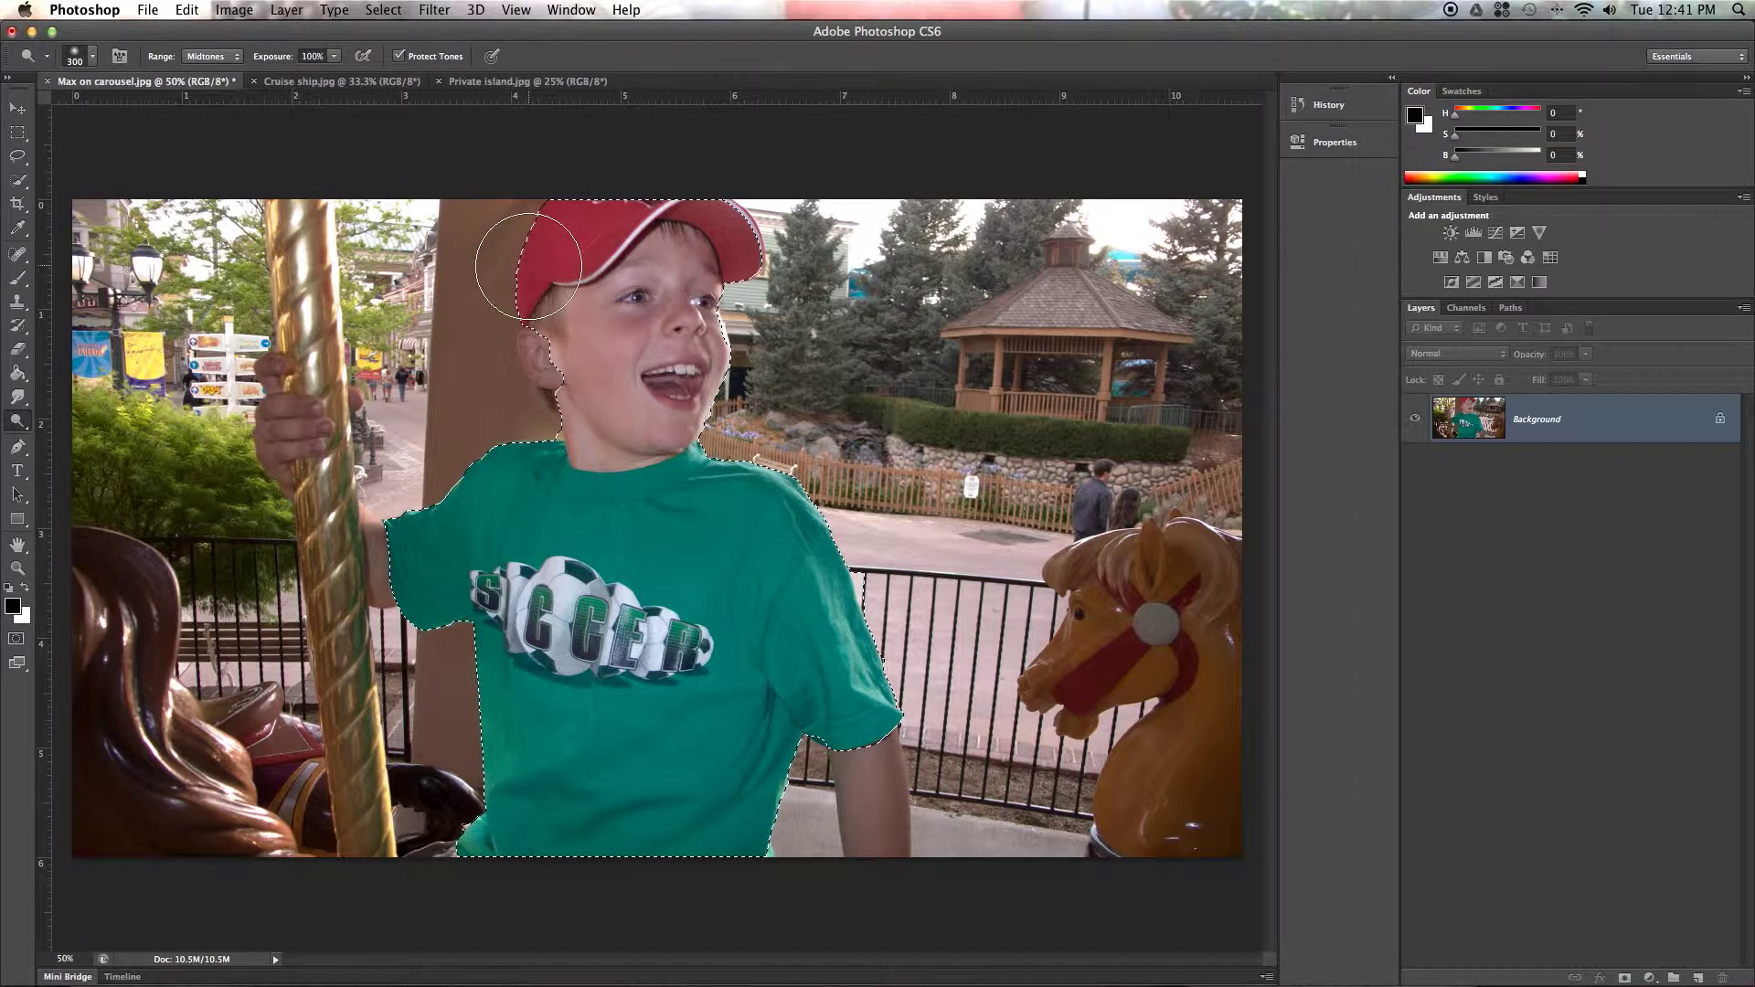
key("super+d")
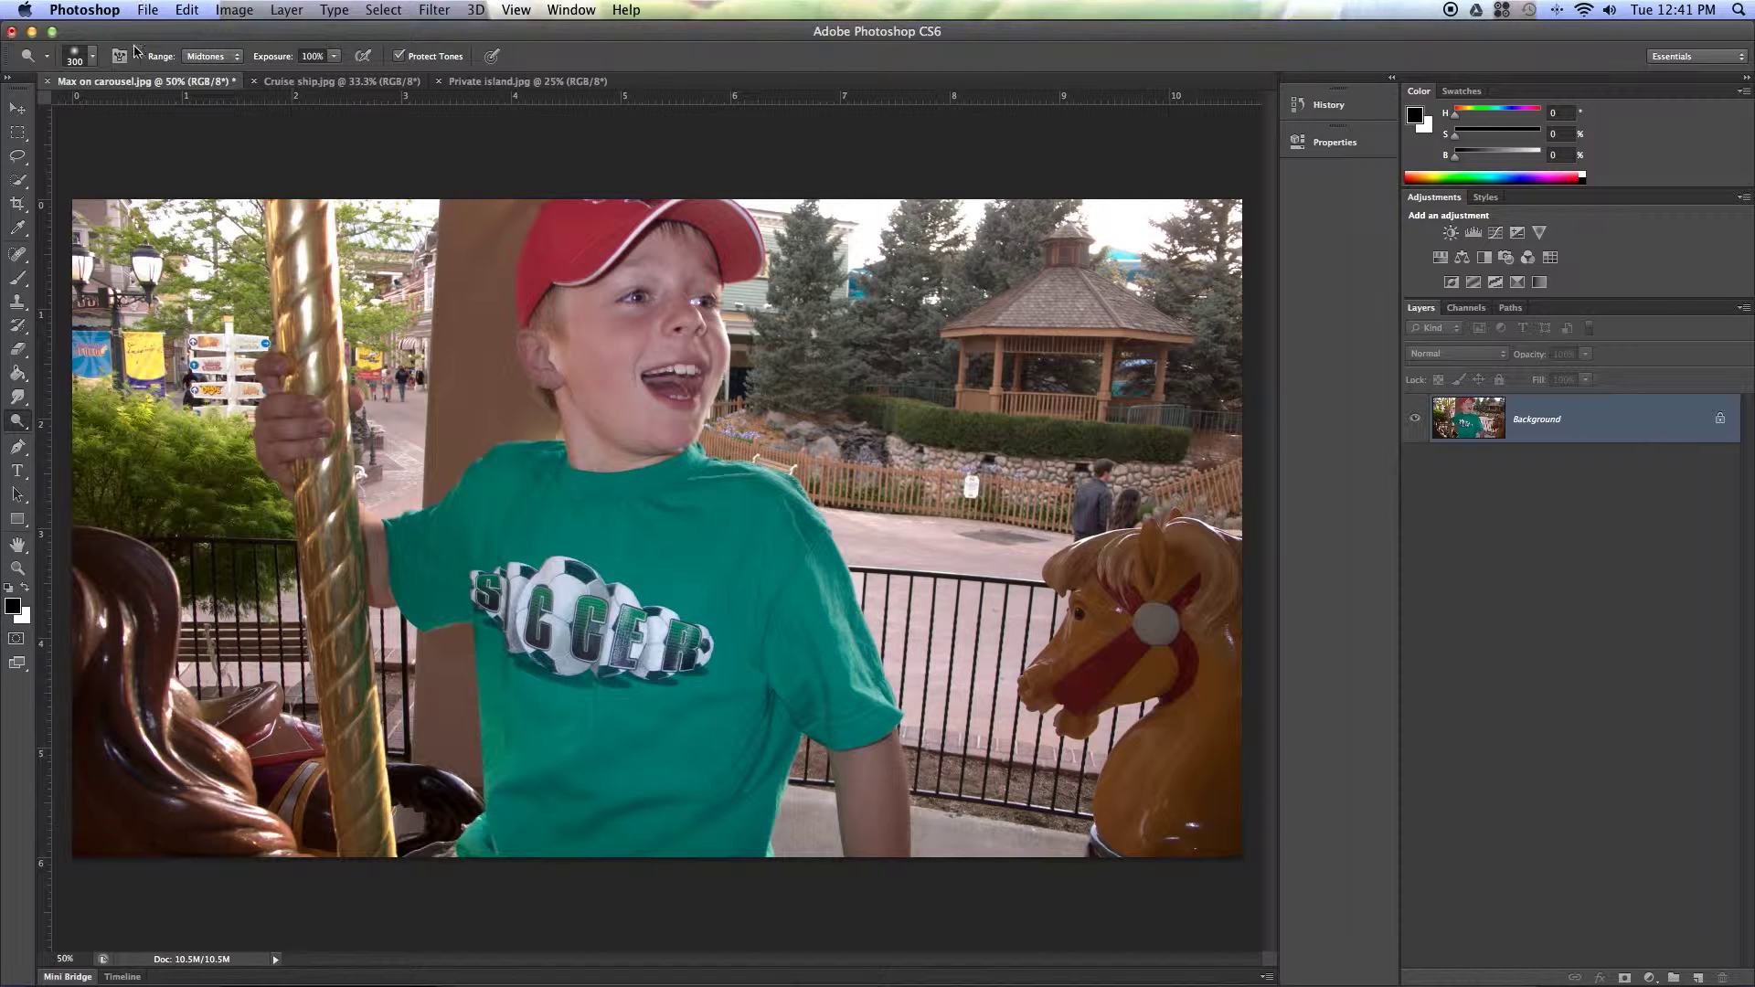
- Open the Cruise ship.jpg document and select all the water below the pier with the Quick Selection tool
left_click(300, 85)
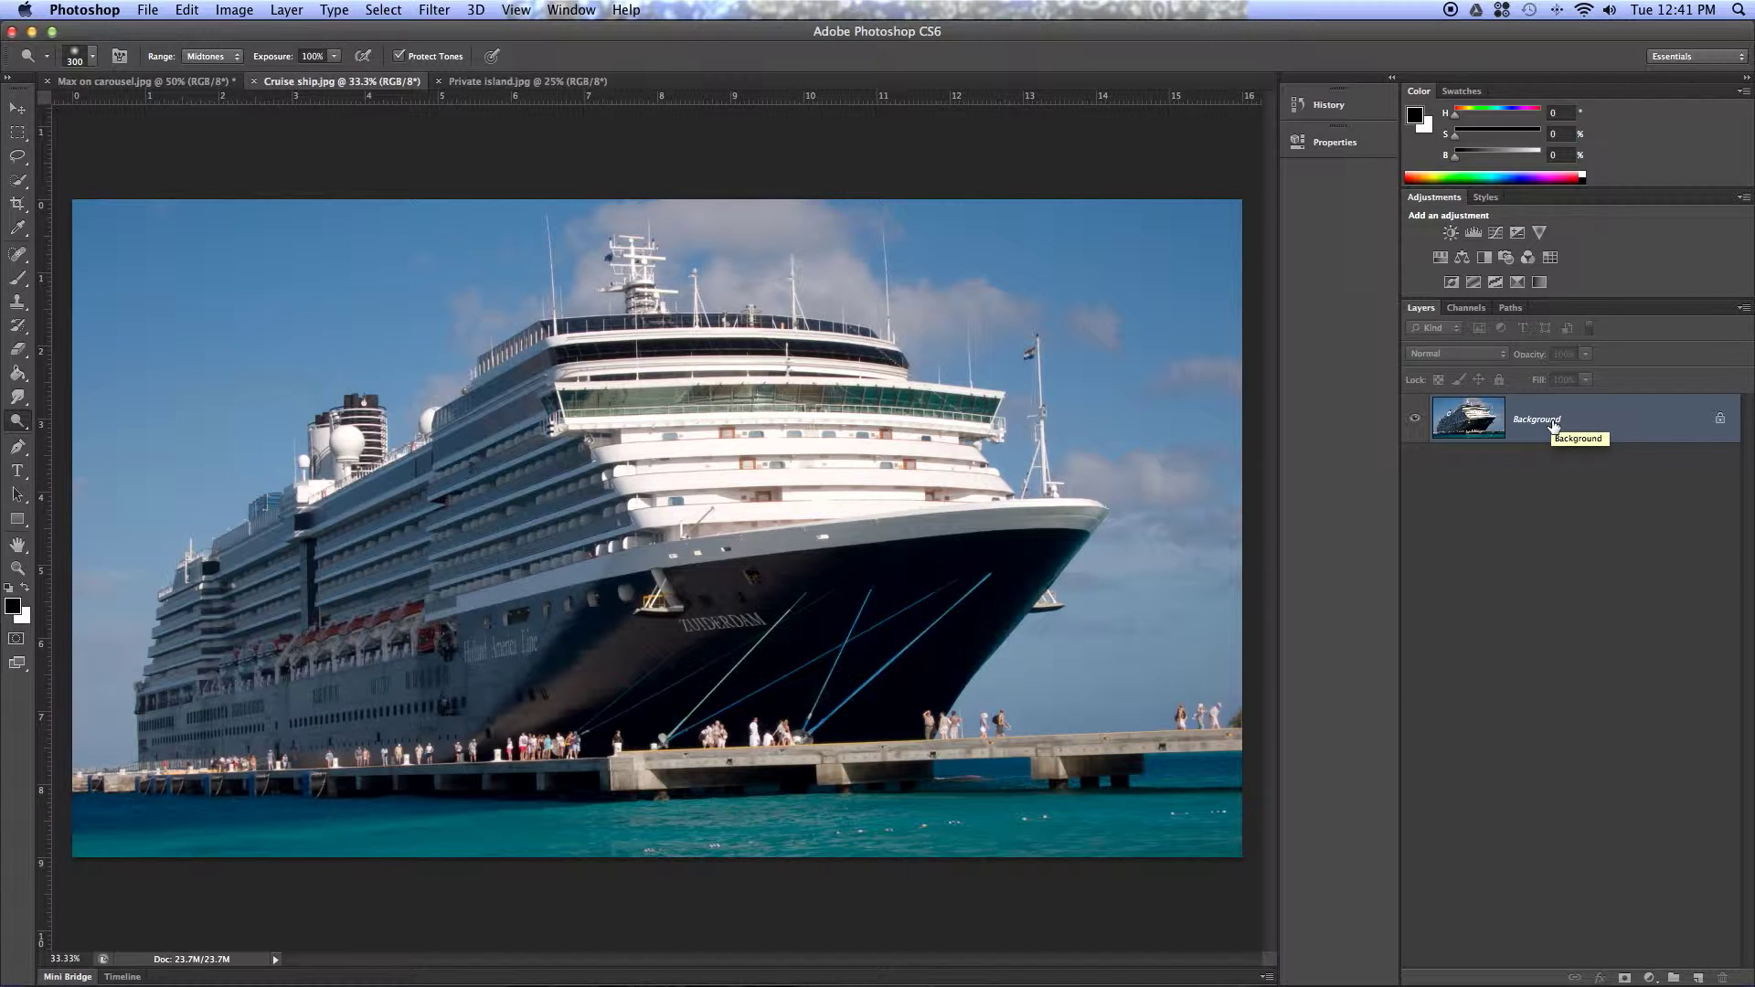
left_click(18, 180)
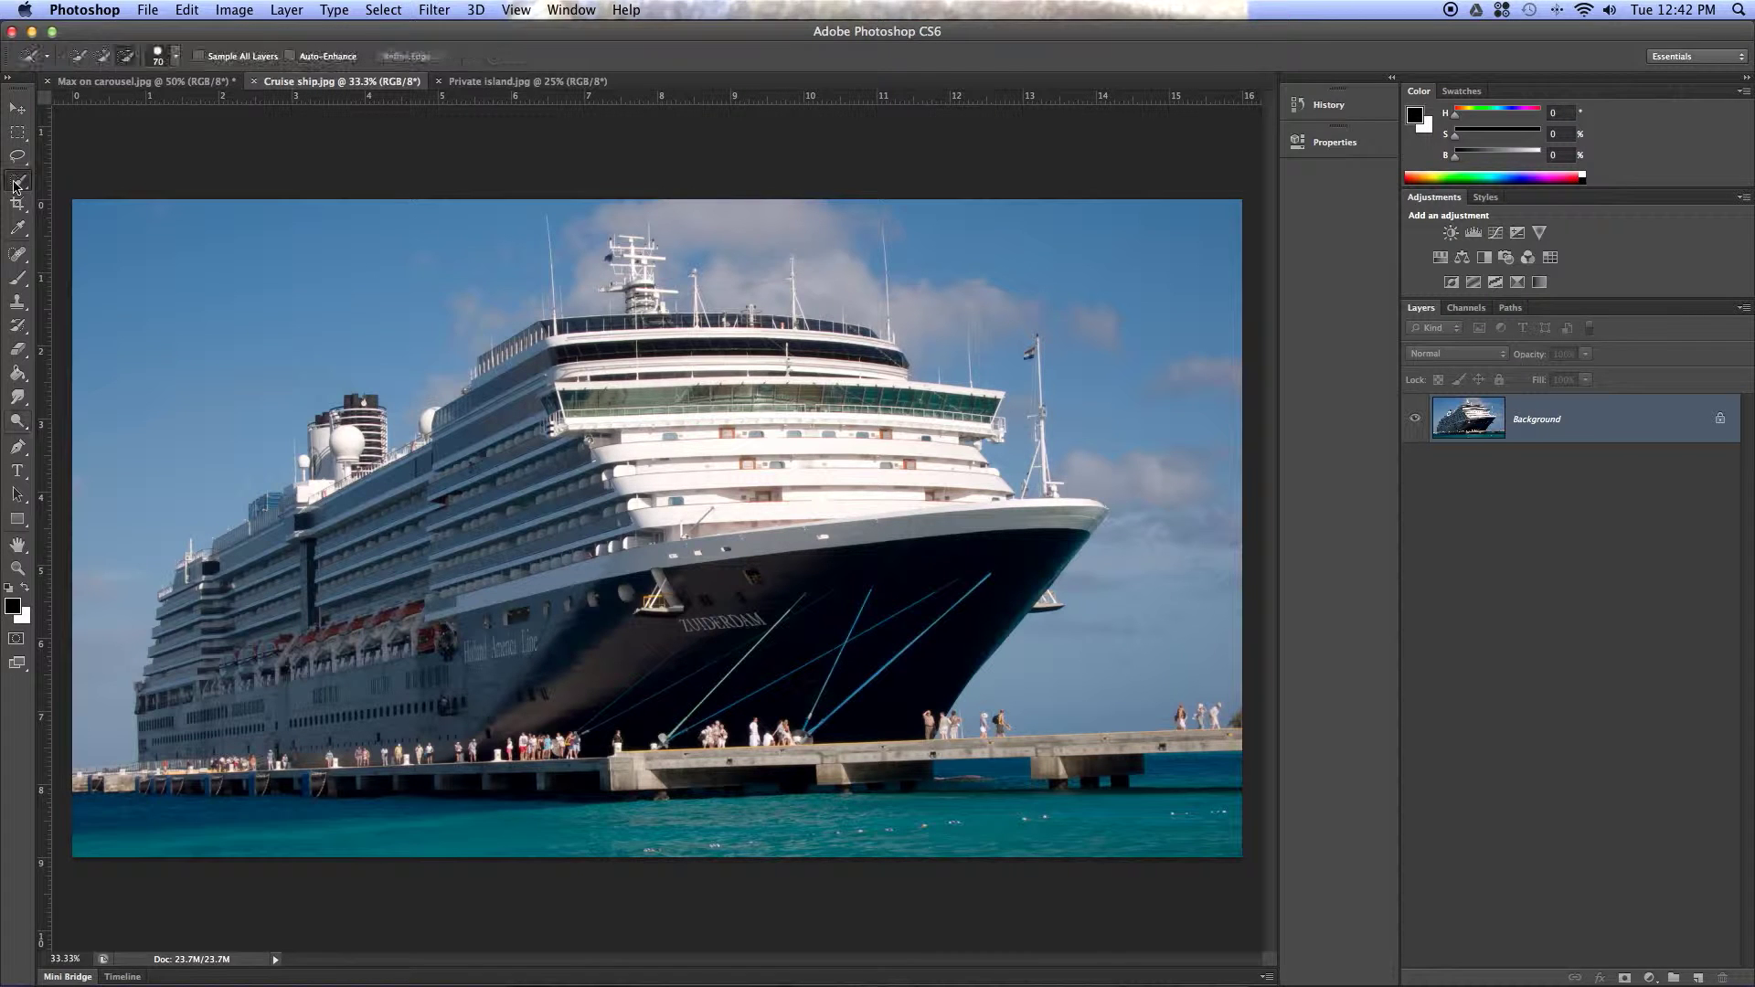
left_click(102, 56)
mouse_move(100, 983)
mouse_move(101, 831)
left_mouse_down()
mouse_move(744, 850)
mouse_move(823, 836)
left_mouse_up()
left_click_drag(1098, 816, 1161, 803)
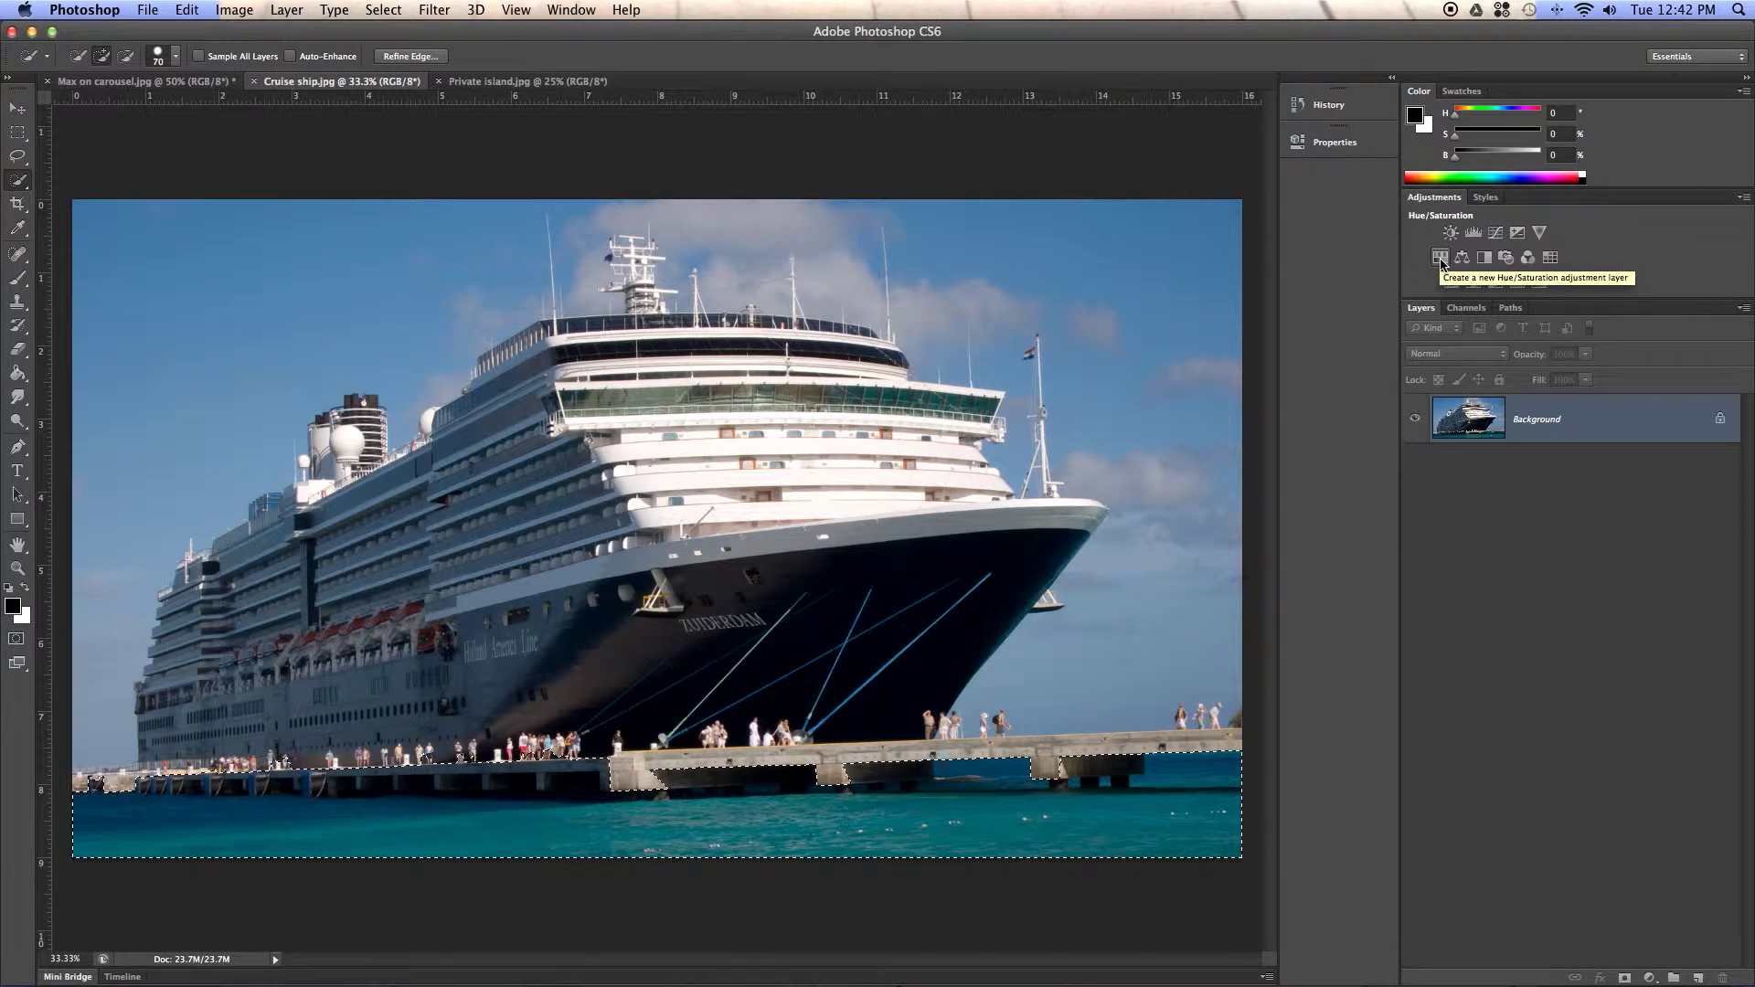
- Add a Hue/Saturation adjustment layer for the selected water and set its Hue to -97
left_click(1441, 259)
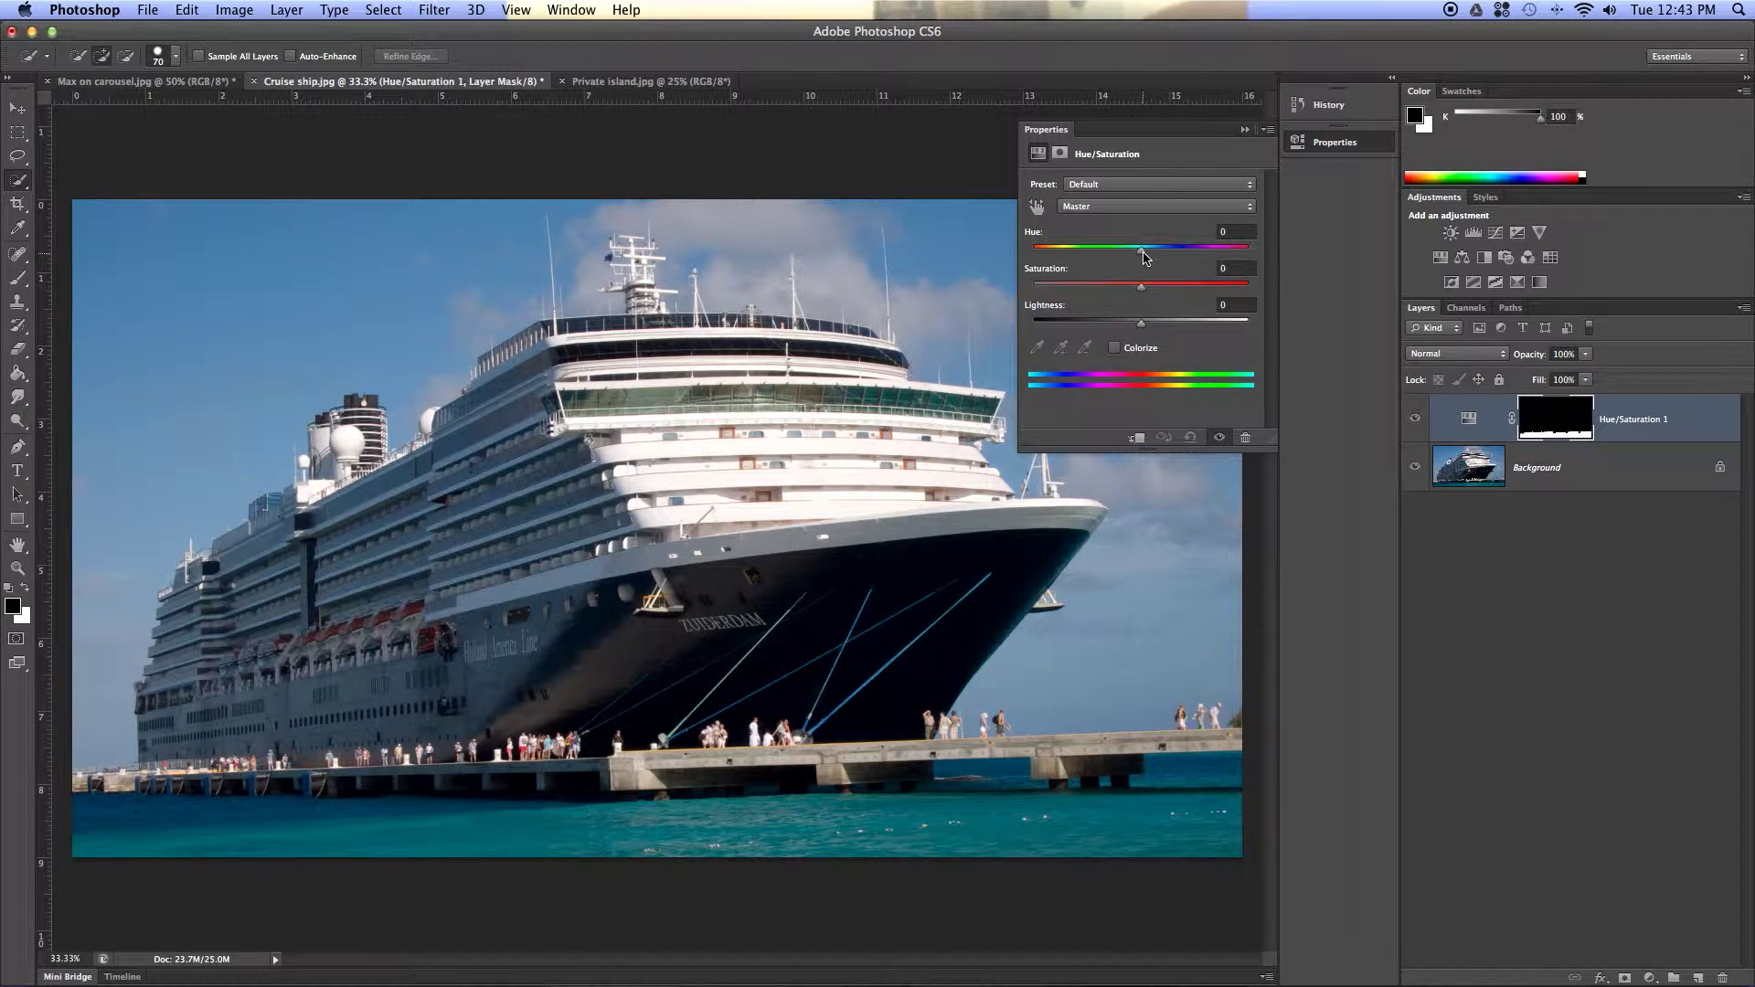
left_click_drag(1144, 257, 1069, 260)
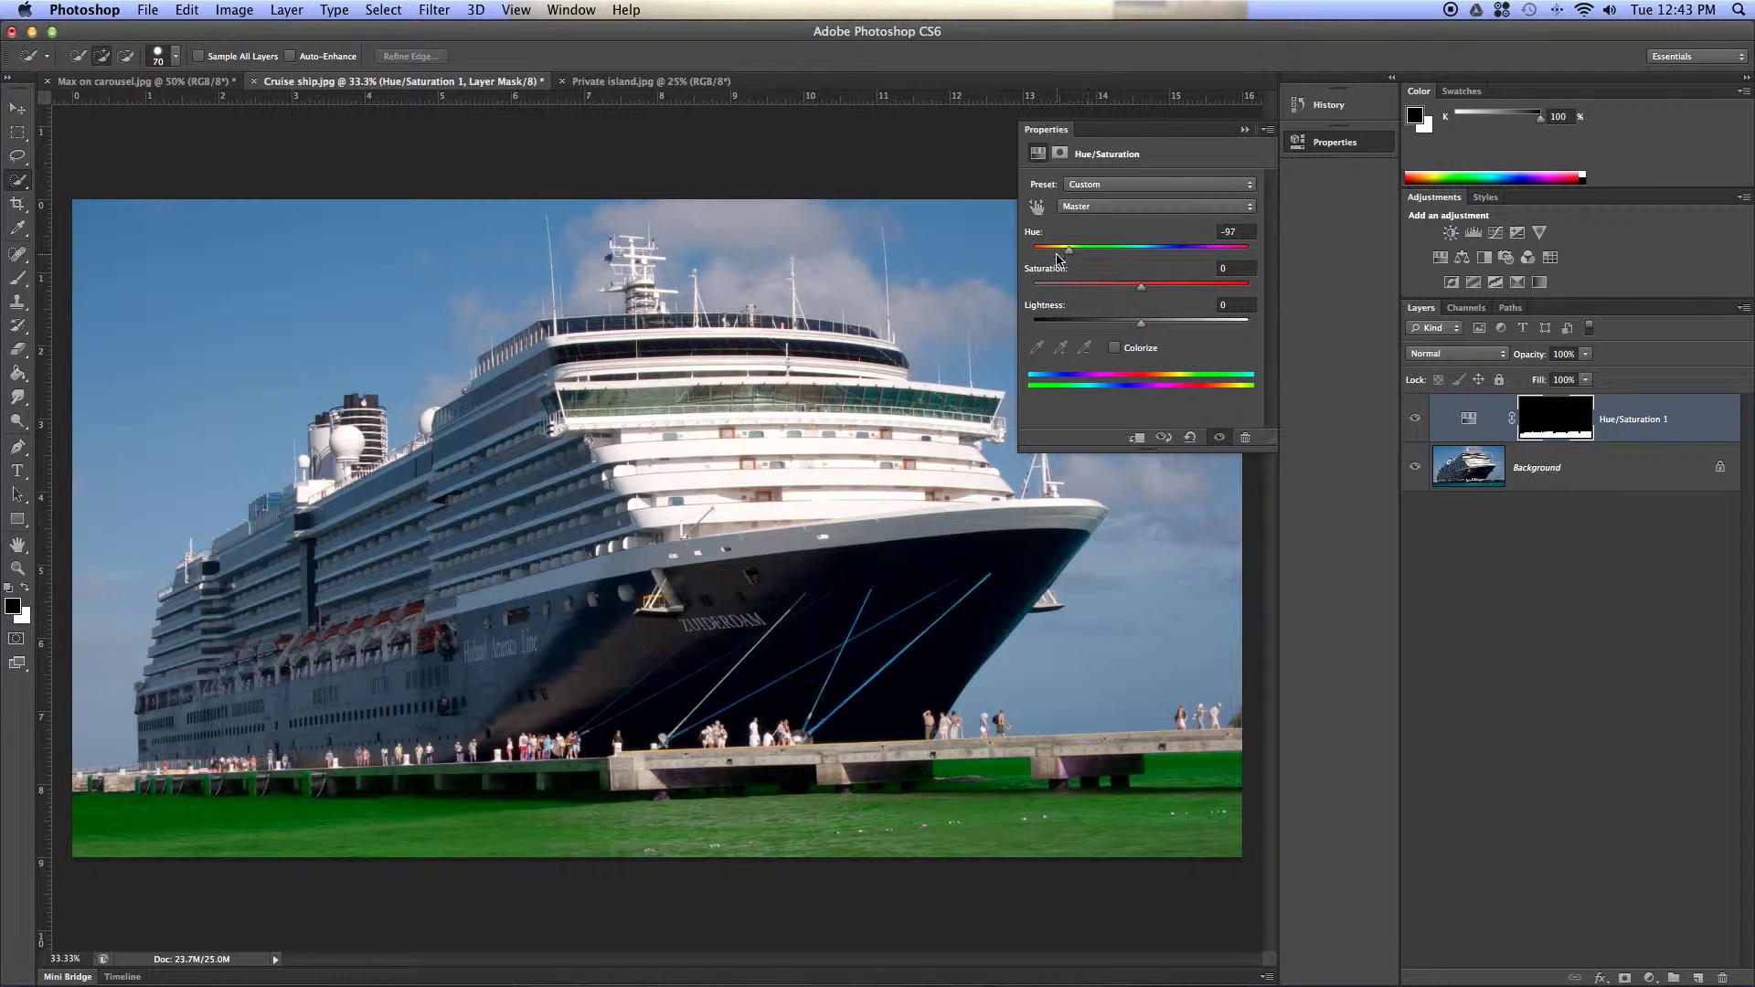
- Try a Hue of -143 and a Saturation of -100 on the water adjustment, returning each value to 0
left_click_drag(1070, 252, 1146, 254)
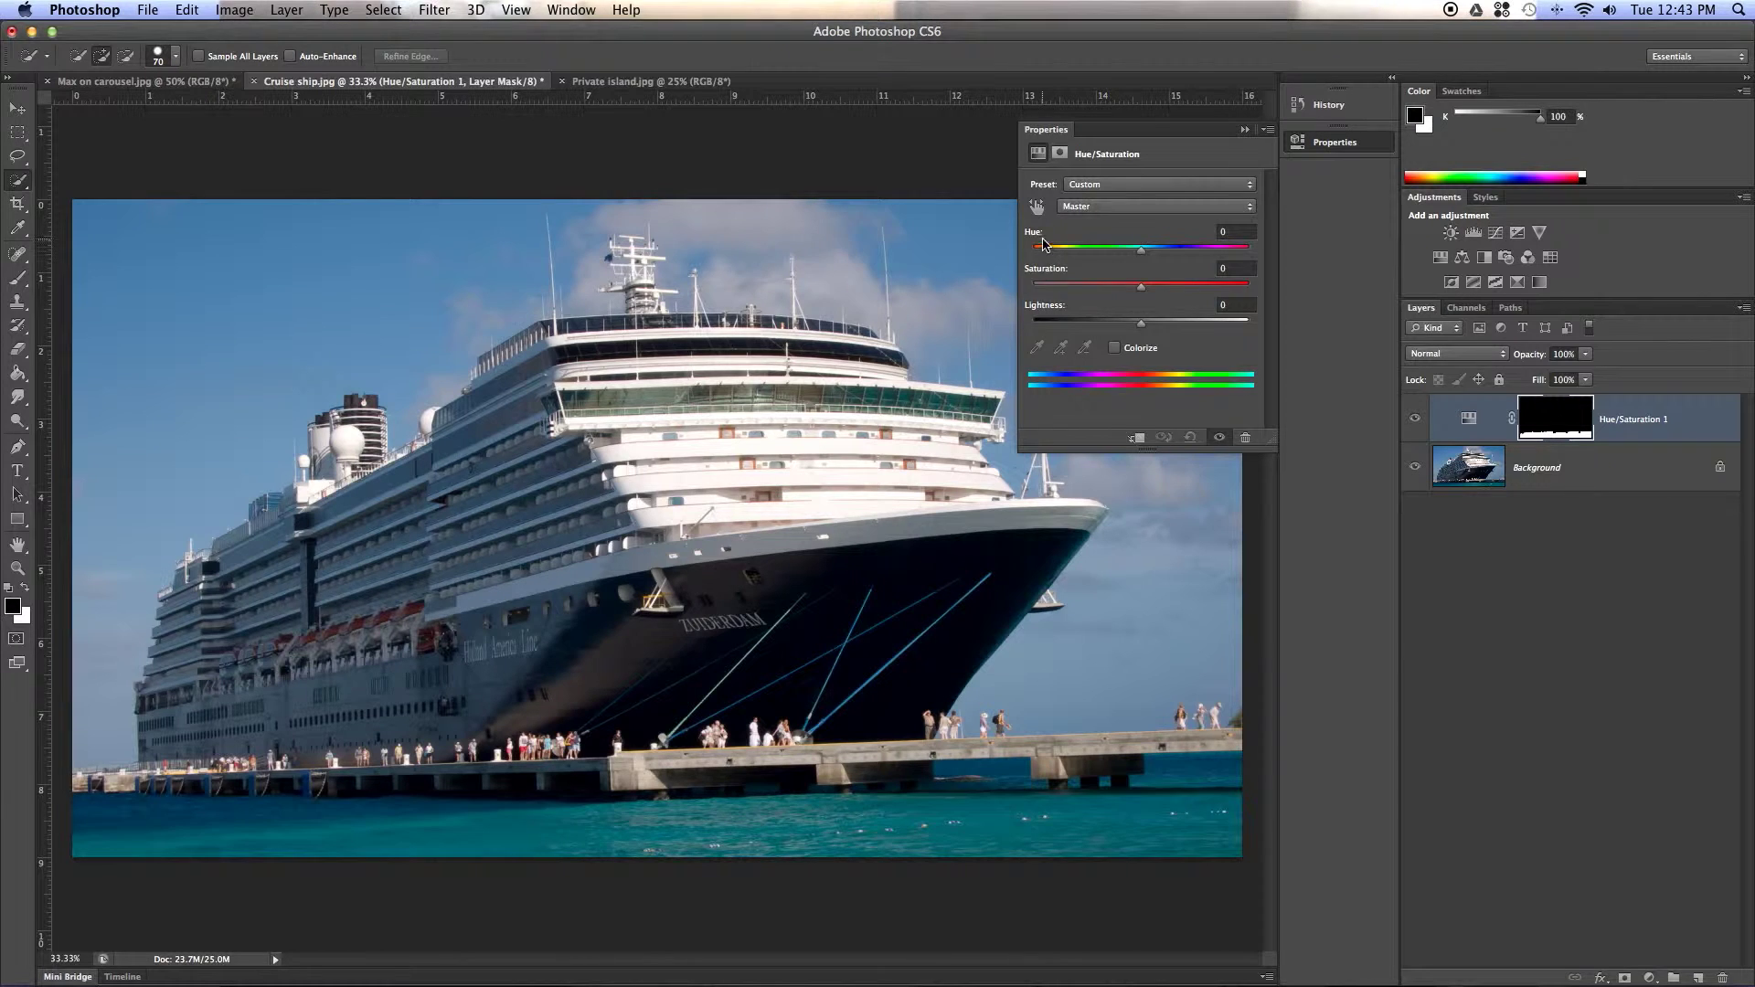
left_click_drag(1141, 254, 1045, 254)
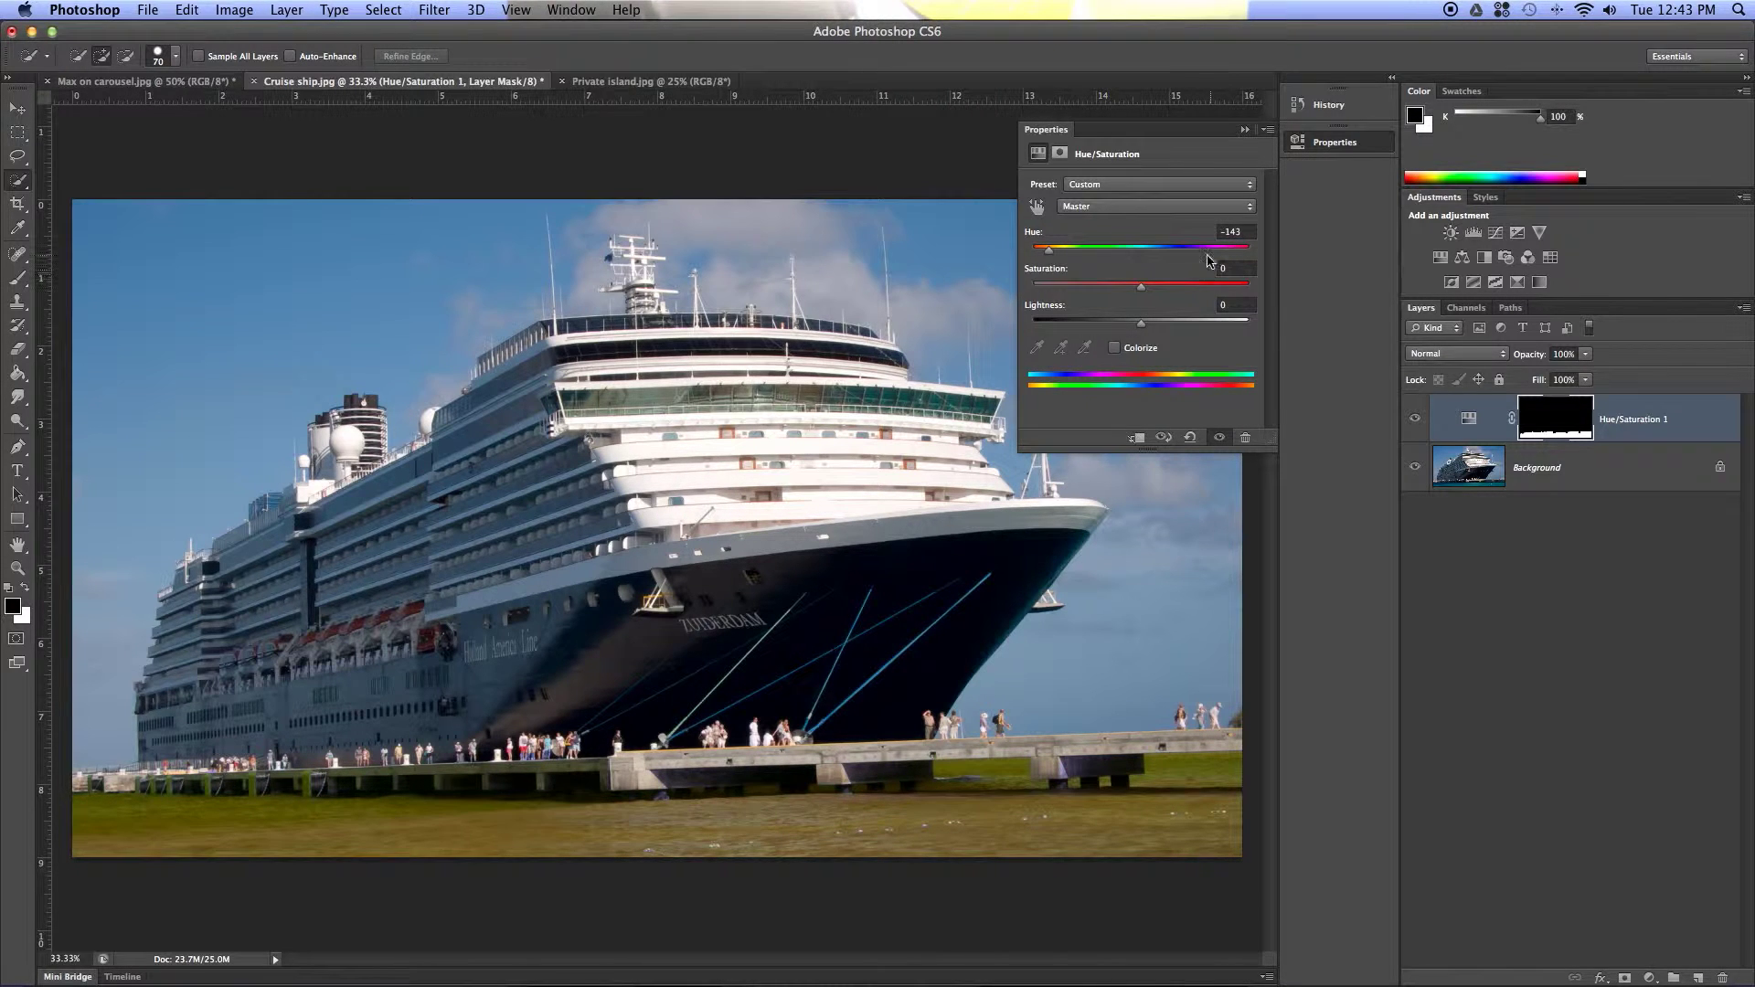
left_click_drag(1055, 256, 1140, 259)
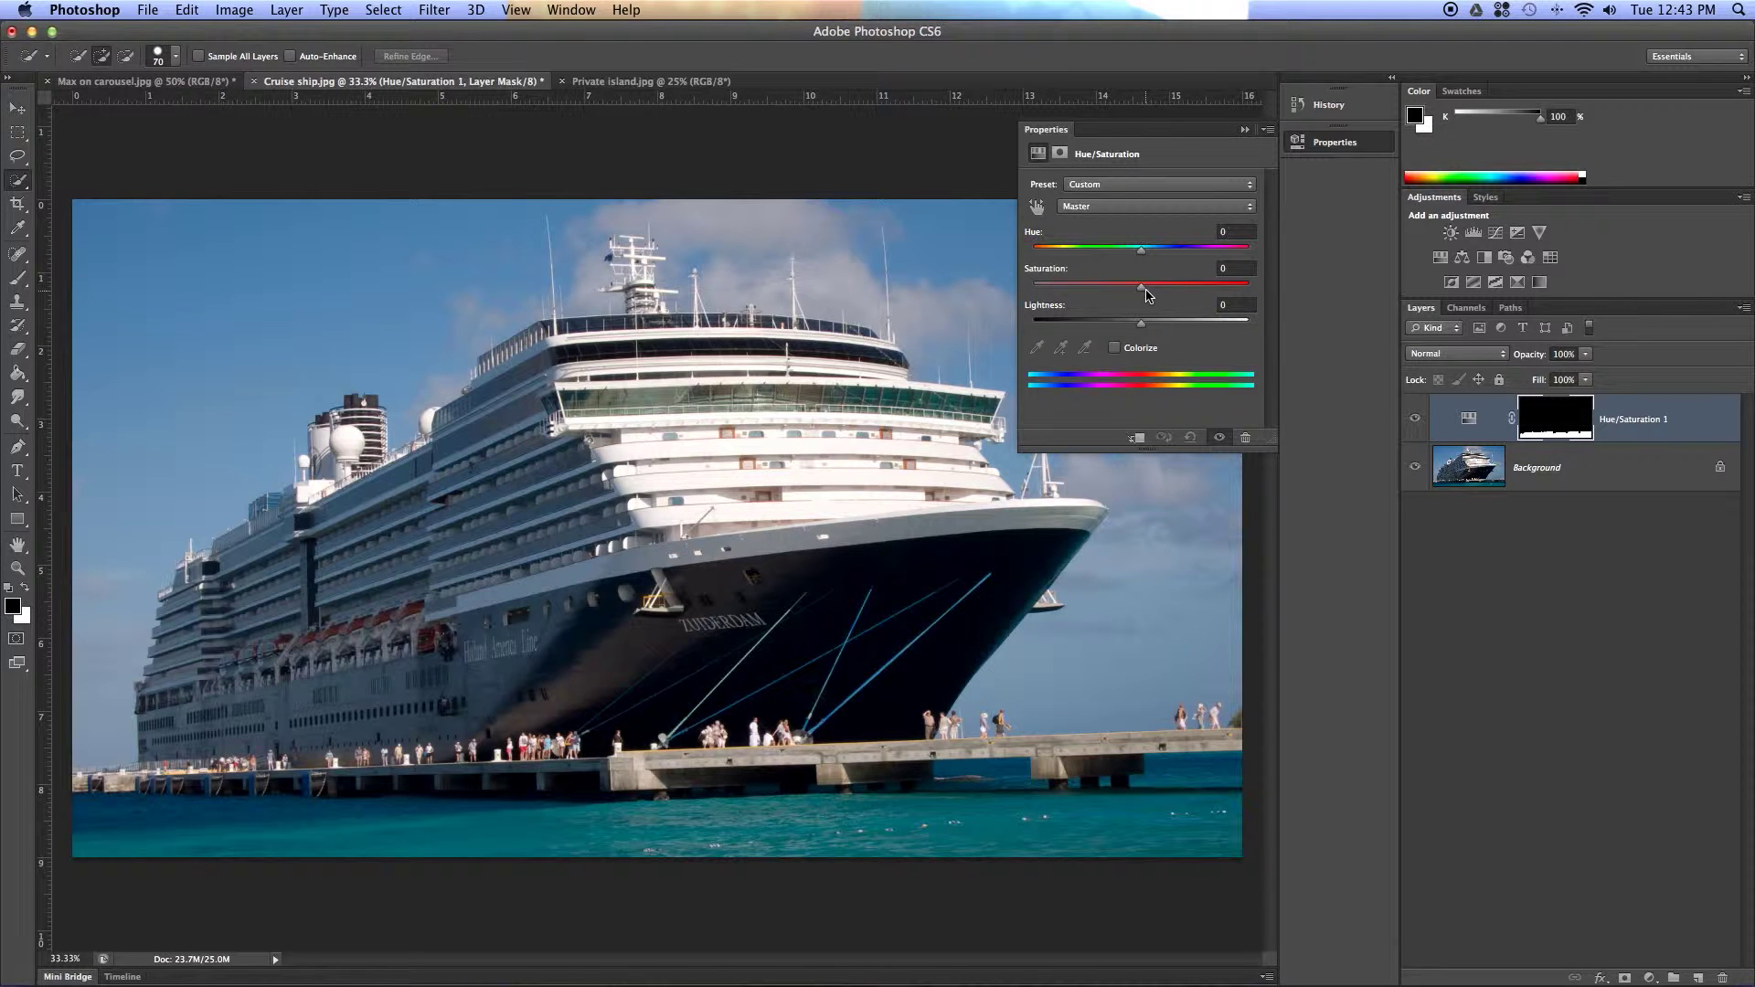
left_click_drag(1146, 290, 1002, 289)
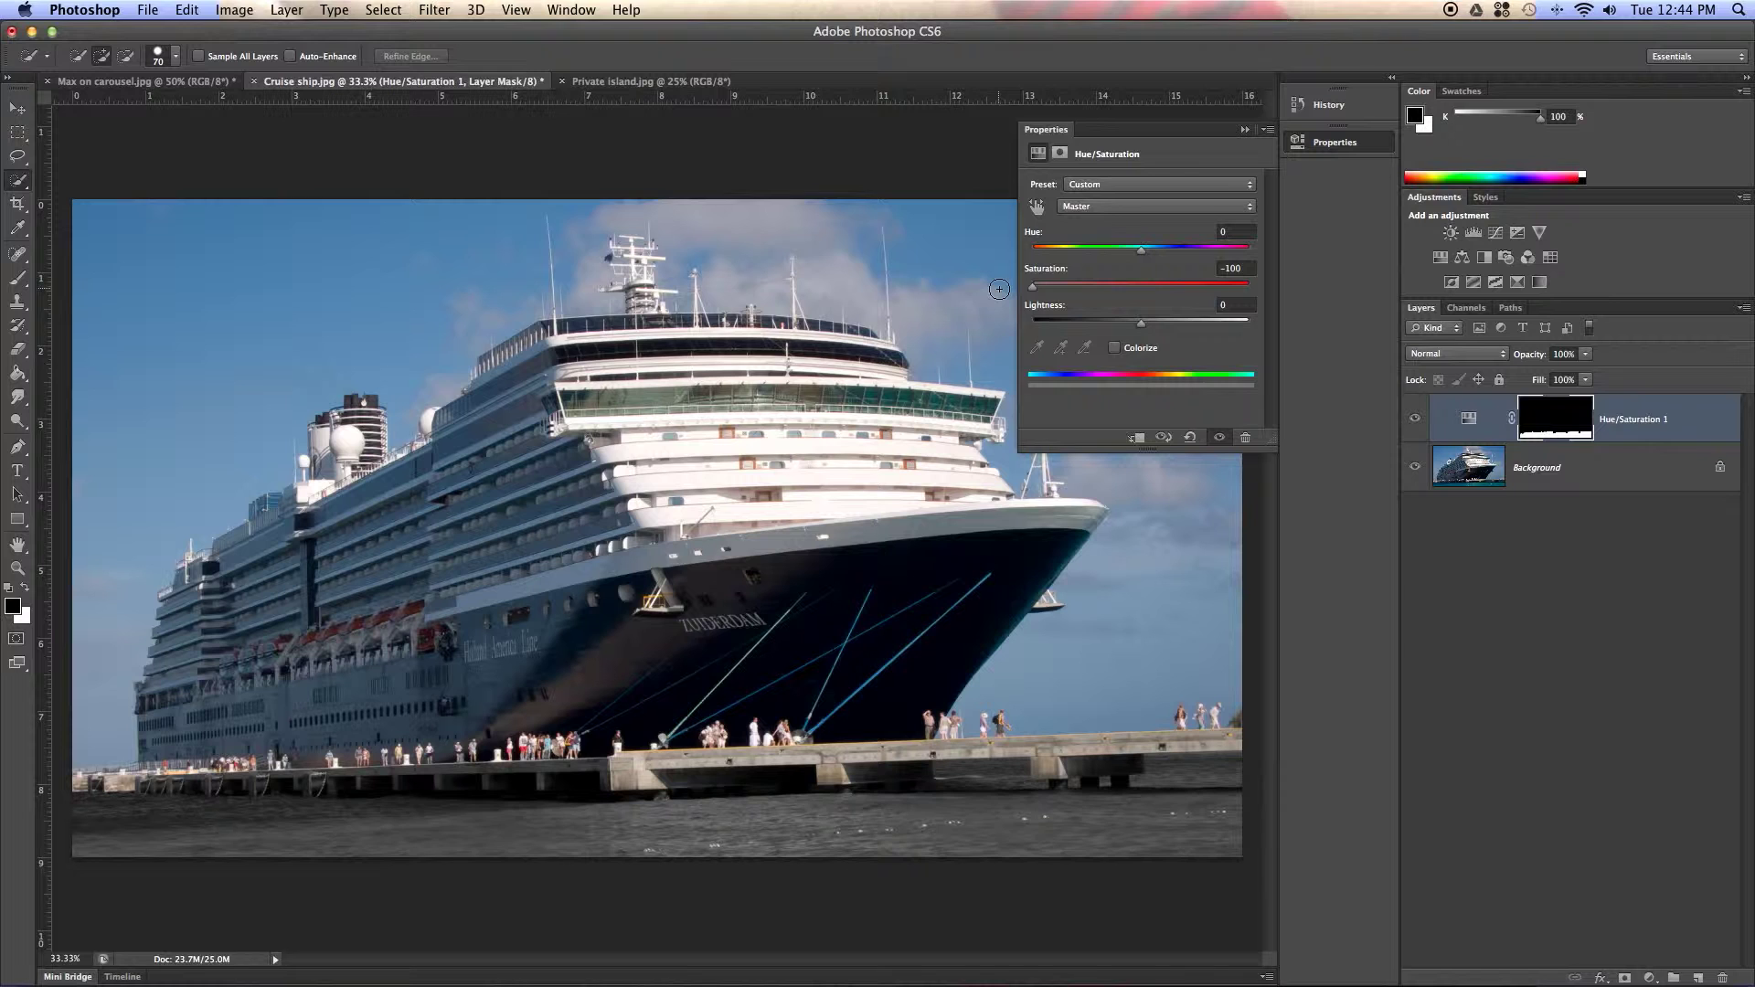
left_click_drag(1034, 291, 1141, 289)
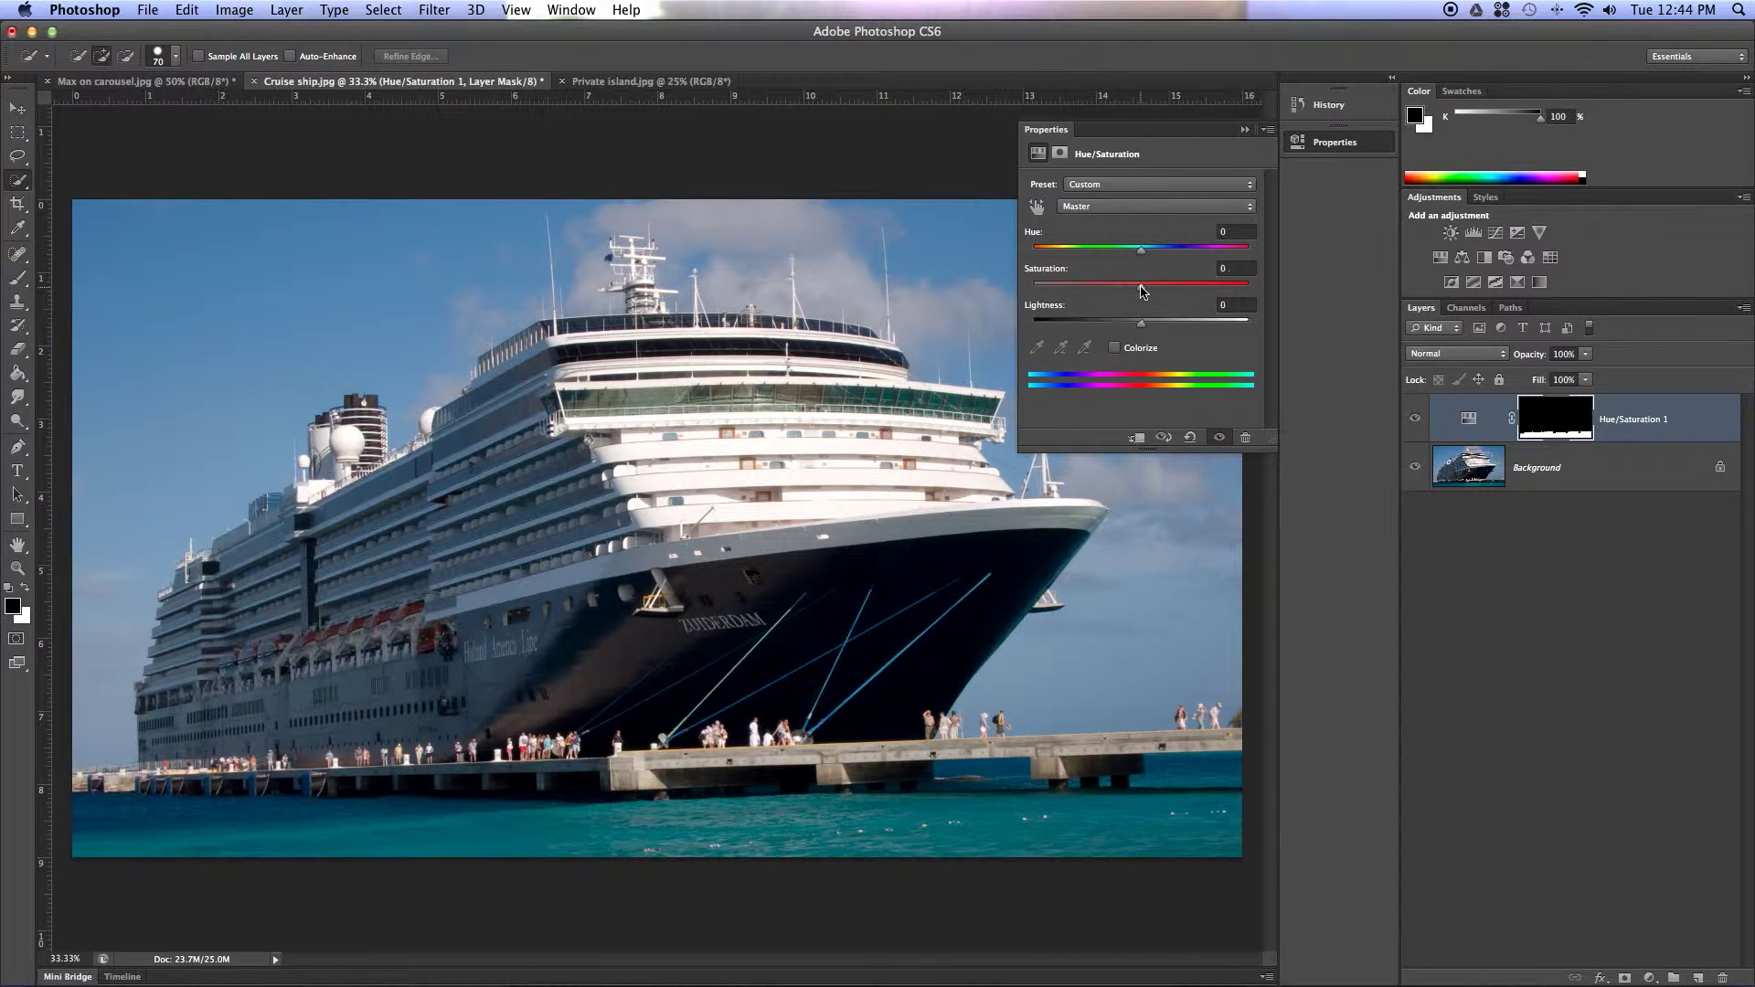
- Set the water adjustment's Hue to -155, Saturation to +39 and Lightness to -3
left_click_drag(1137, 257, 1045, 256)
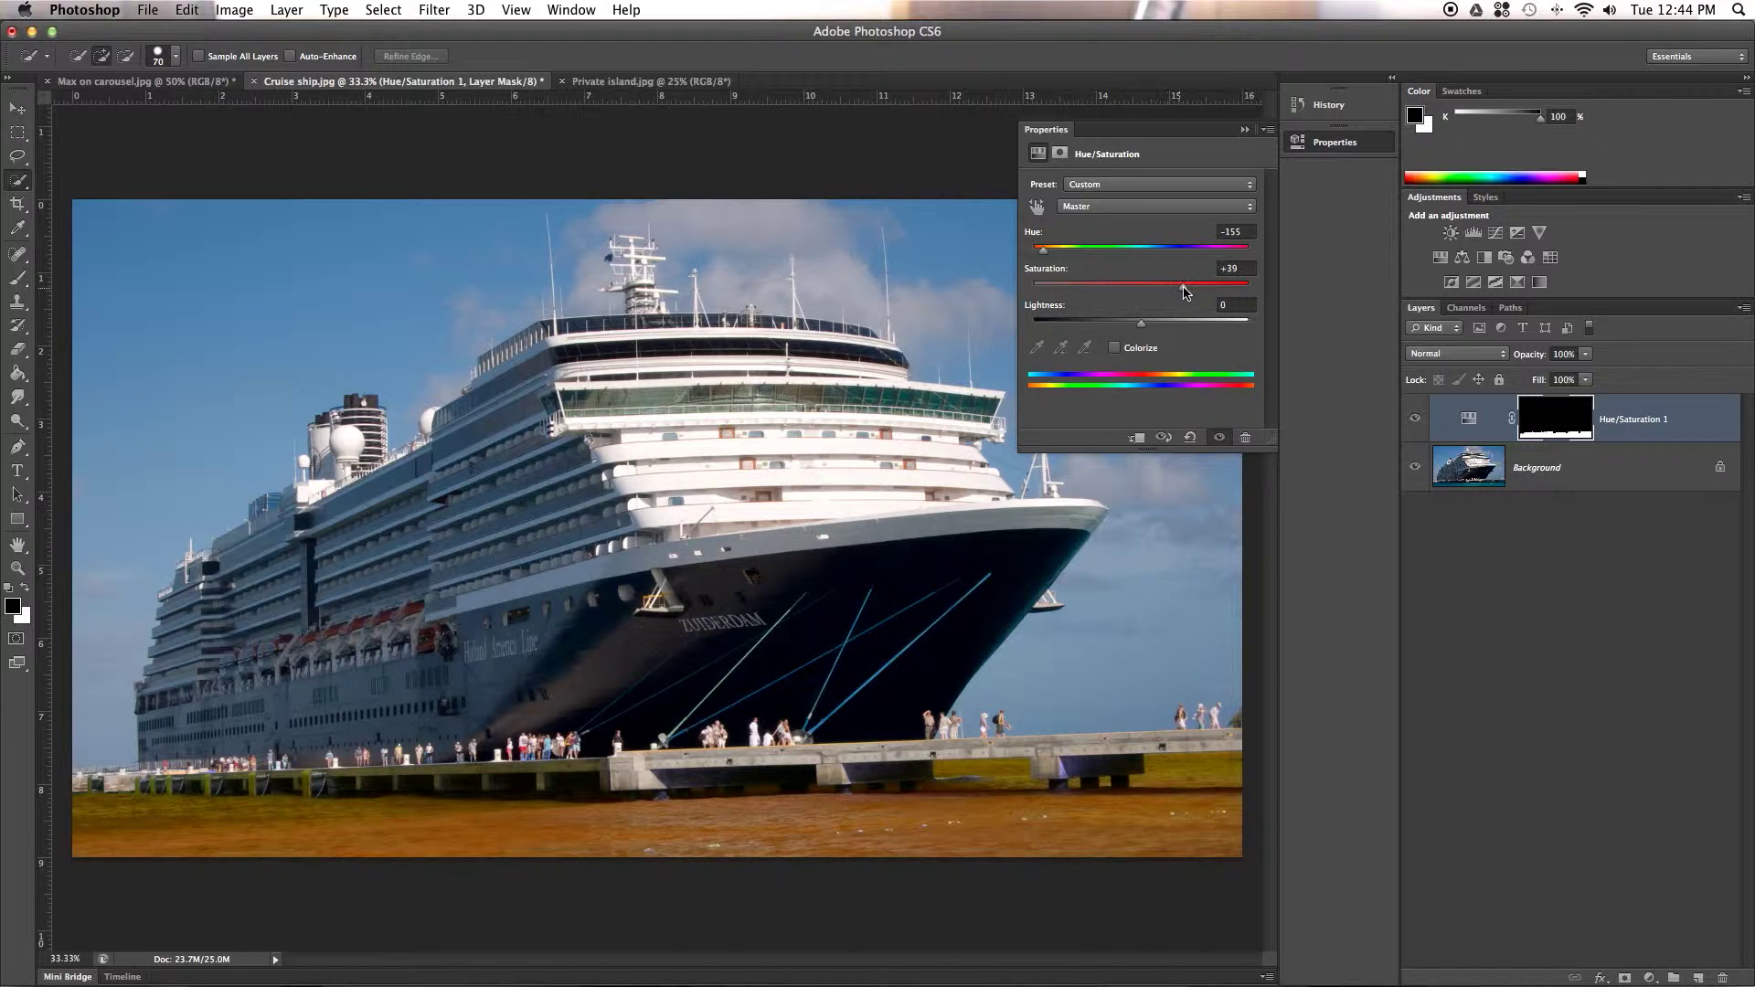
left_click_drag(1141, 322, 1099, 324)
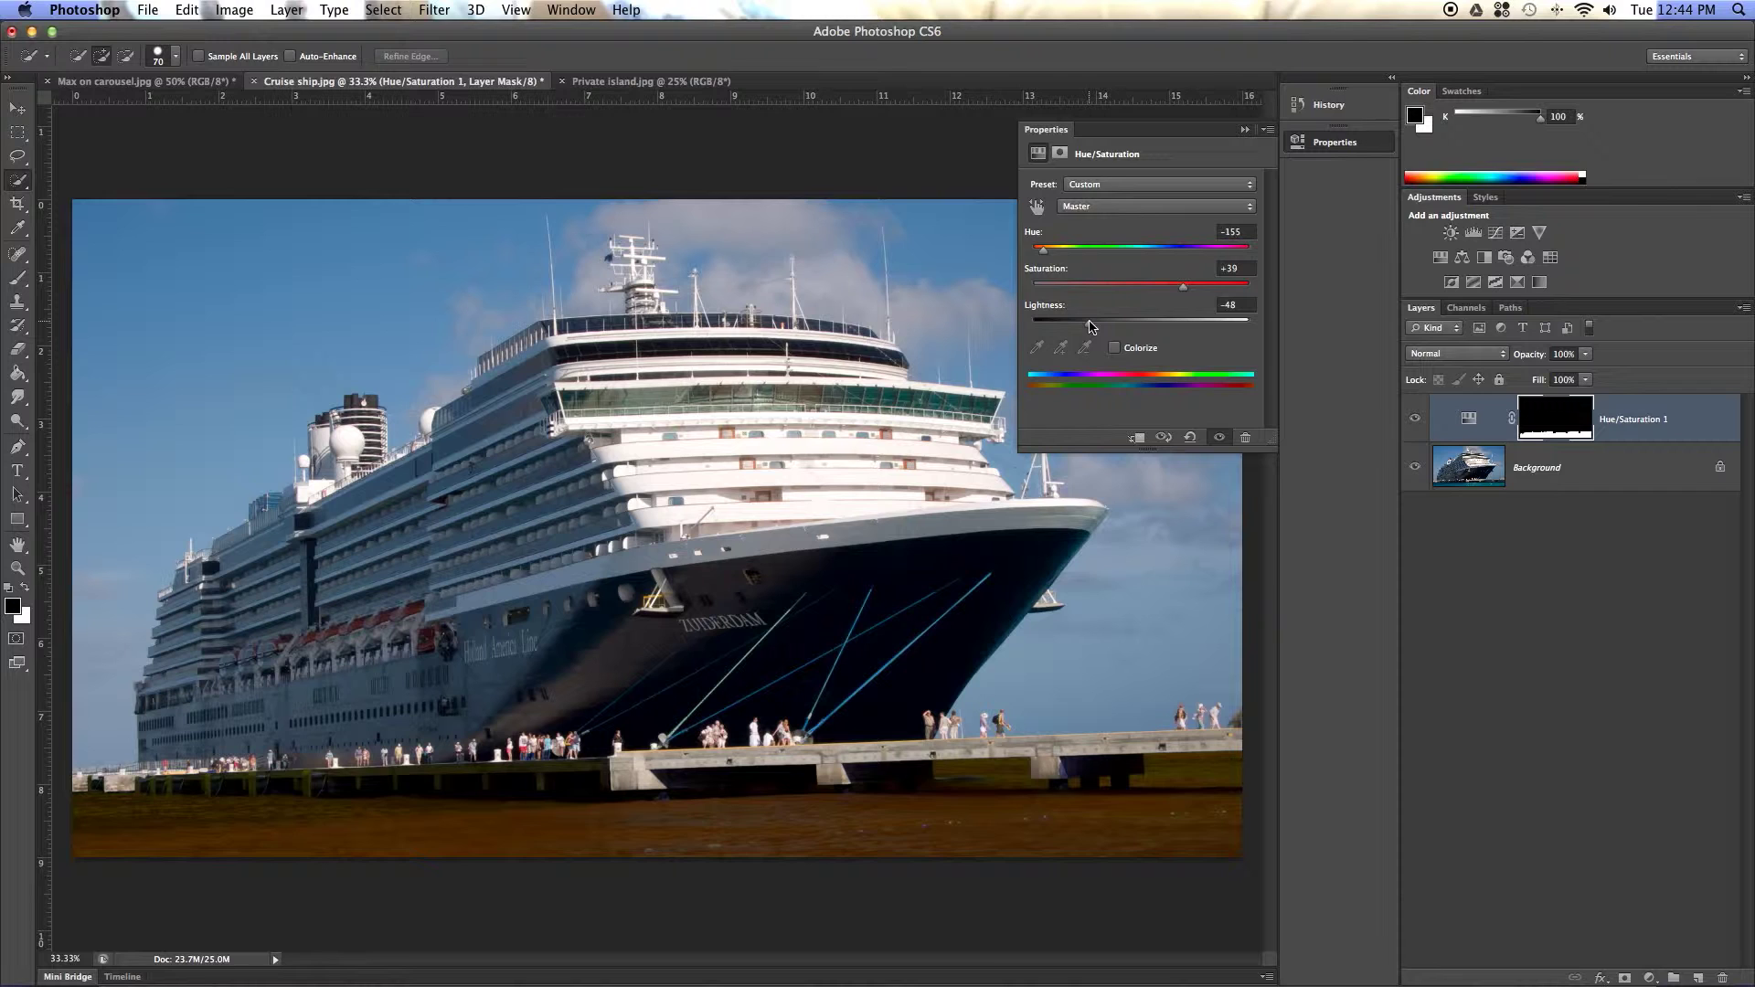
left_click_drag(1091, 327, 1185, 329)
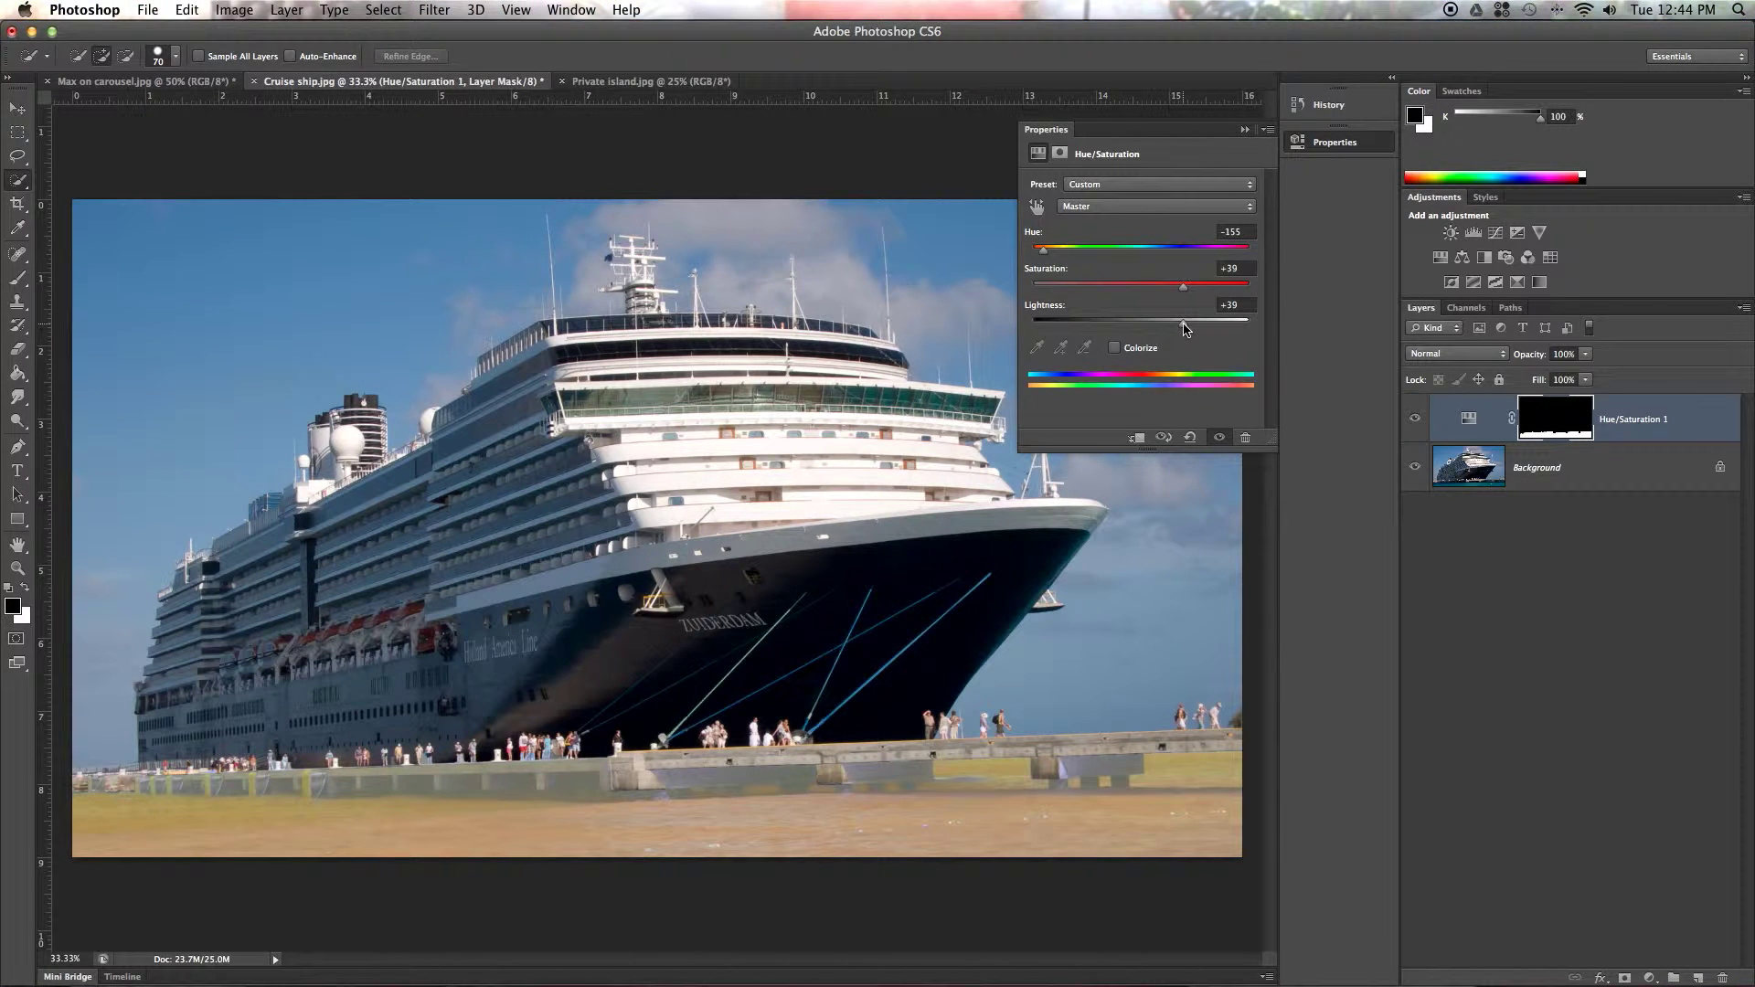
left_click_drag(1185, 329, 1130, 331)
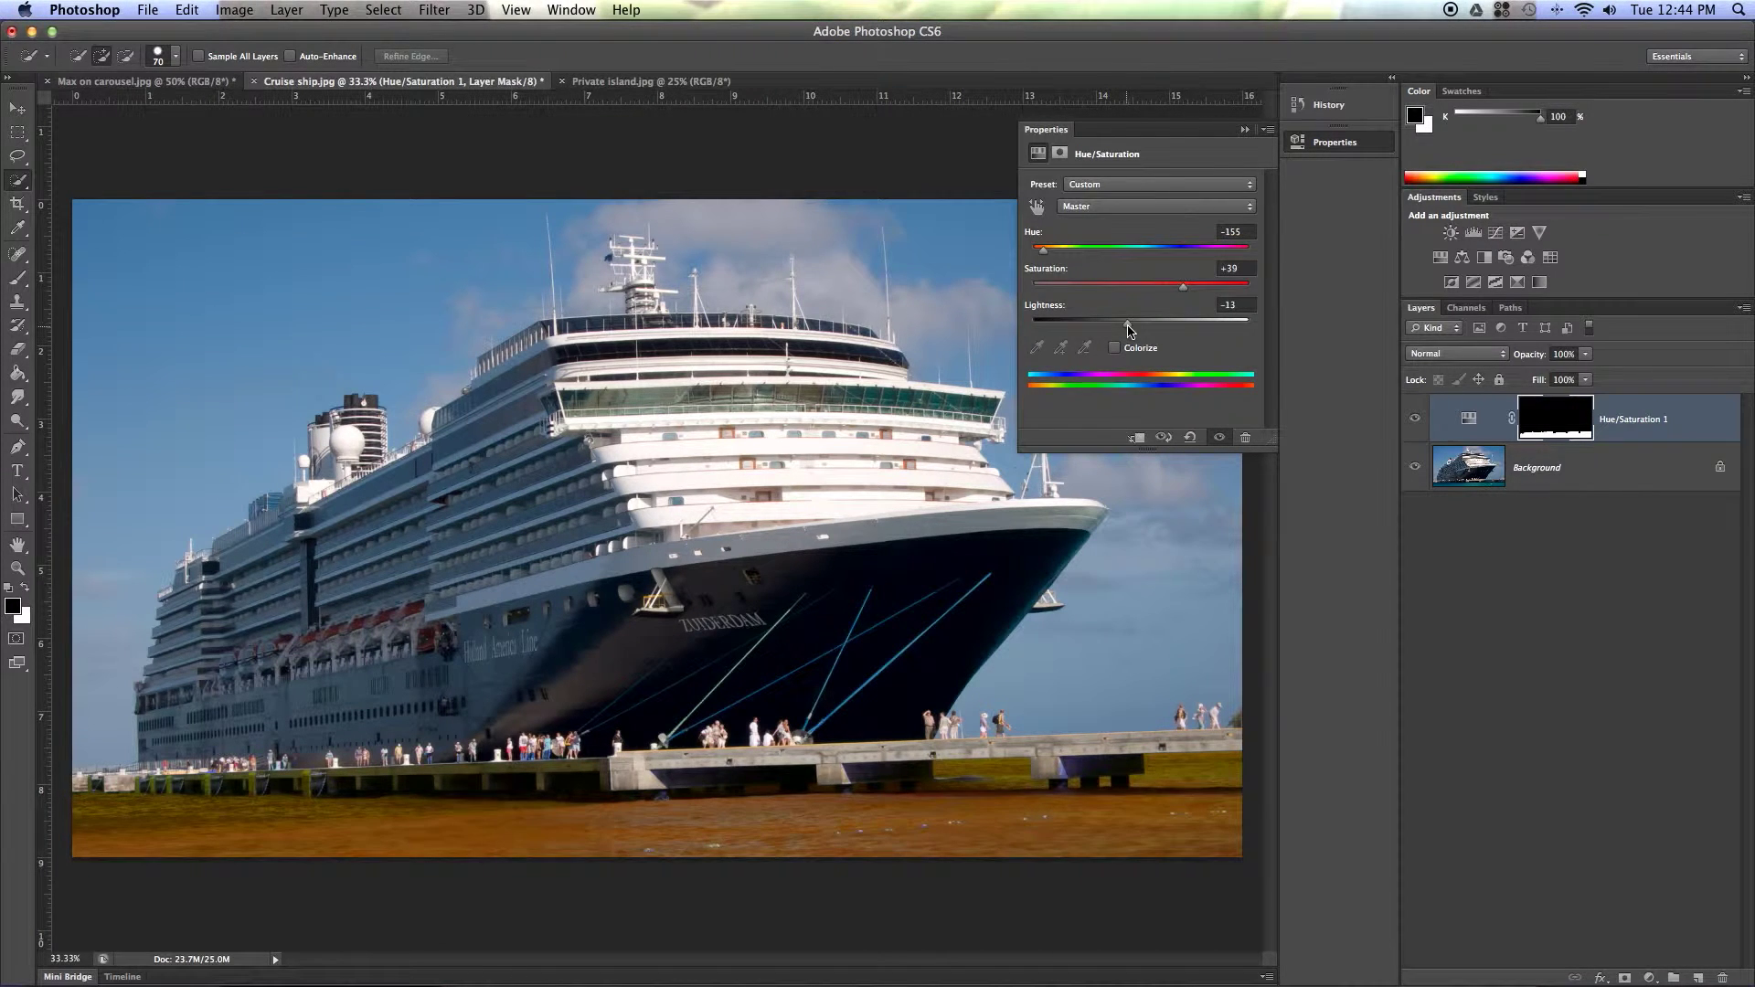
left_click_drag(1132, 331, 1141, 332)
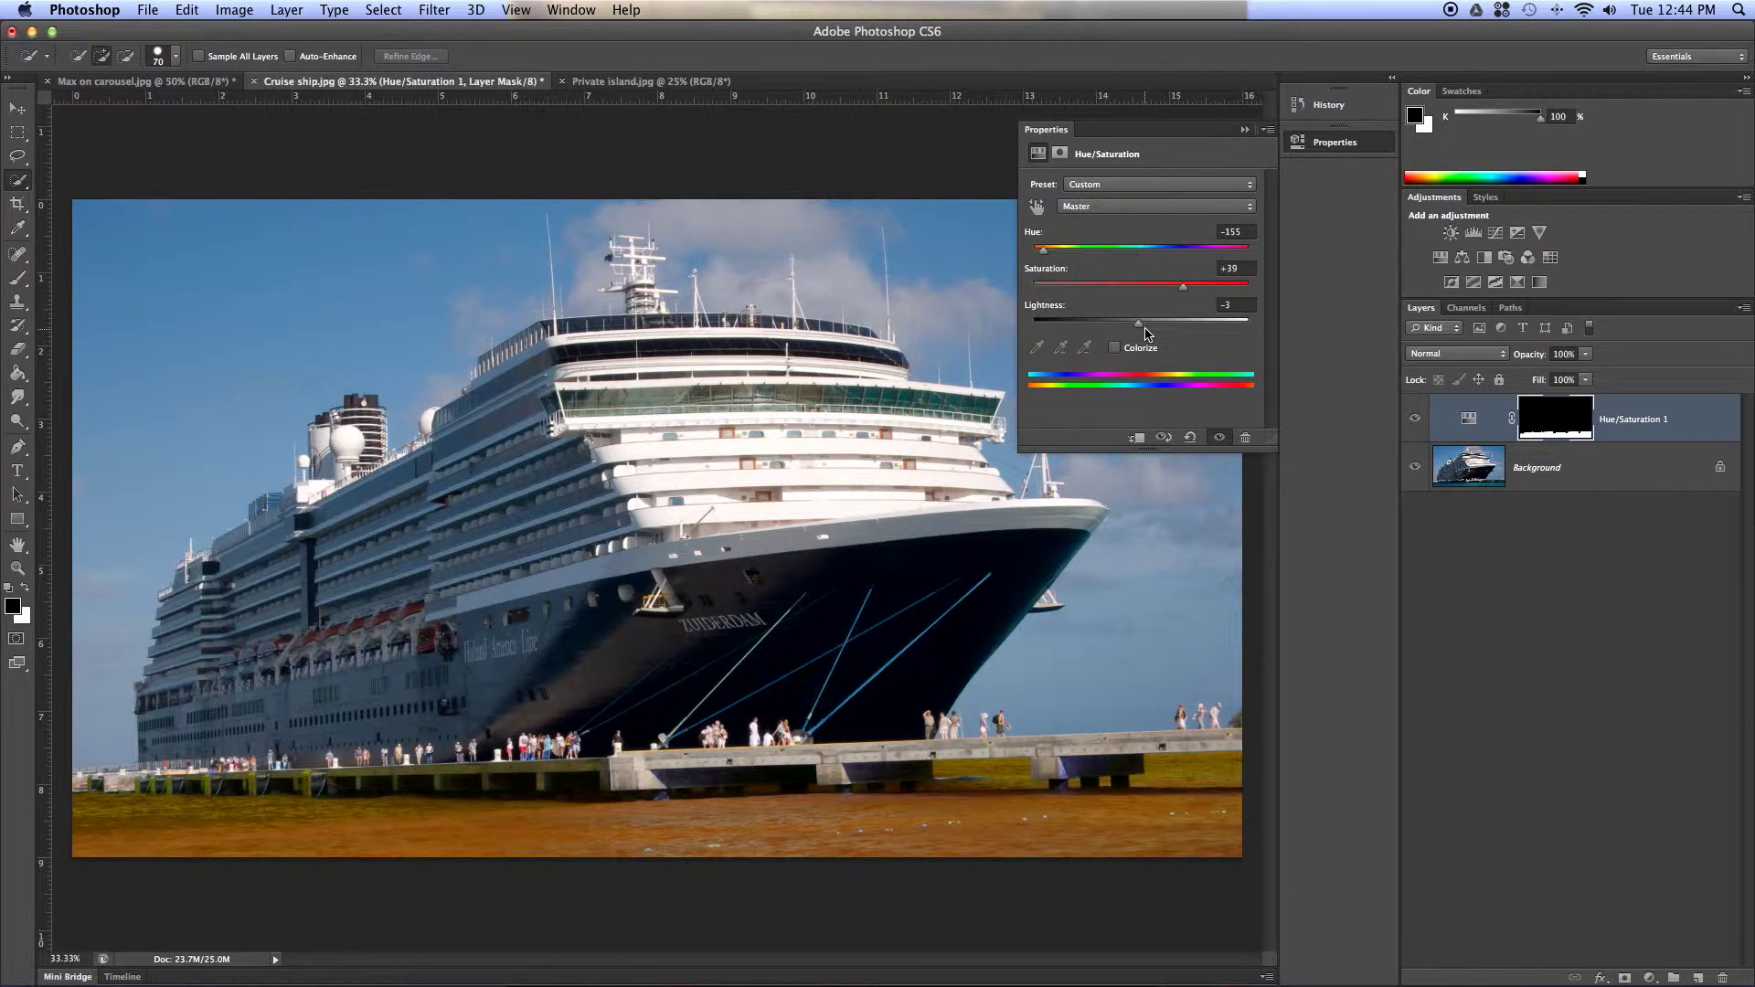
- Open the Private island.jpg document and select the nearest blue beach tent with the Quick Selection tool, subtracting the spill around its edges
left_click(651, 81)
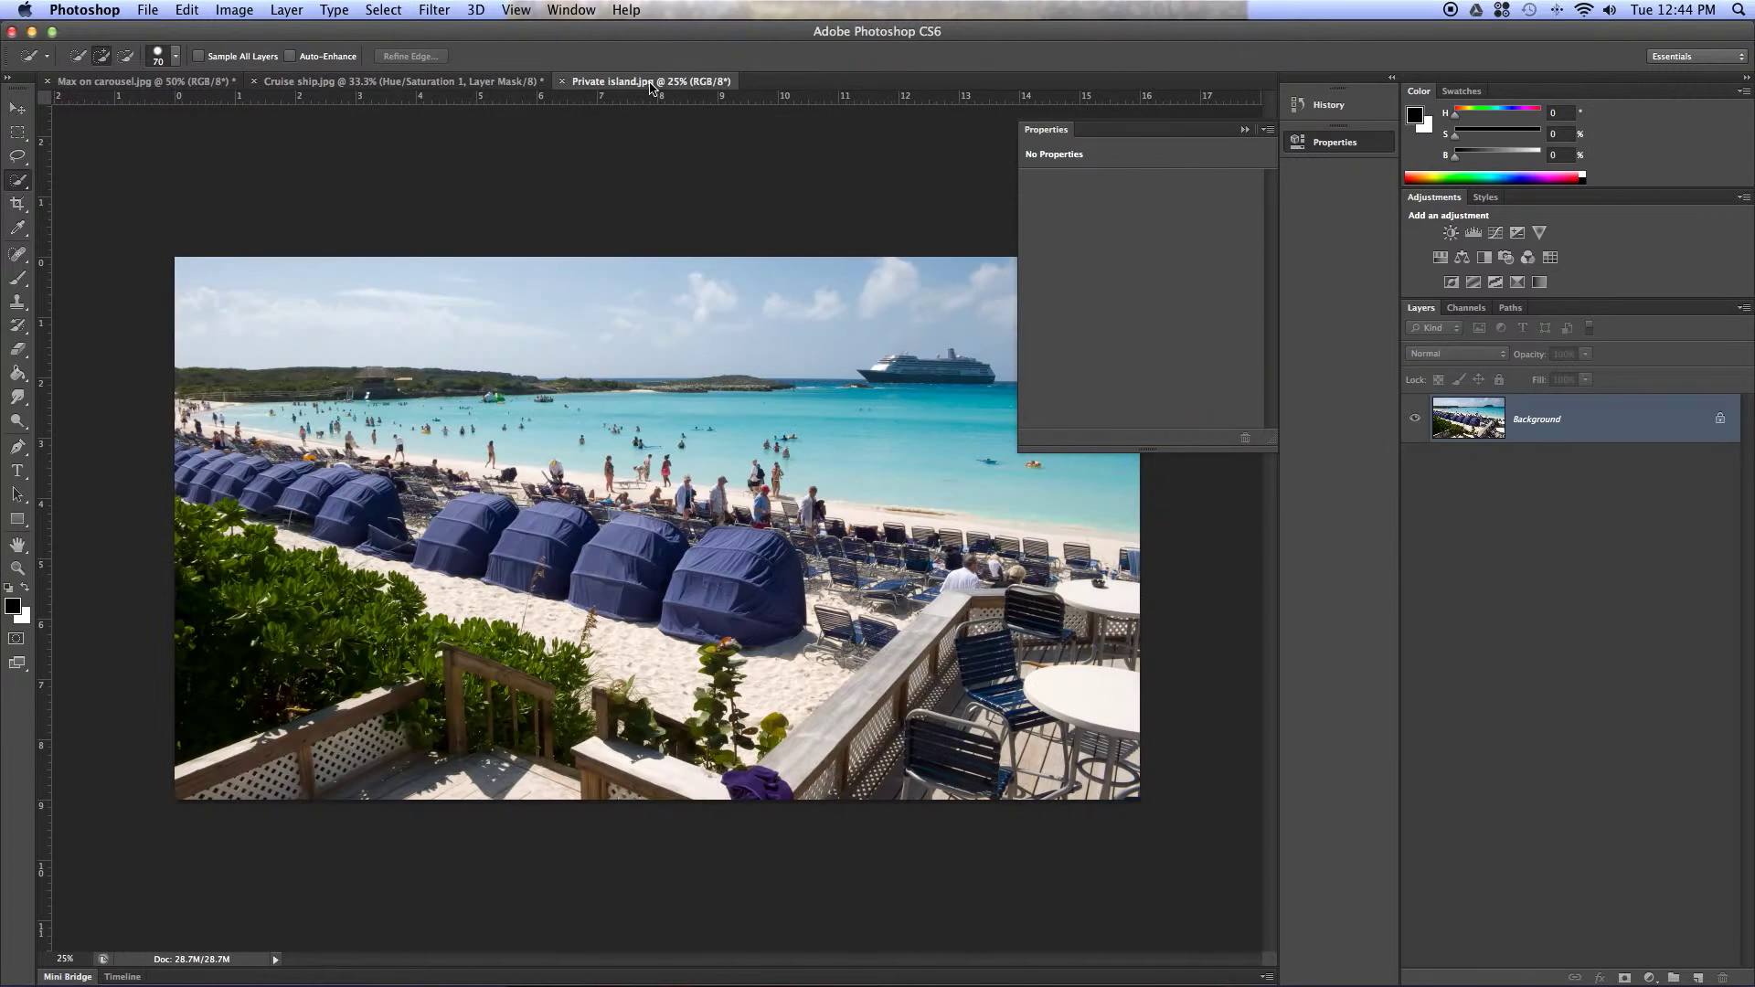
left_click(1246, 130)
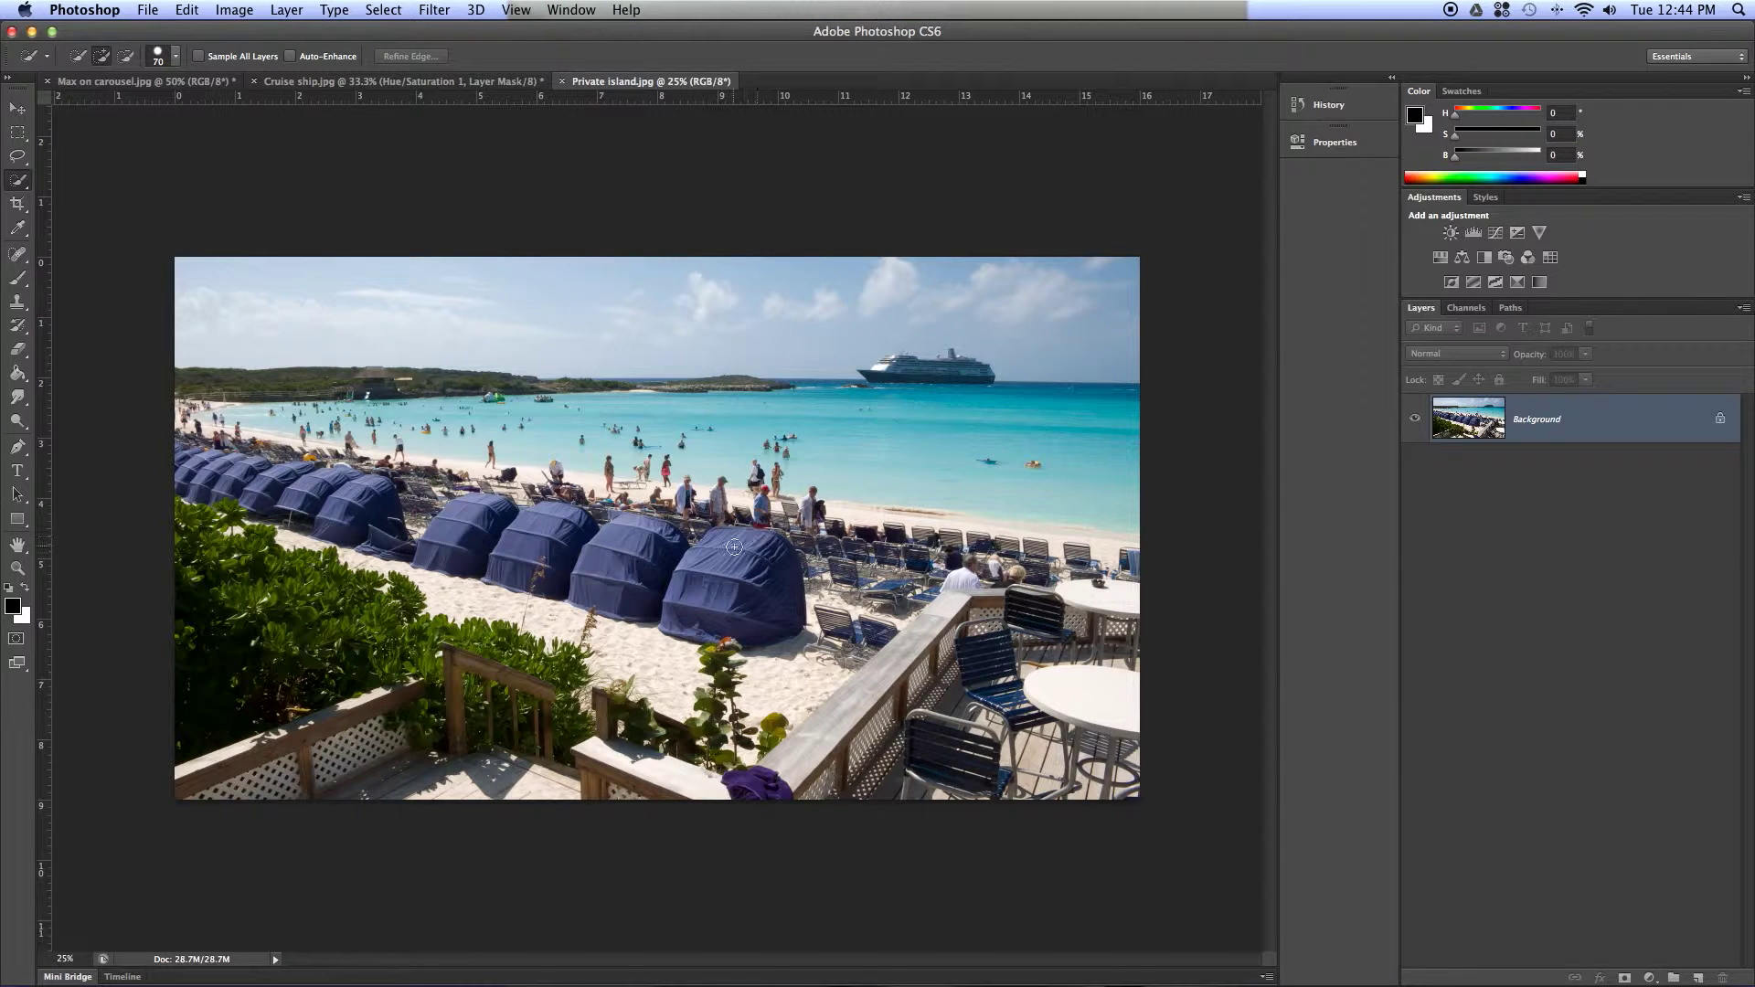
left_click_drag(725, 547, 790, 645)
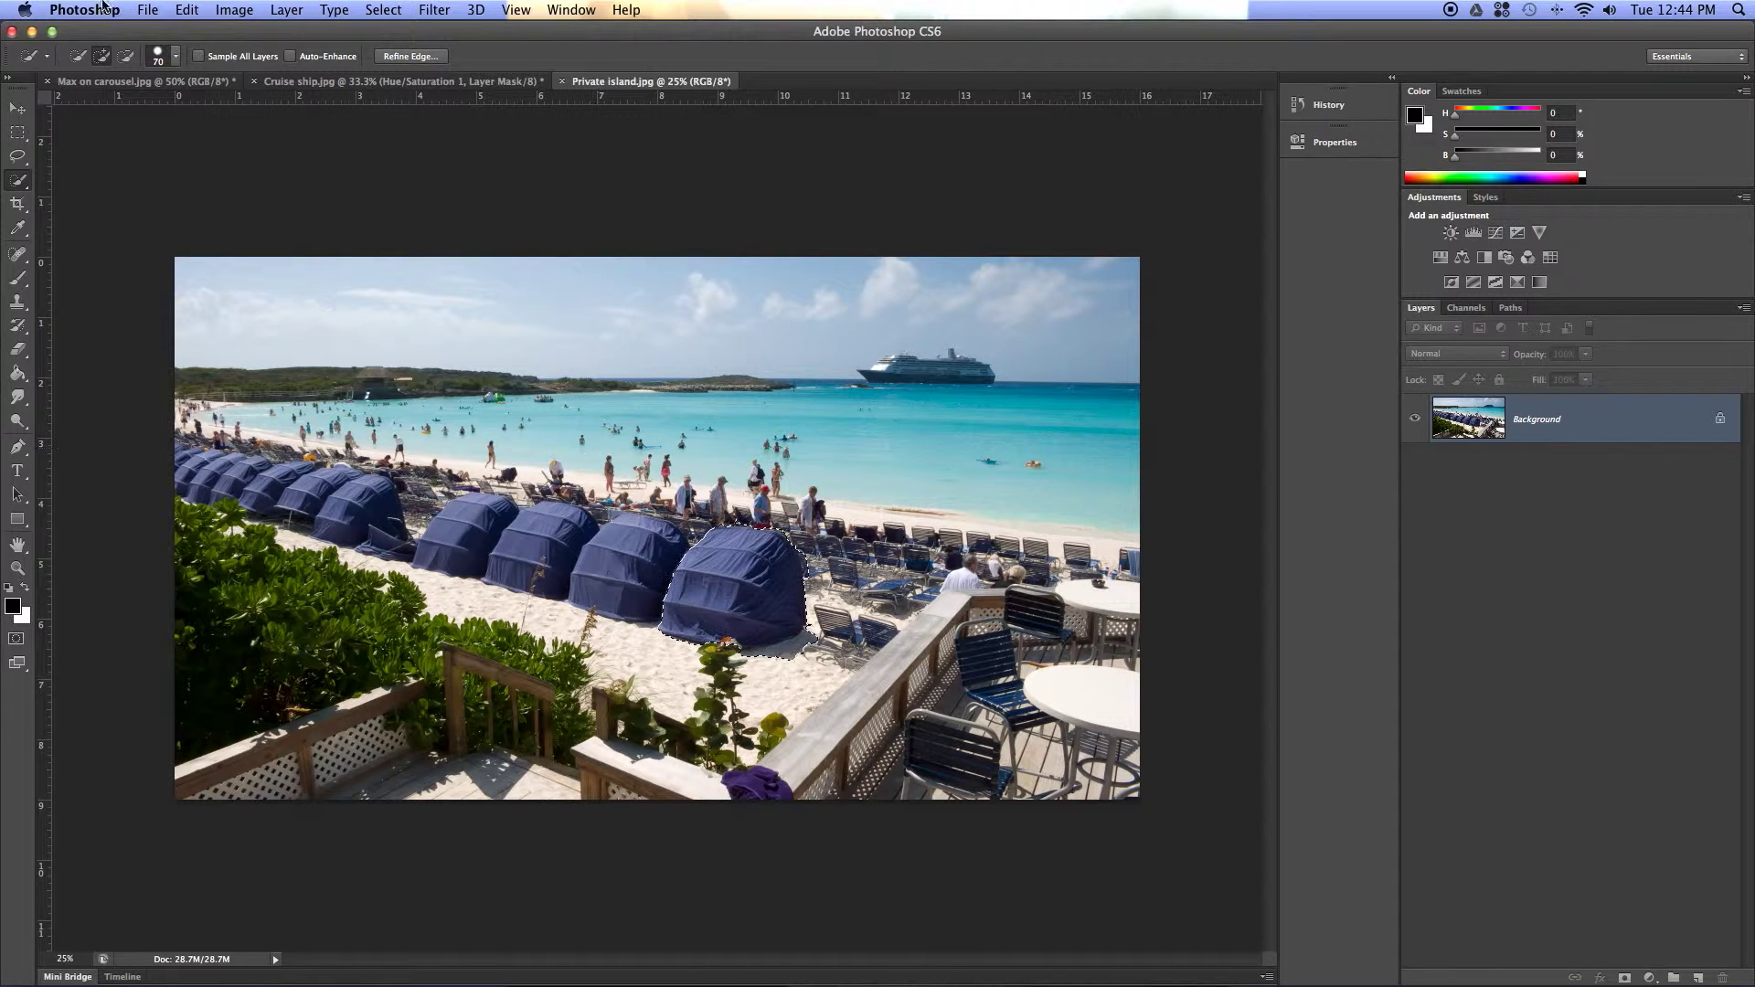
left_click(127, 57)
left_click_drag(797, 648, 730, 646)
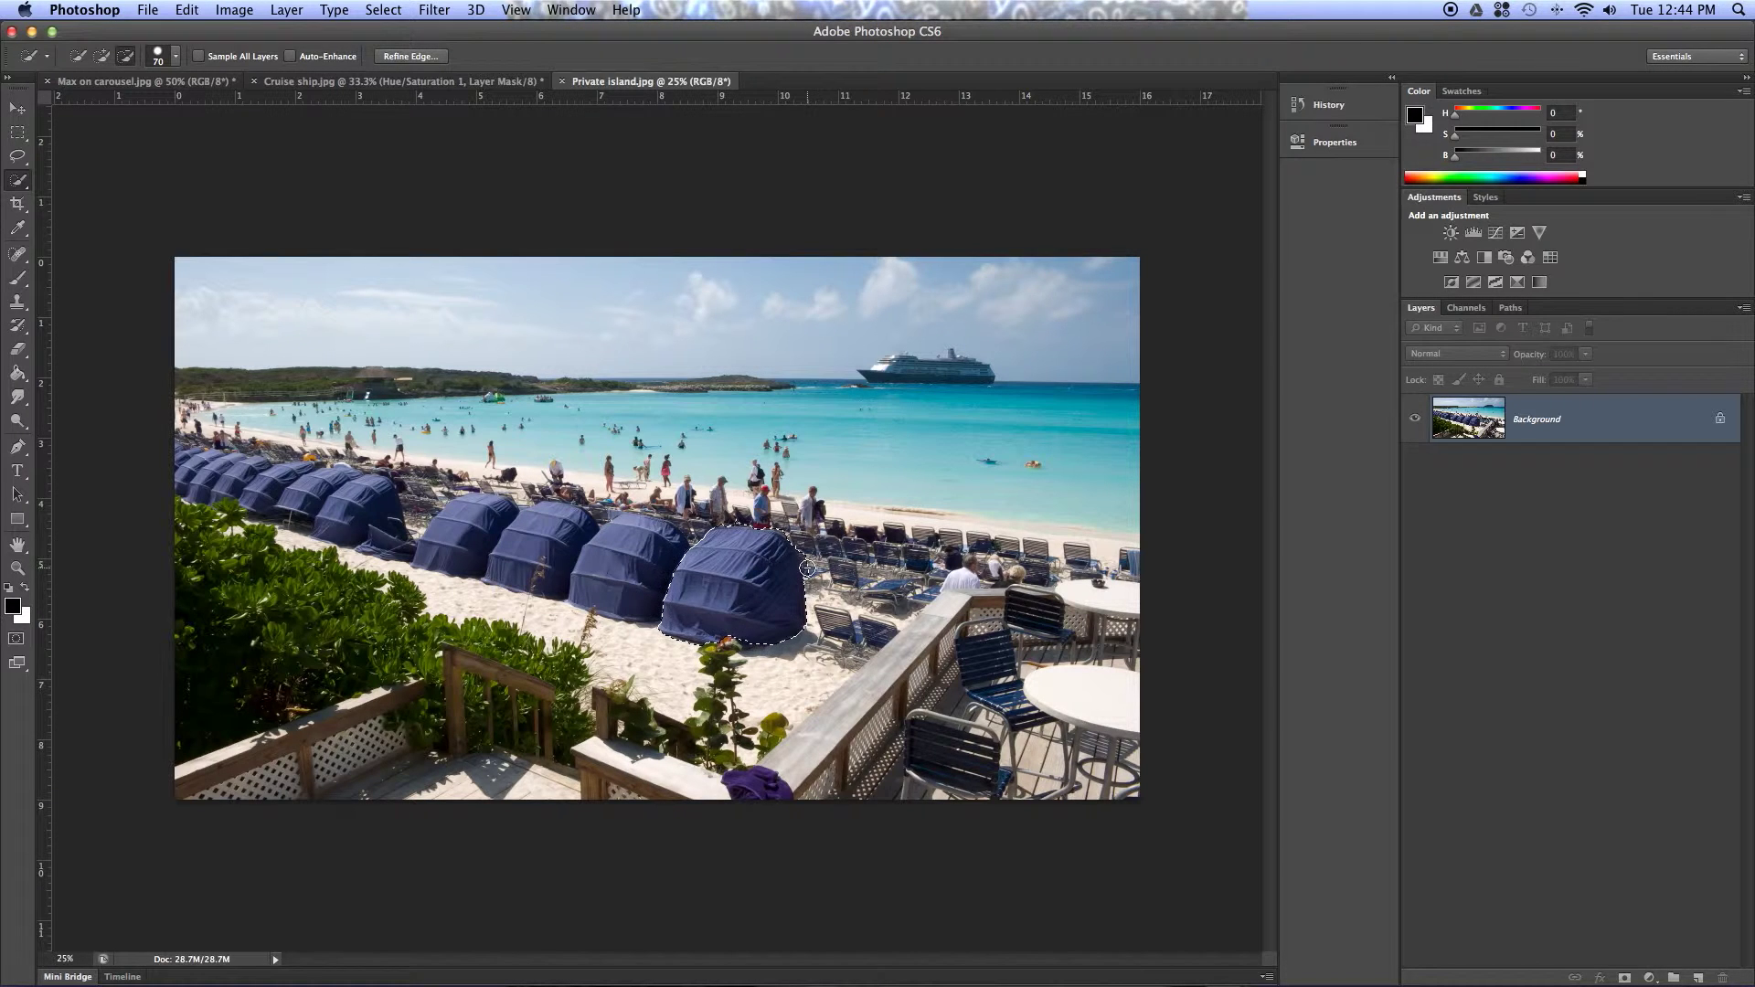
mouse_move(812, 565)
left_mouse_down()
mouse_move(777, 530)
mouse_move(728, 522)
left_mouse_up()
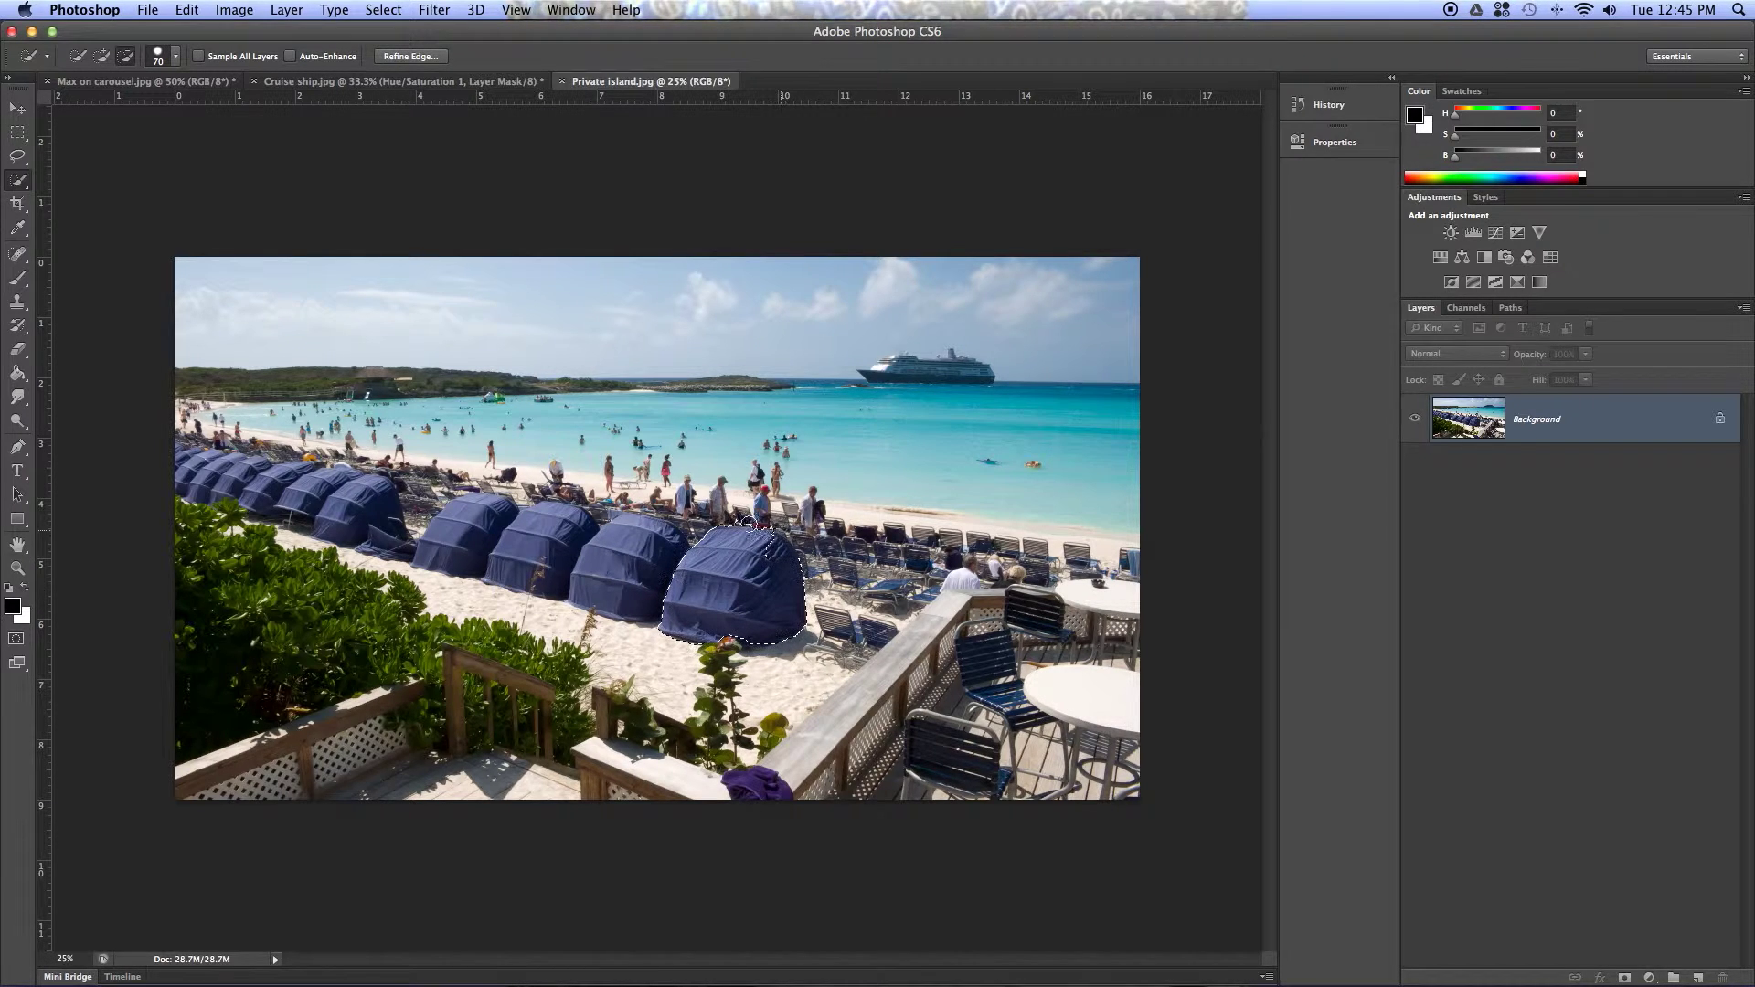
- Refine the nearest tent's selection by adding the missed fabric along its upper edge and base
key("ctrl+plus")
key("ctrl+plus")
key("ctrl+plus")
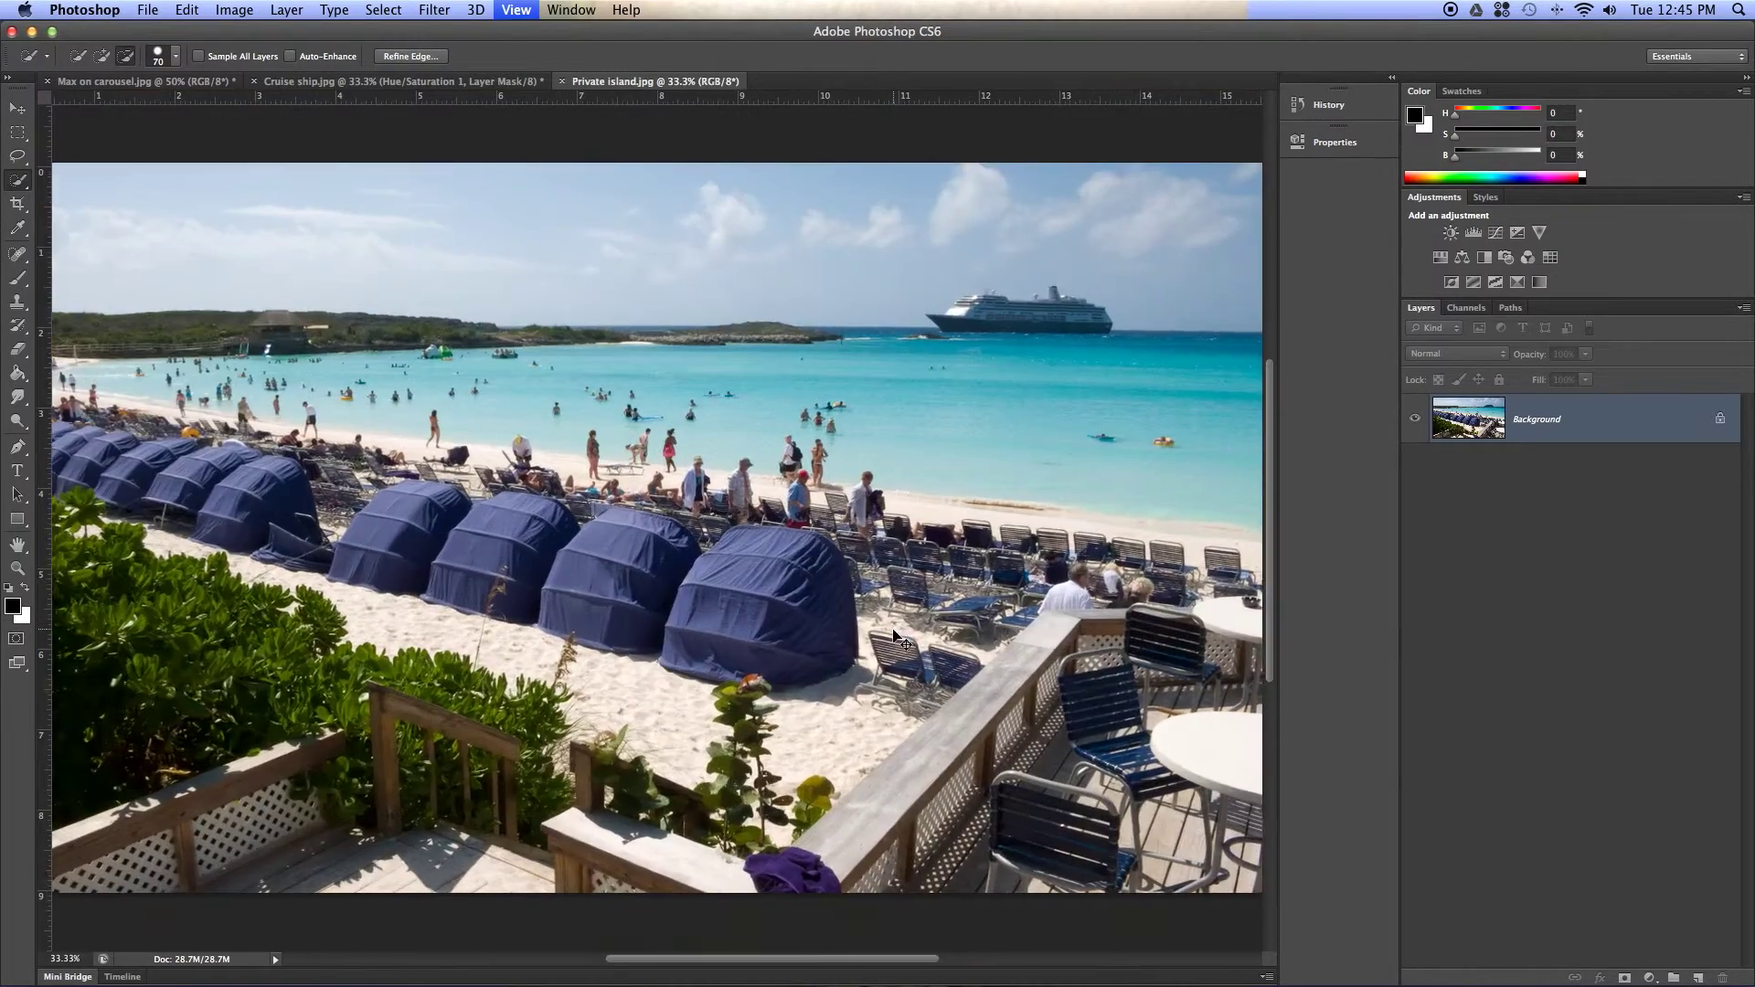
scroll(894, 629, "down", 2)
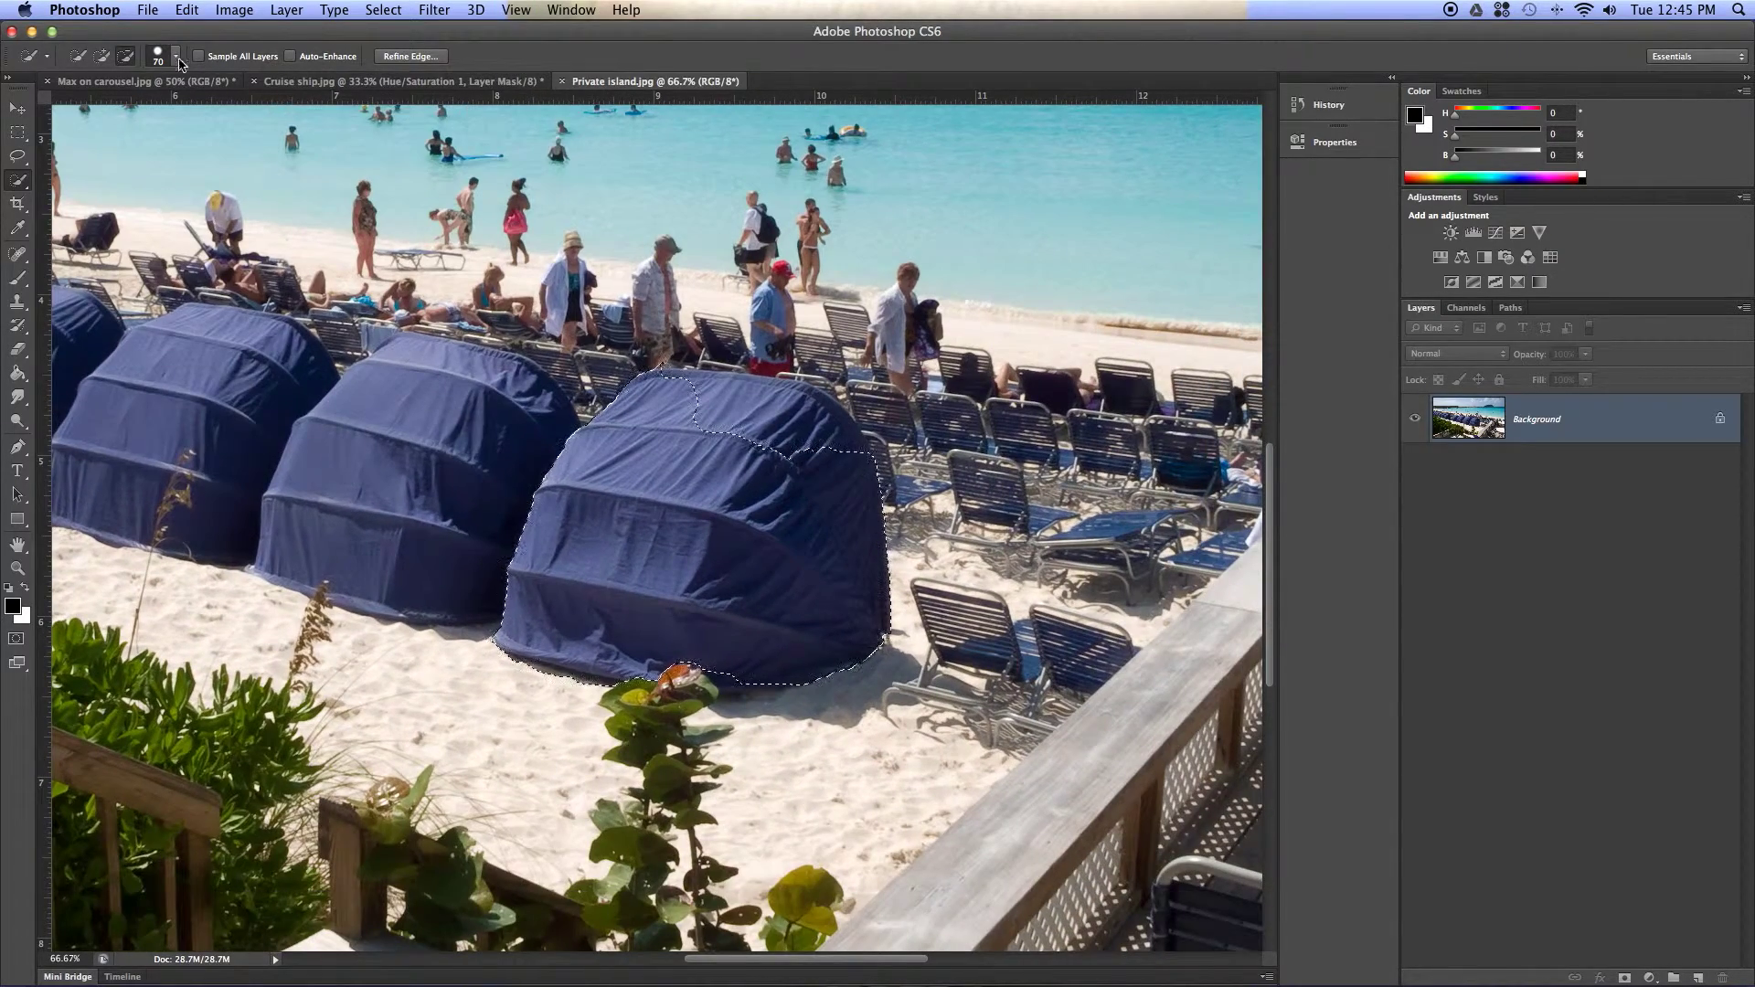
mouse_move(814, 440)
left_mouse_down()
mouse_move(788, 407)
mouse_move(679, 390)
mouse_move(827, 416)
left_mouse_up()
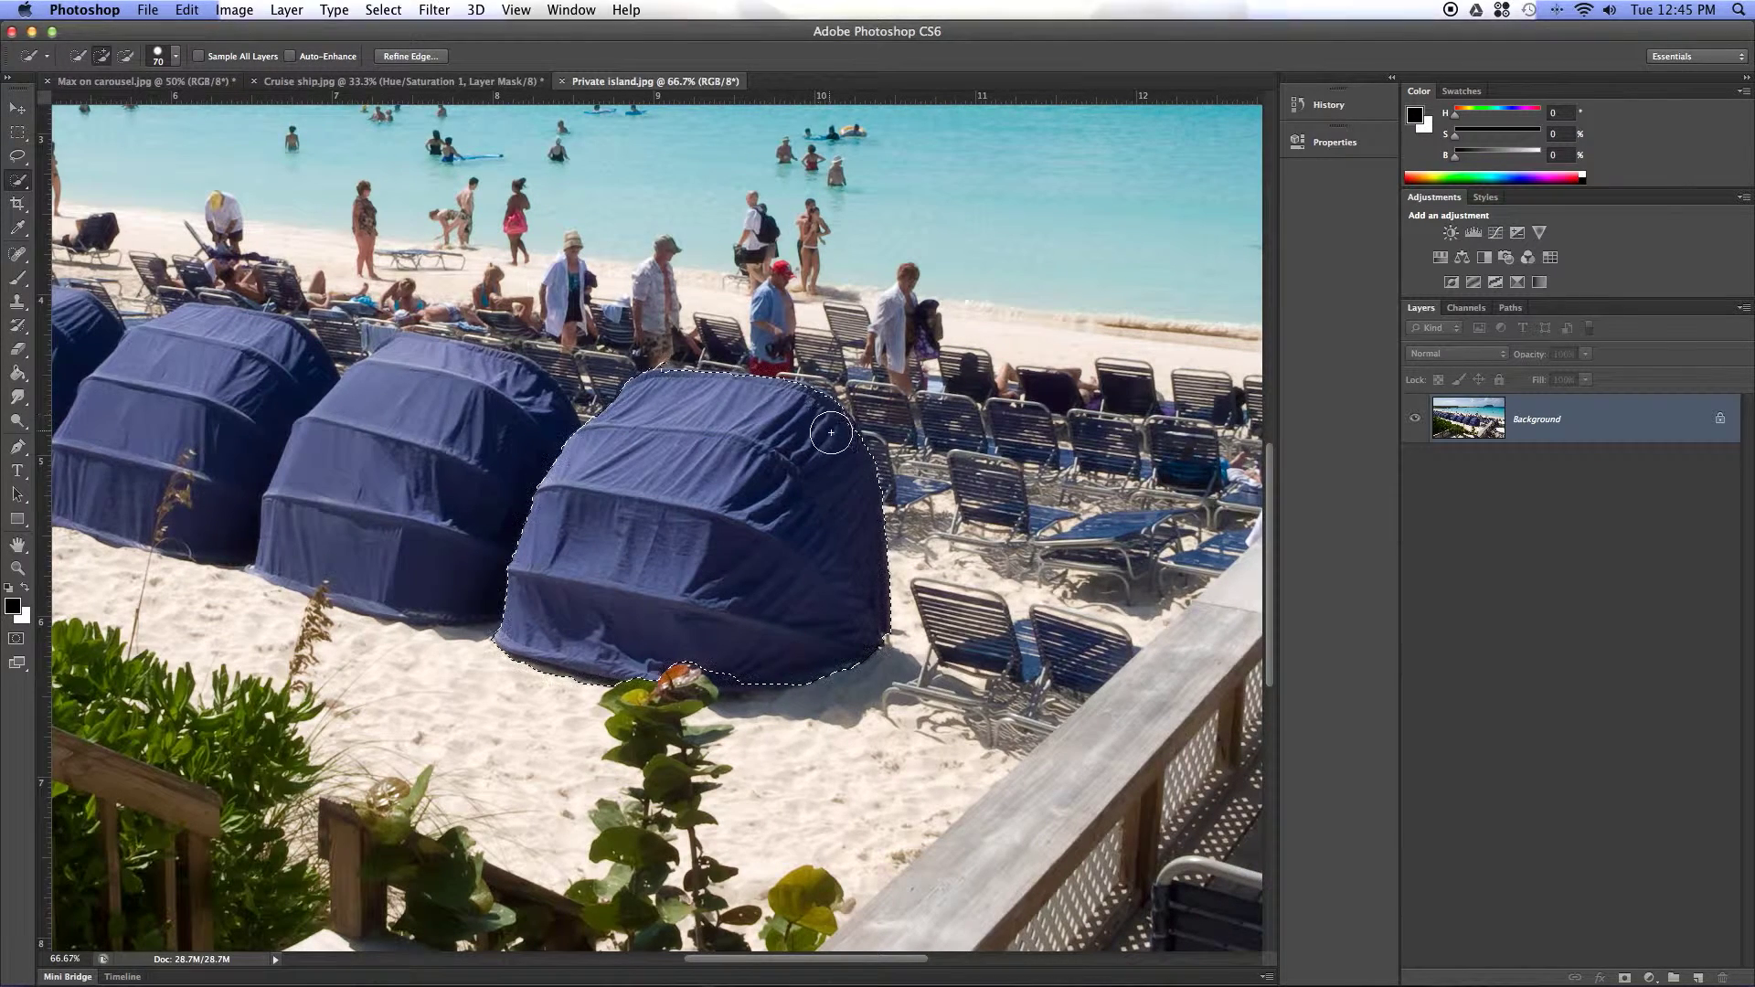
left_click_drag(752, 654, 734, 668)
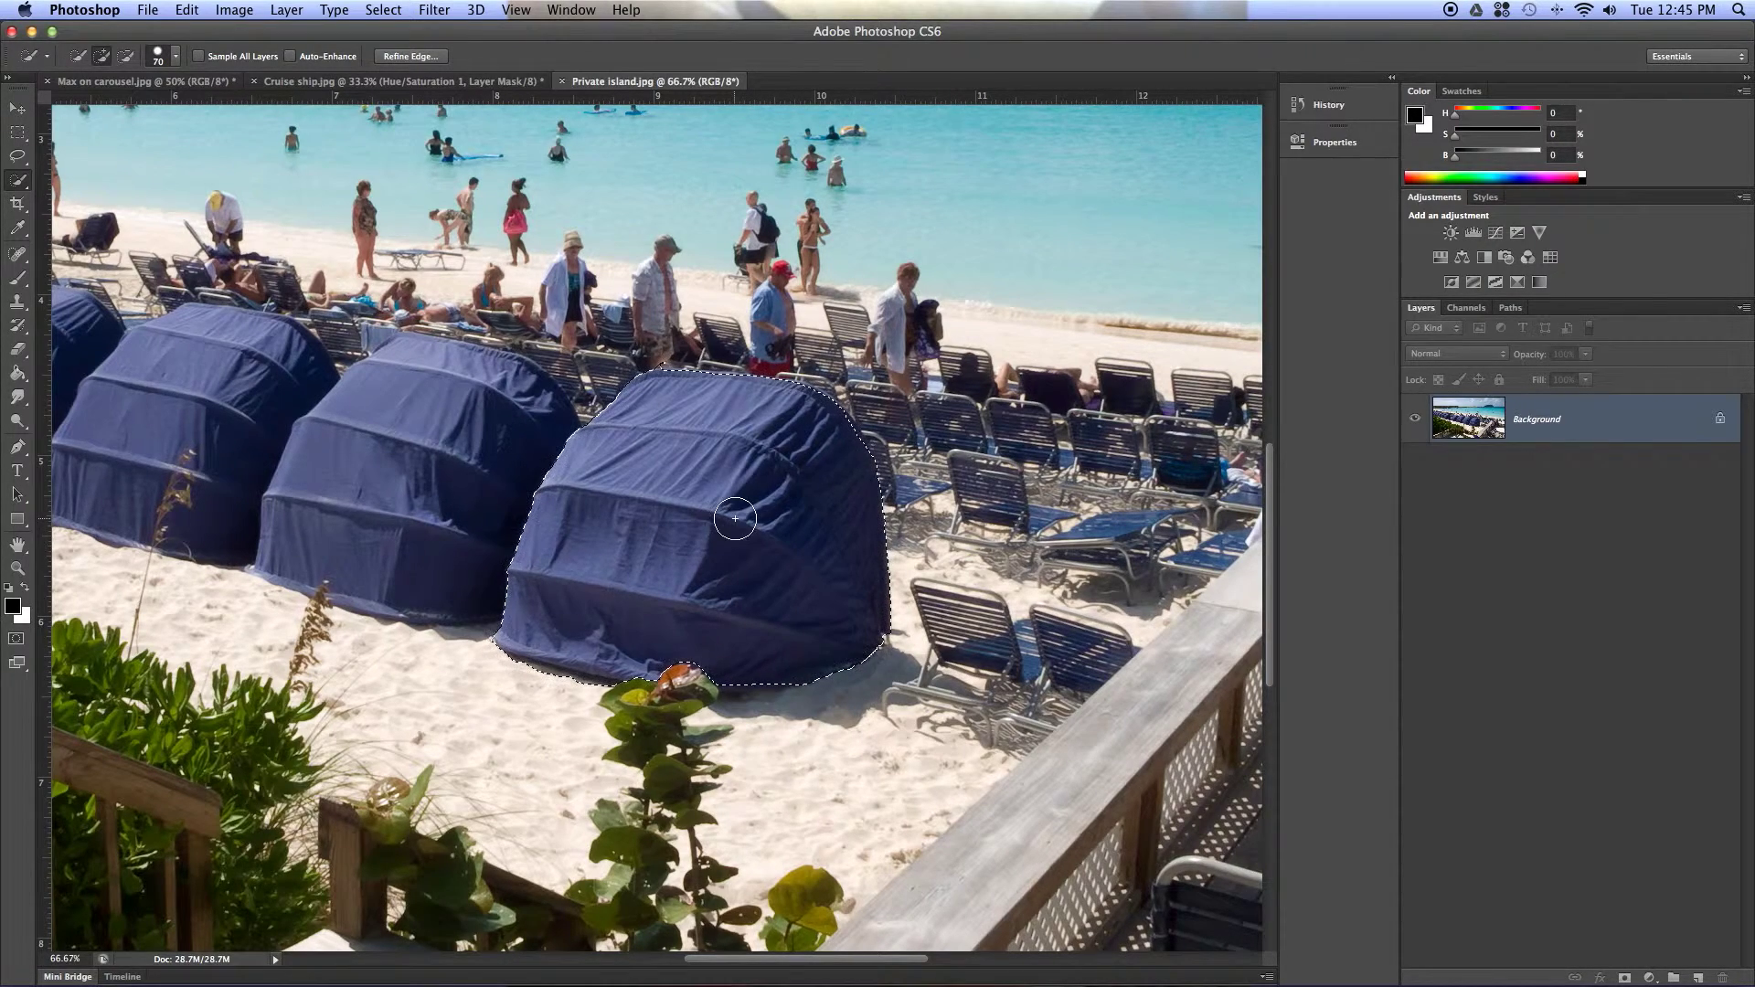
- Add a Hue/Saturation adjustment layer for the selected tent and set its Hue to -122
scroll(731, 452, "right", 1)
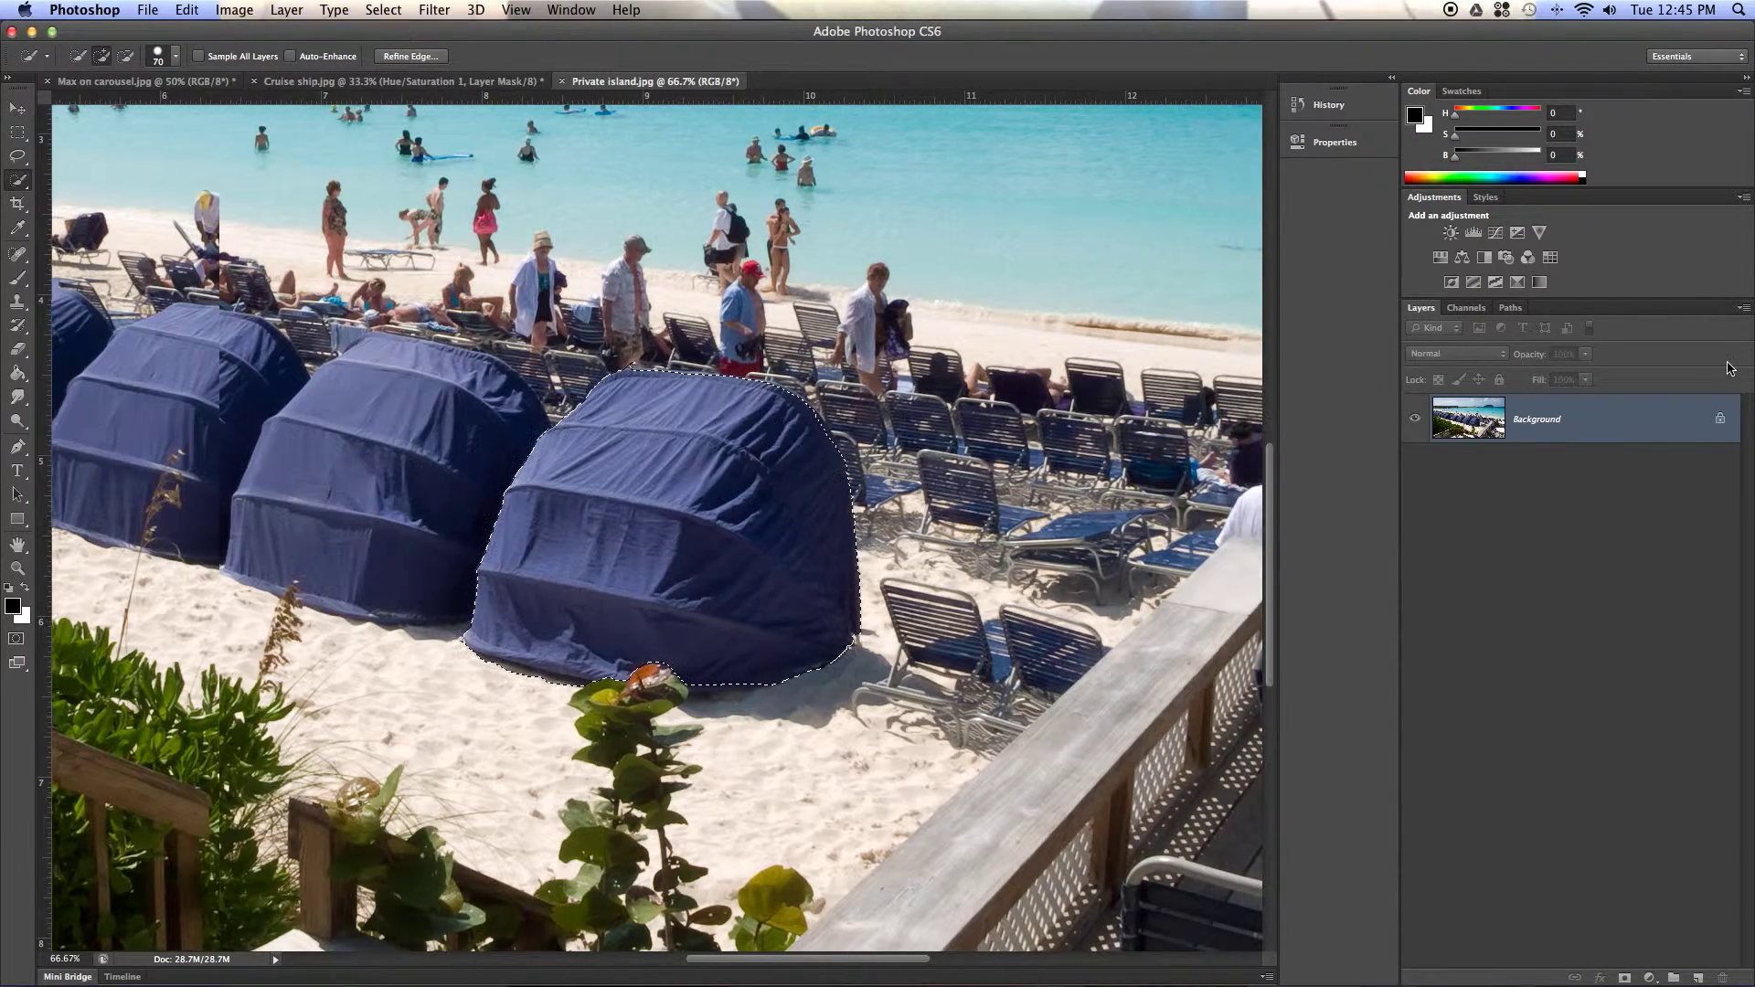
left_click(1440, 257)
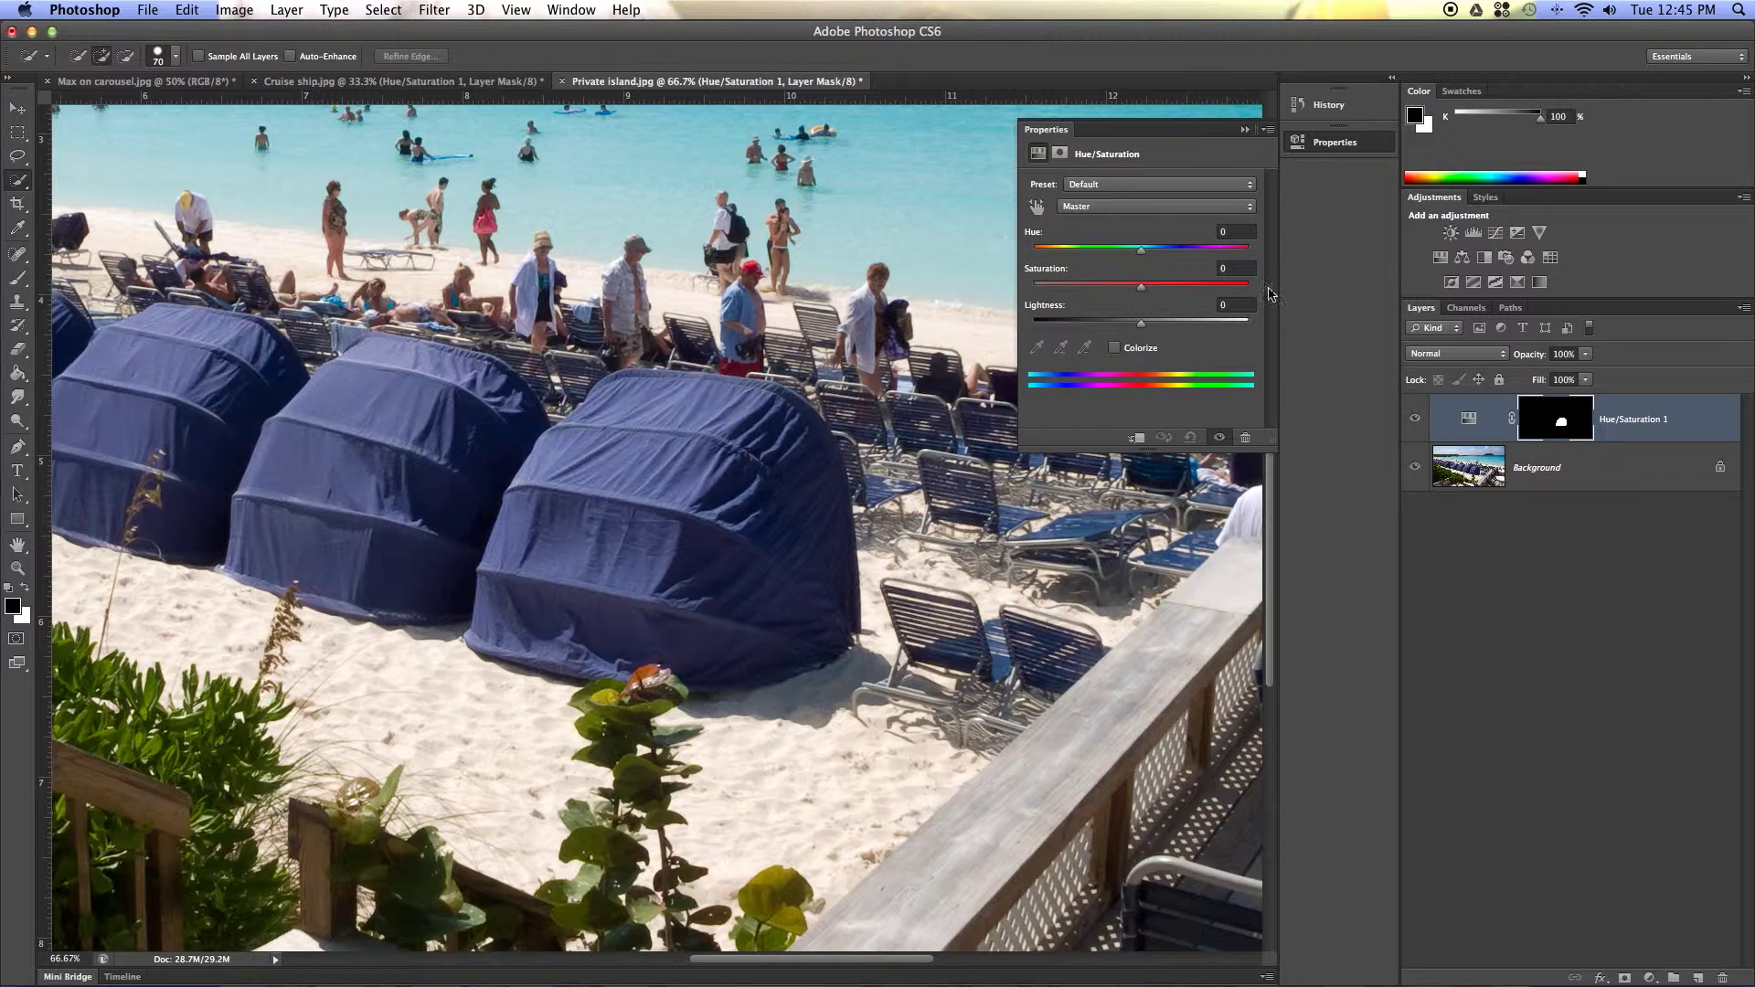
left_click_drag(1144, 252, 1057, 253)
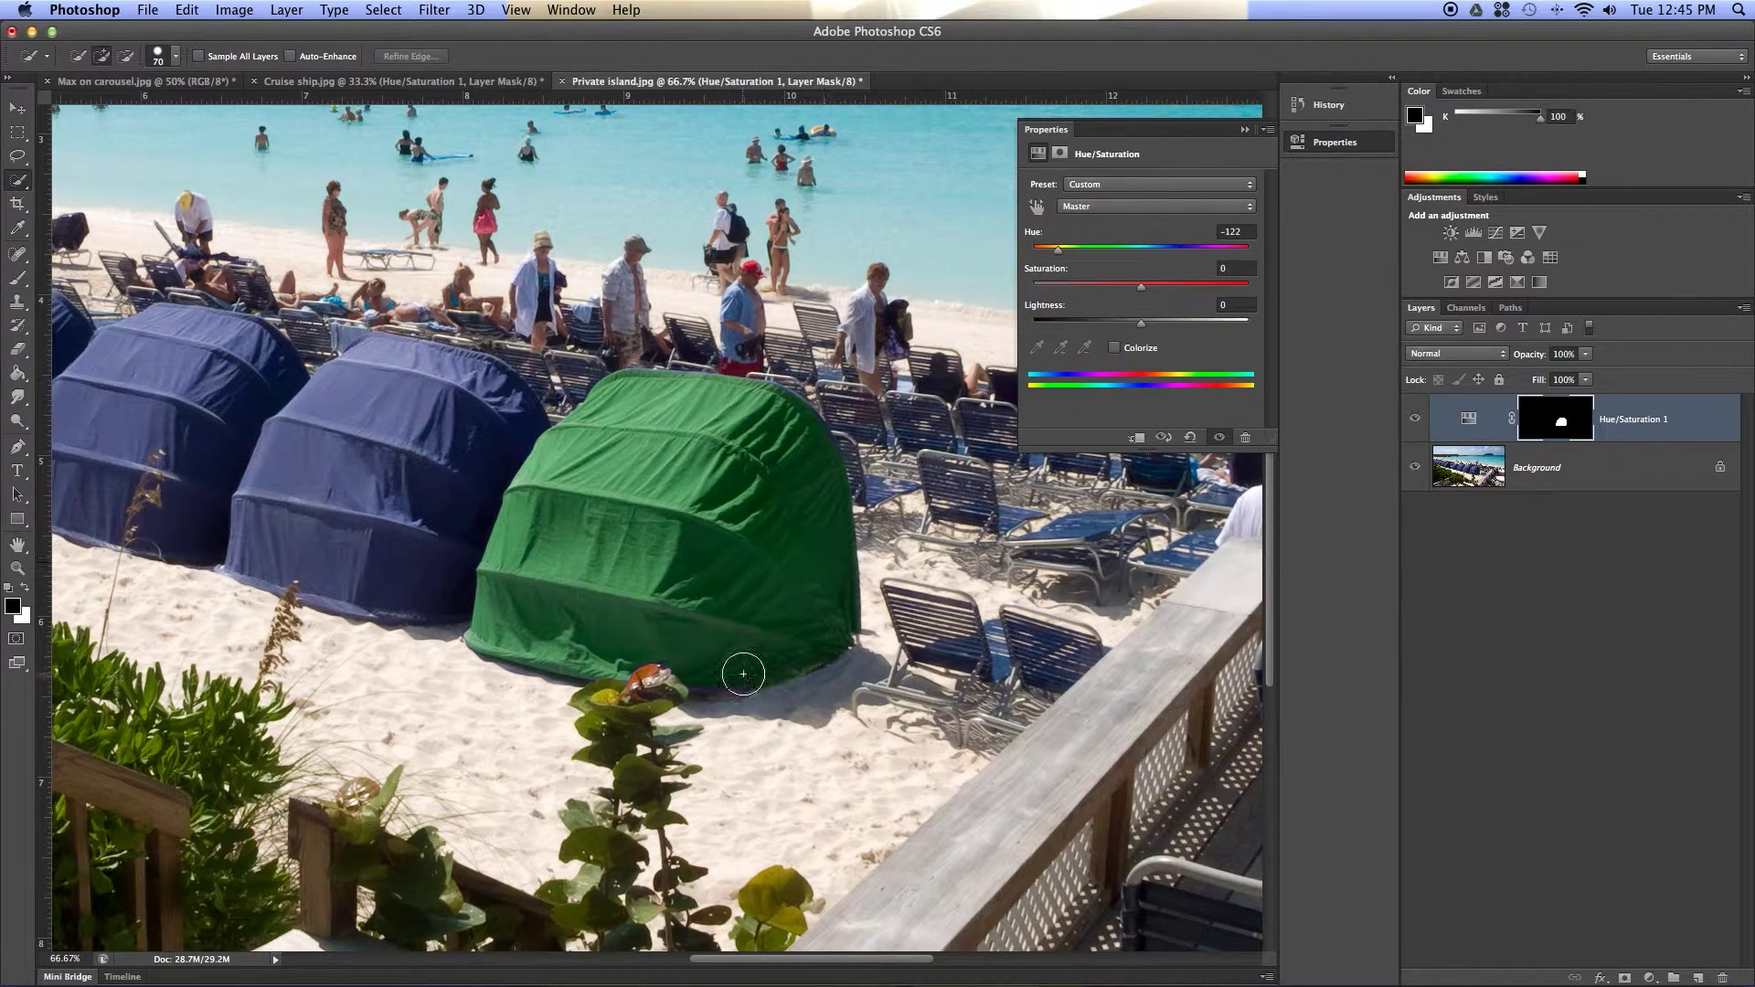
- Select the blue tent beside the green one with the Quick Selection tool, subtracting stray areas and adding back missed fabric
scroll(537, 579, "up", 5)
scroll(538, 580, "left", 5)
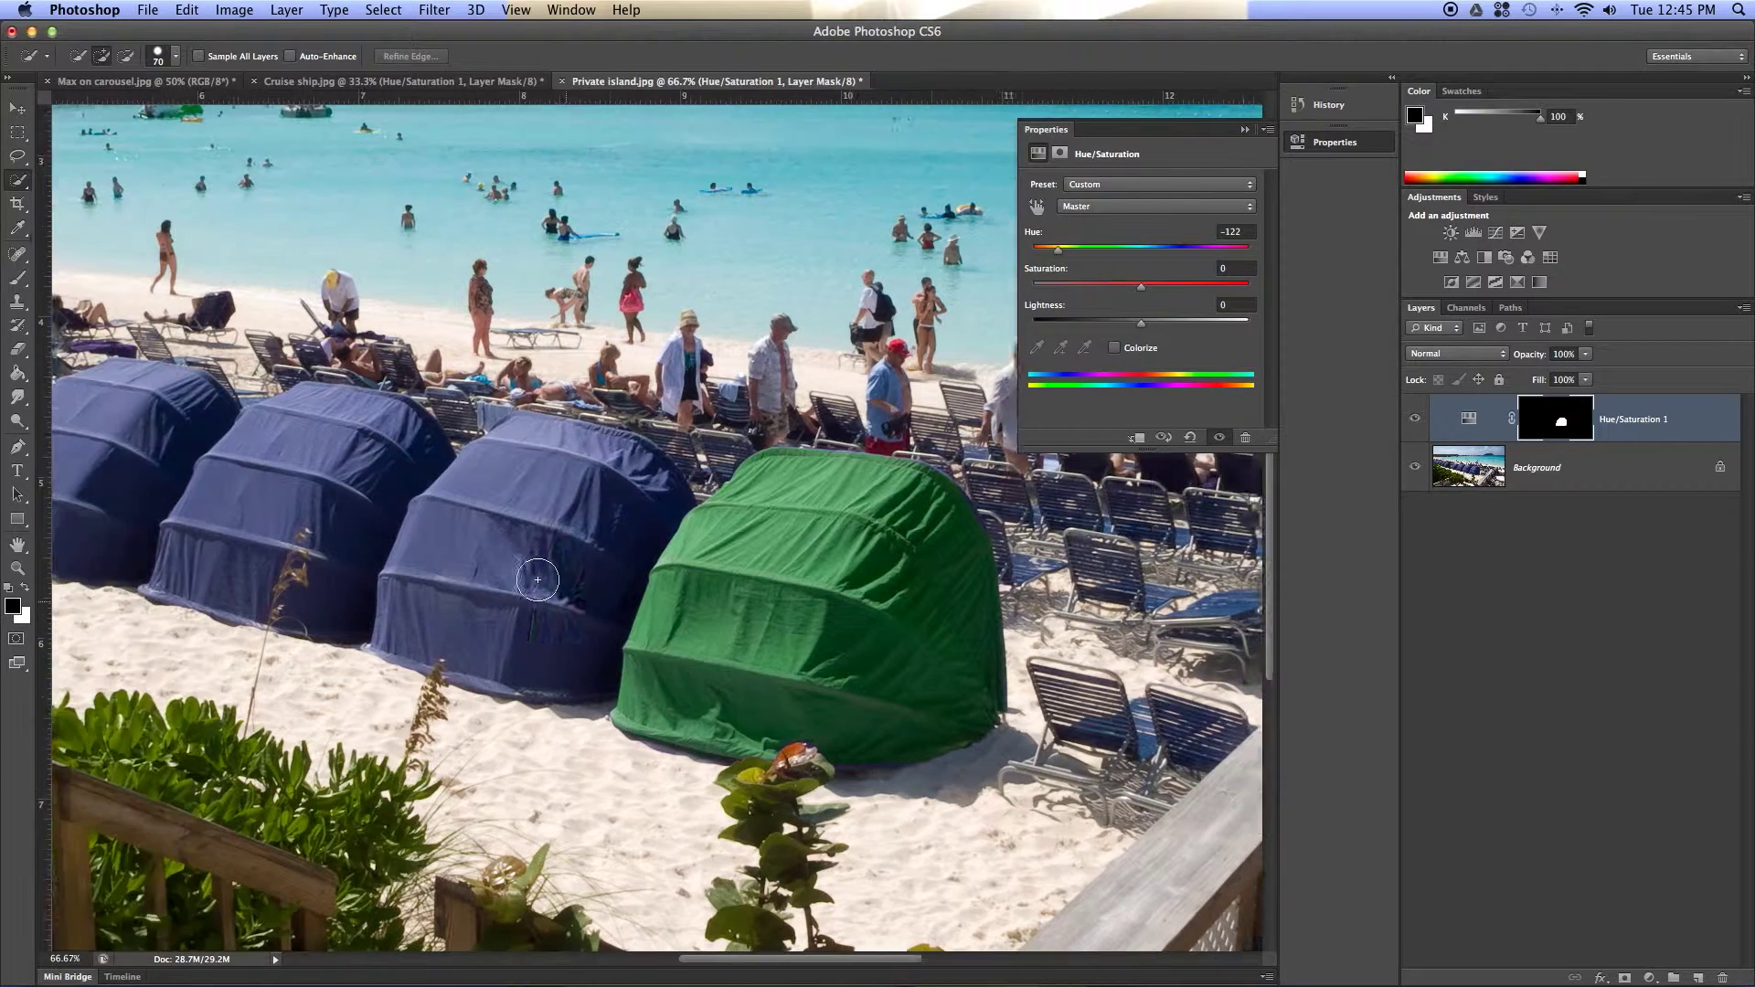
scroll(537, 580, "down", 2)
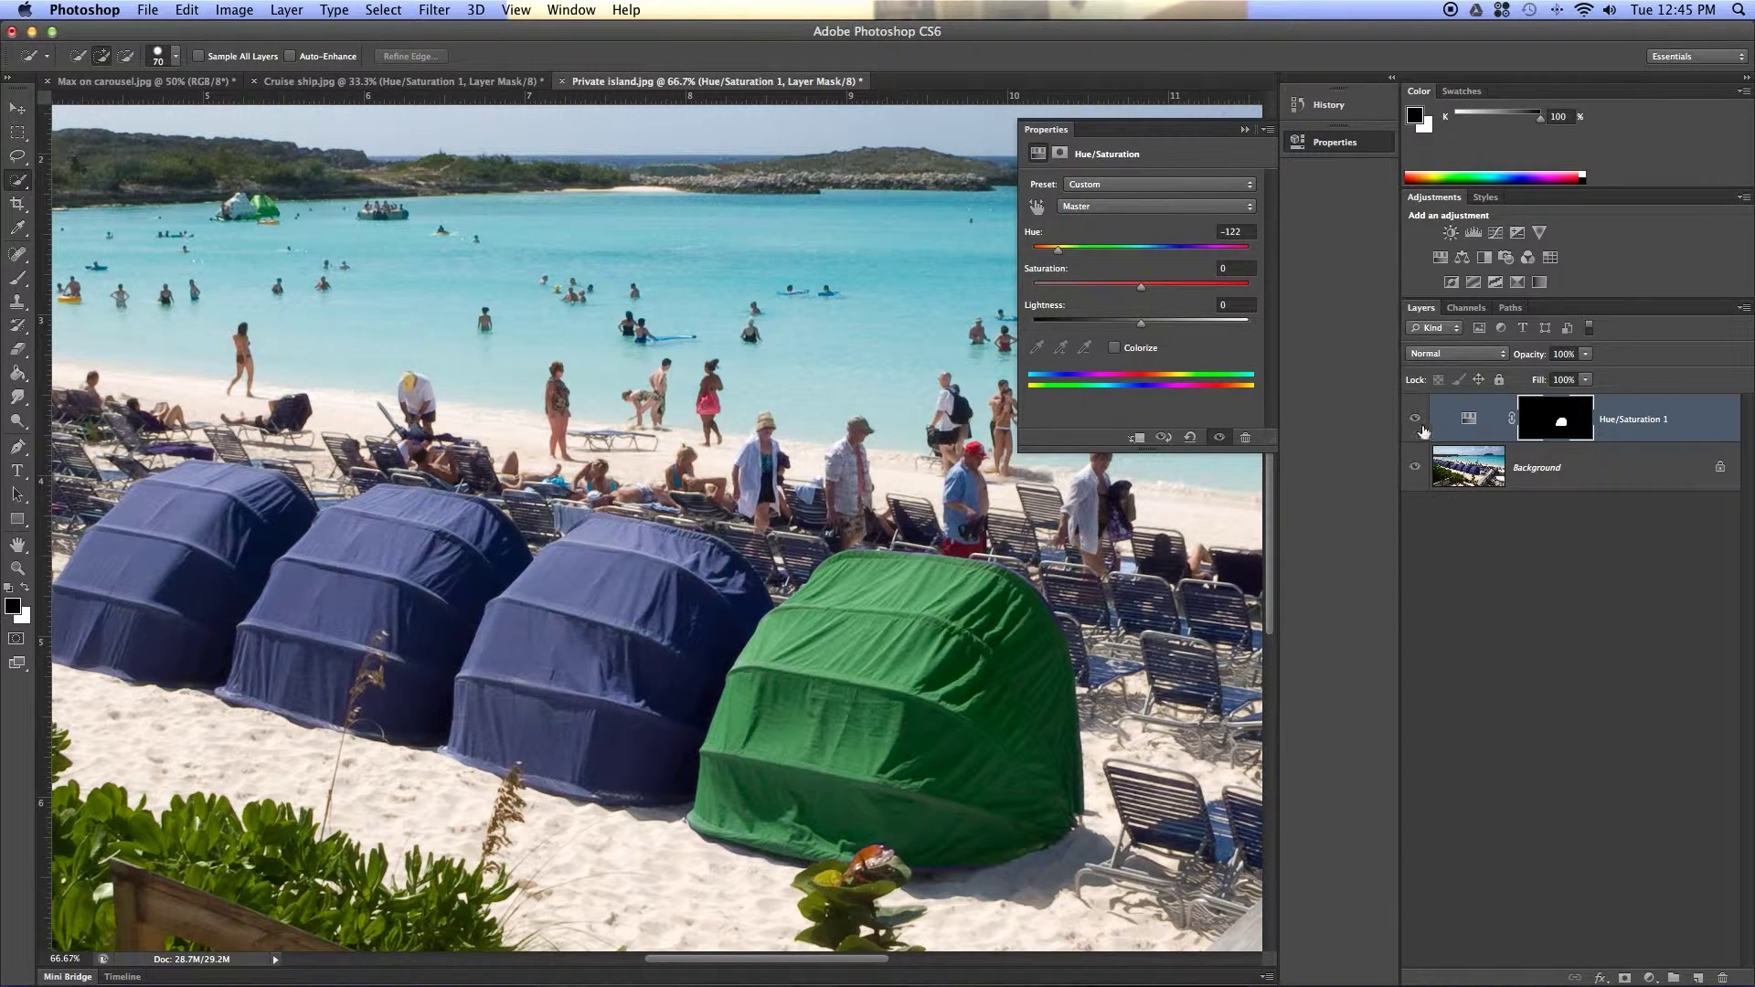
mouse_move(573, 582)
left_mouse_down()
mouse_move(609, 579)
mouse_move(612, 673)
mouse_move(639, 711)
left_mouse_up()
key("alt")
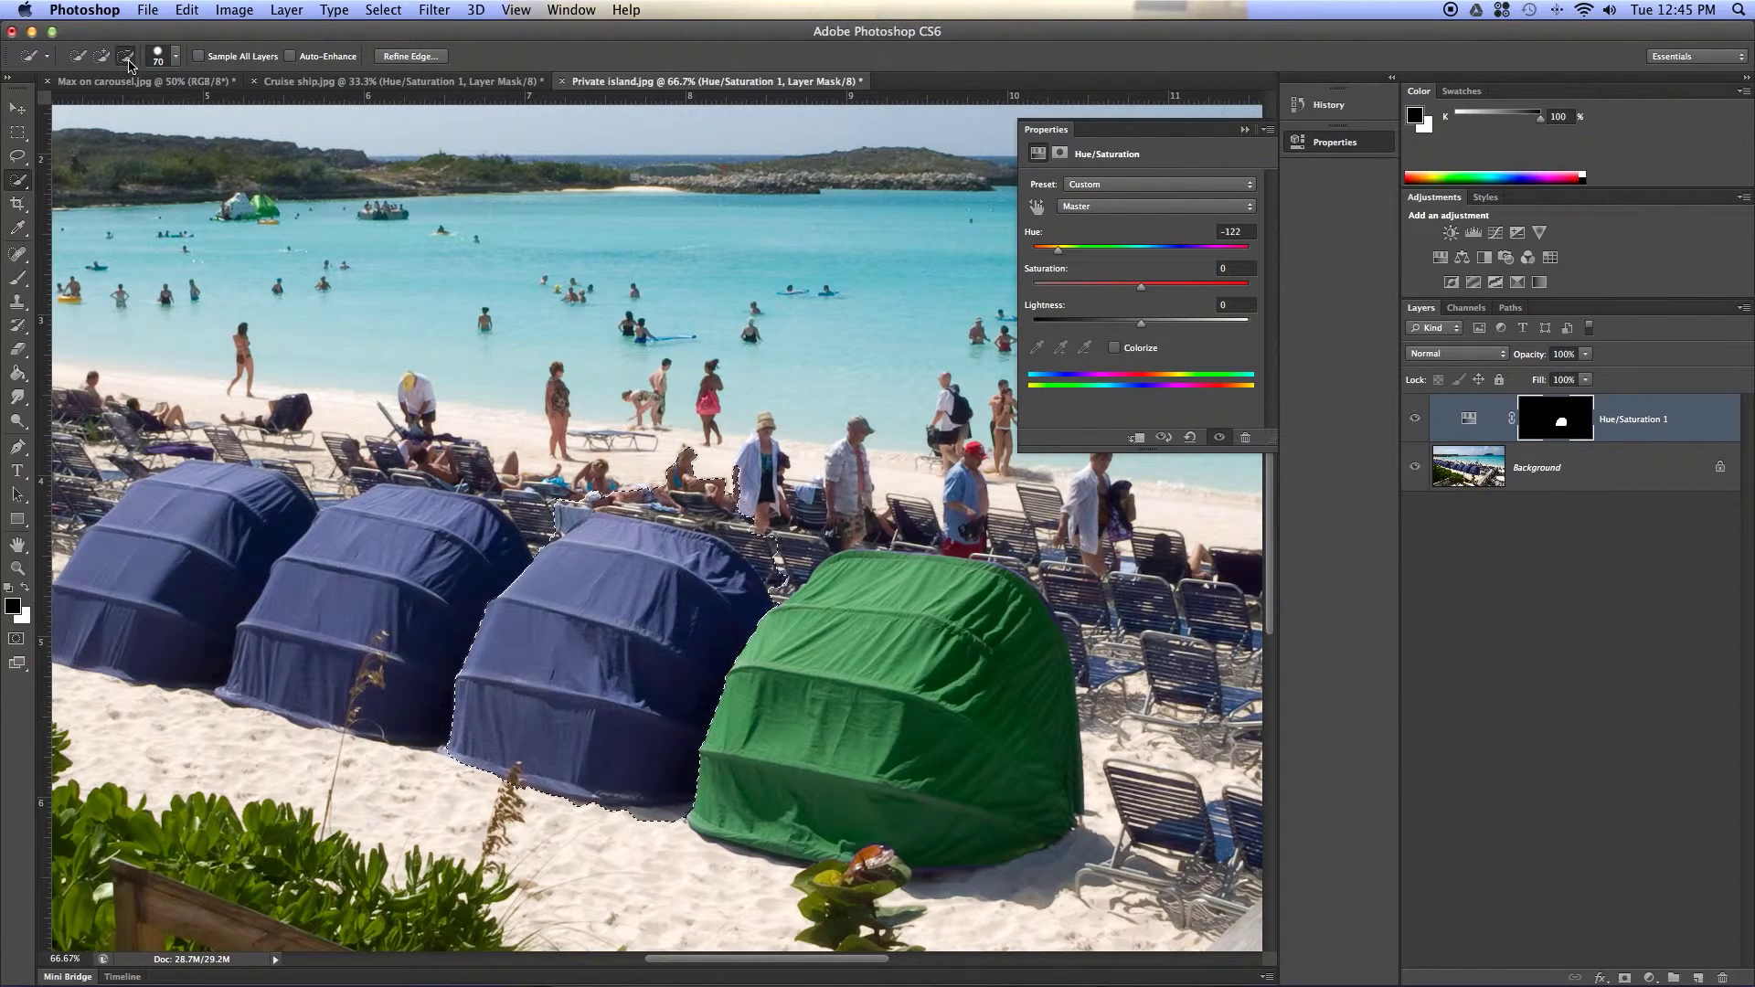
mouse_move(828, 567)
left_mouse_down()
mouse_move(769, 569)
mouse_move(735, 511)
mouse_move(652, 489)
mouse_move(577, 488)
mouse_move(551, 508)
mouse_move(627, 532)
left_mouse_up()
left_click_drag(659, 822, 597, 826)
left_click(102, 55)
left_click(729, 579)
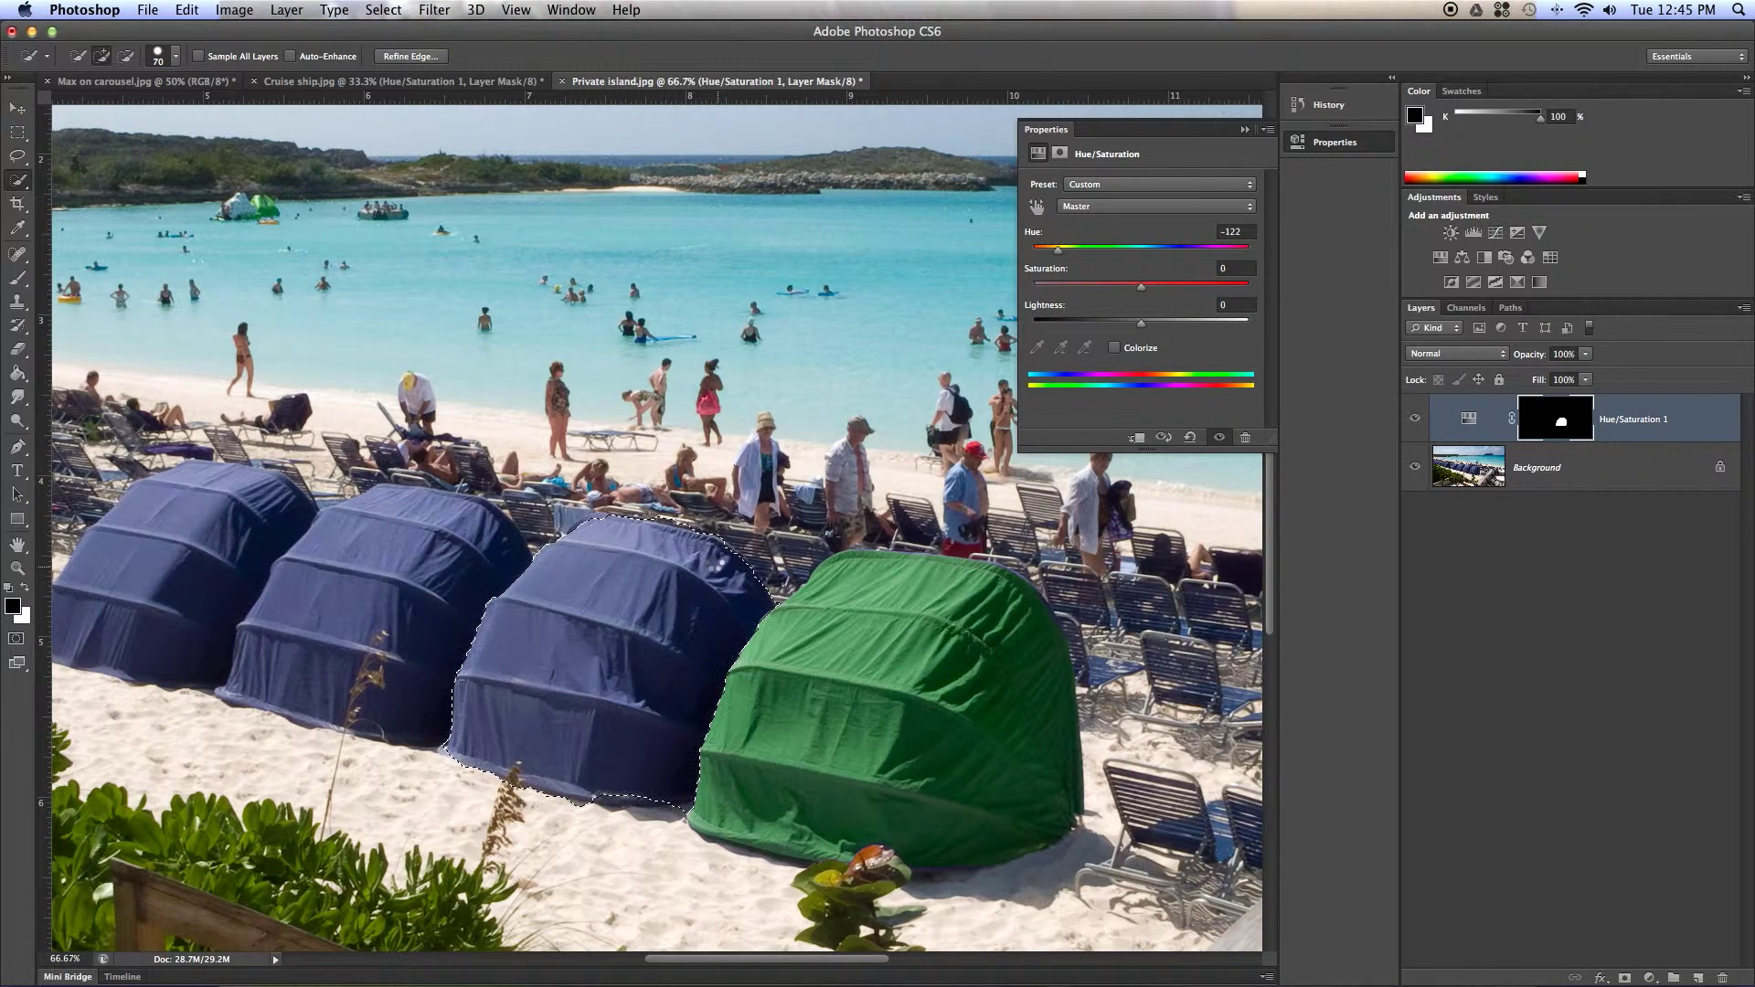
- Add a second Hue/Saturation adjustment layer for this tent and set its Hue to +112
left_click(1440, 257)
left_click_drag(1142, 251, 1223, 255)
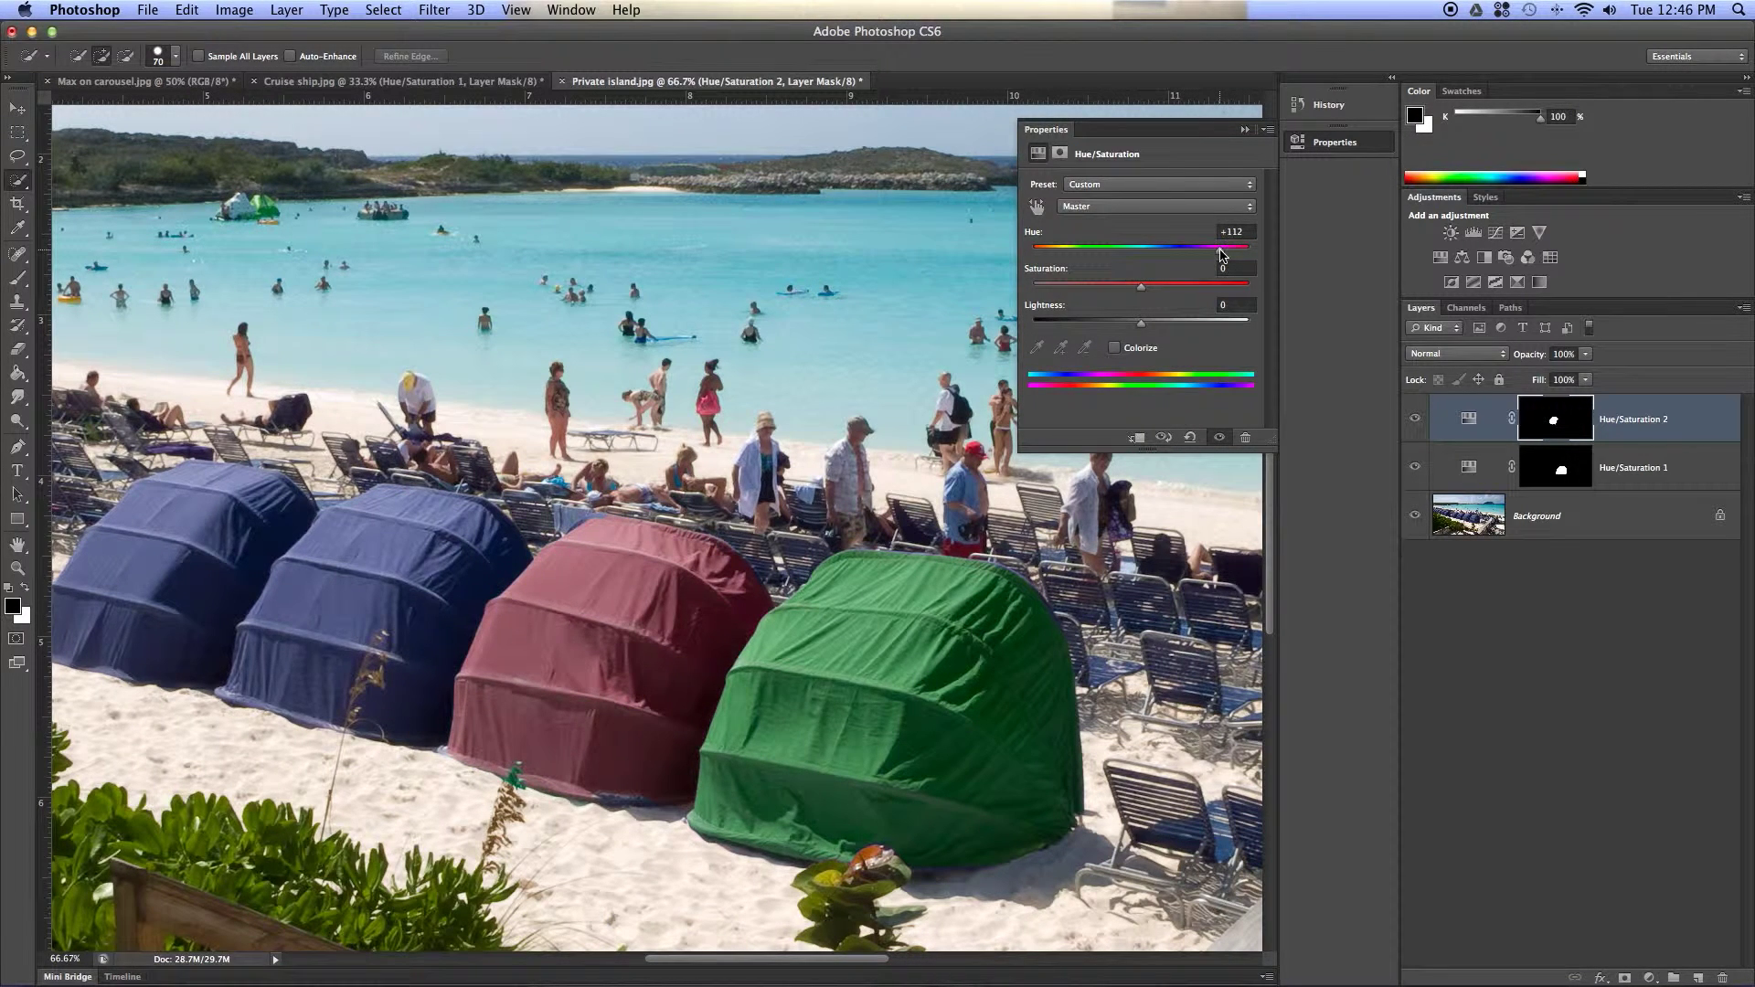